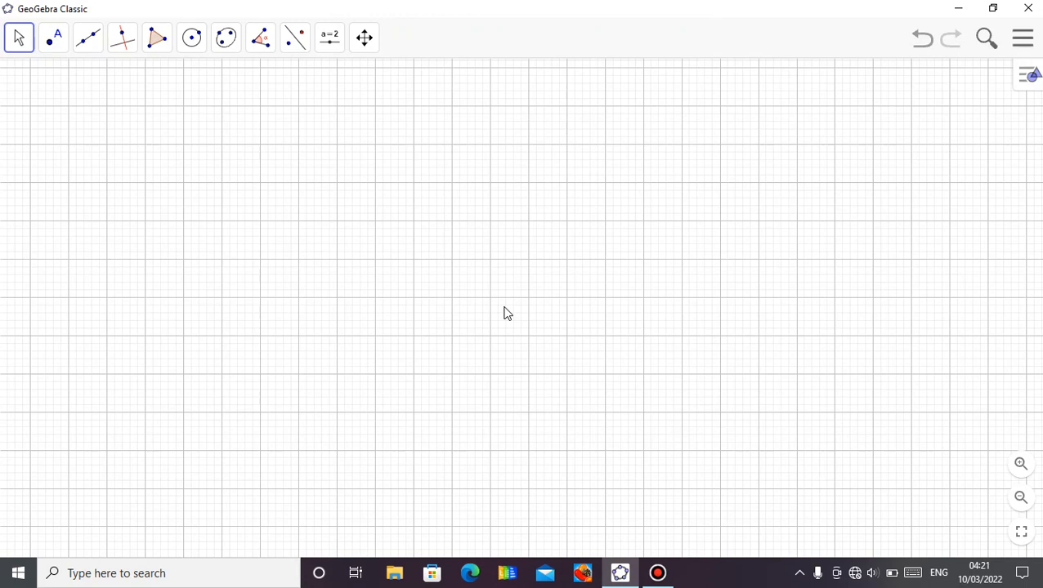
# Insert the image file Capture from the Desktop into the graphics view
pyautogui.click(330, 51)
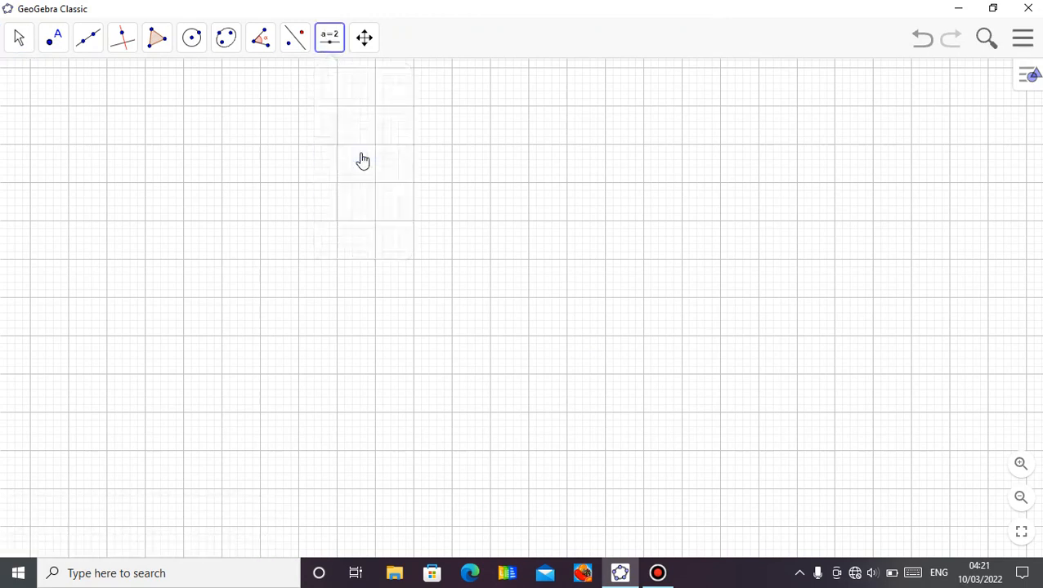
pyautogui.click(362, 152)
pyautogui.click(515, 374)
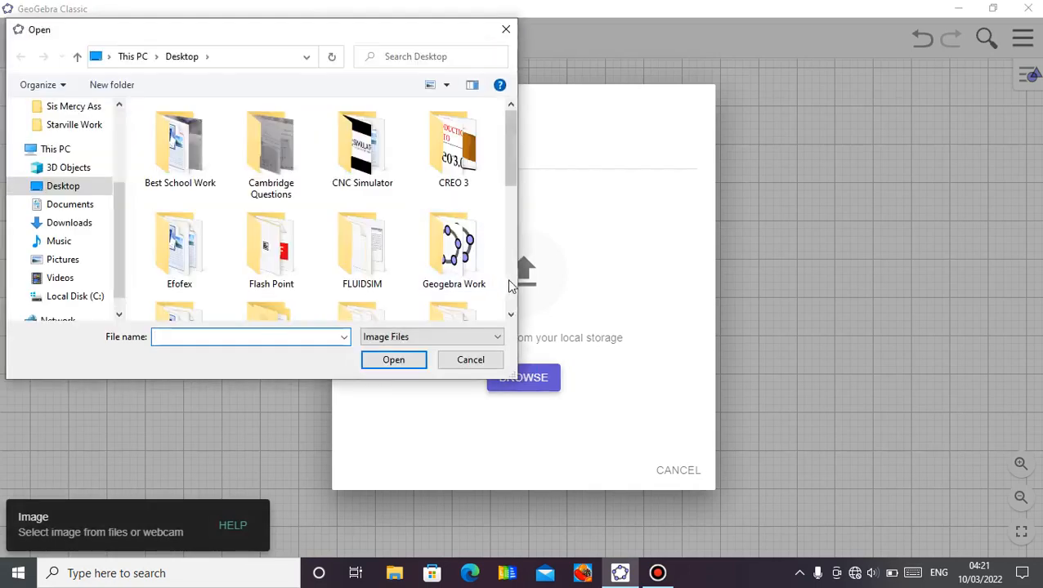
pyautogui.scroll(-1, 513, 302)
pyautogui.scroll(-2, 511, 309)
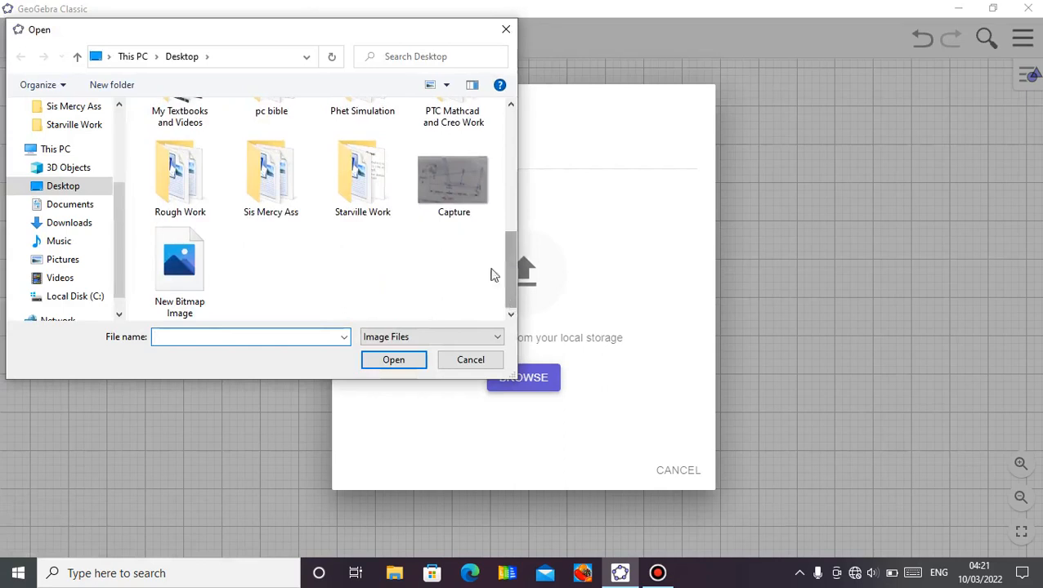
pyautogui.click(464, 210)
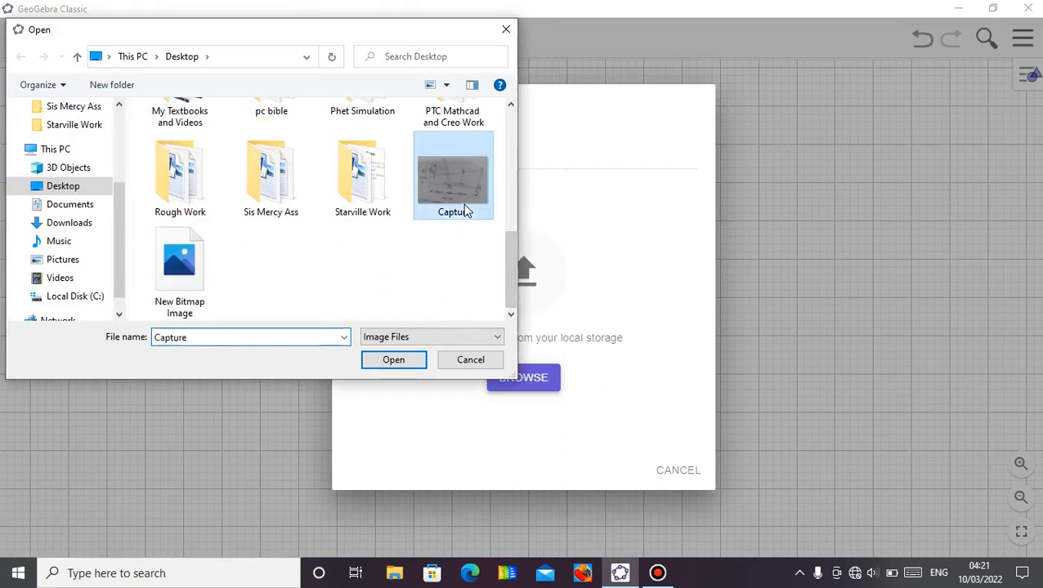
pyautogui.click(393, 361)
# Enlarge the inserted mechanism image slightly and place it in the upper-left area of the drawing grid
pyautogui.moveTo(419, 393); pyautogui.dragTo(224, 233)
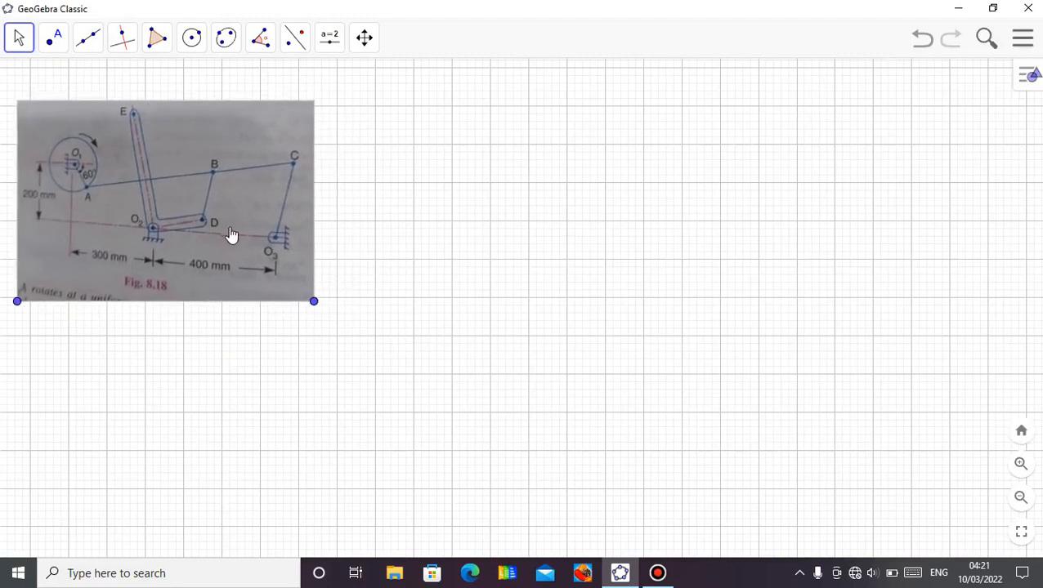
pyautogui.moveTo(314, 301); pyautogui.dragTo(369, 301)
pyautogui.moveTo(296, 234); pyautogui.dragTo(292, 307)
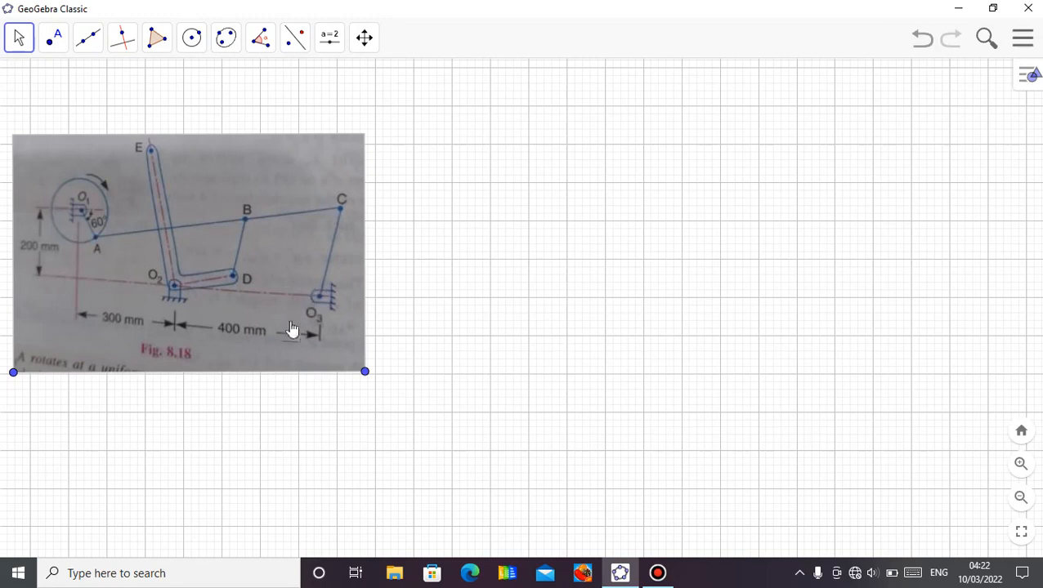
pyautogui.moveTo(272, 343); pyautogui.dragTo(266, 325)
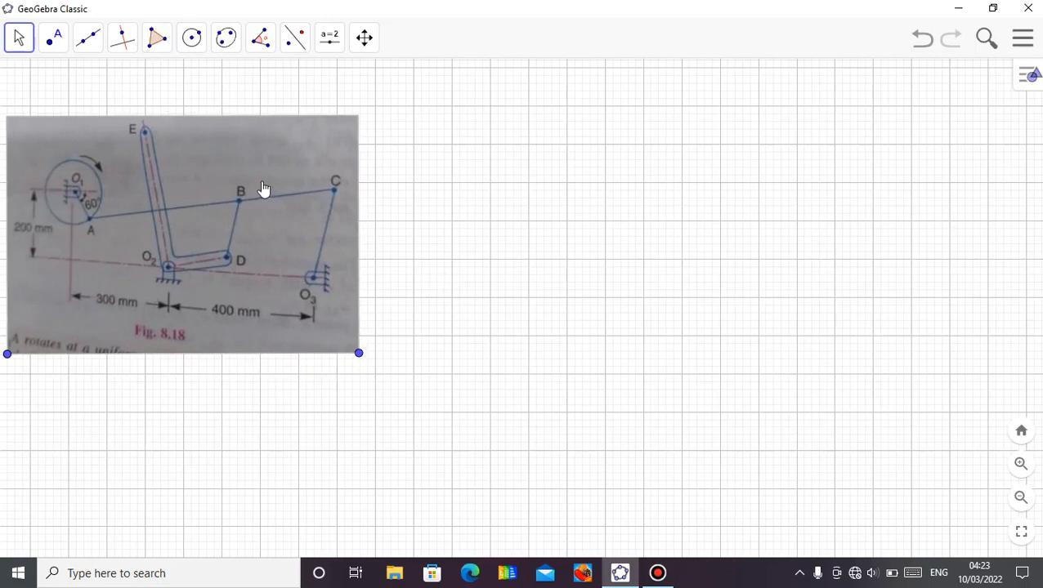
# Draw a circle of radius 1 by centre and radius, centred on a grid intersection just below the image's lower-right corner
pyautogui.click(190, 39)
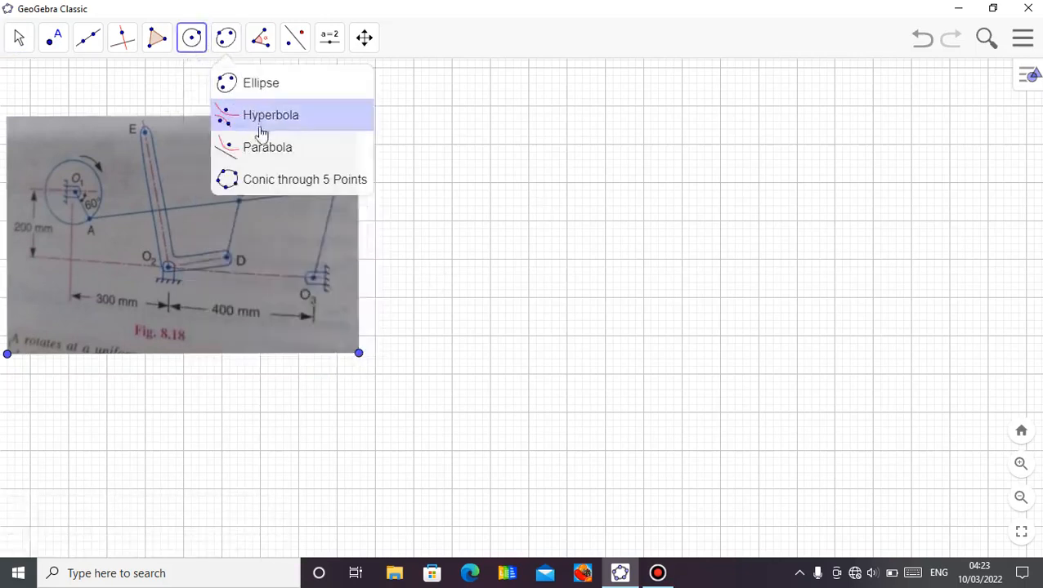
pyautogui.click(248, 115)
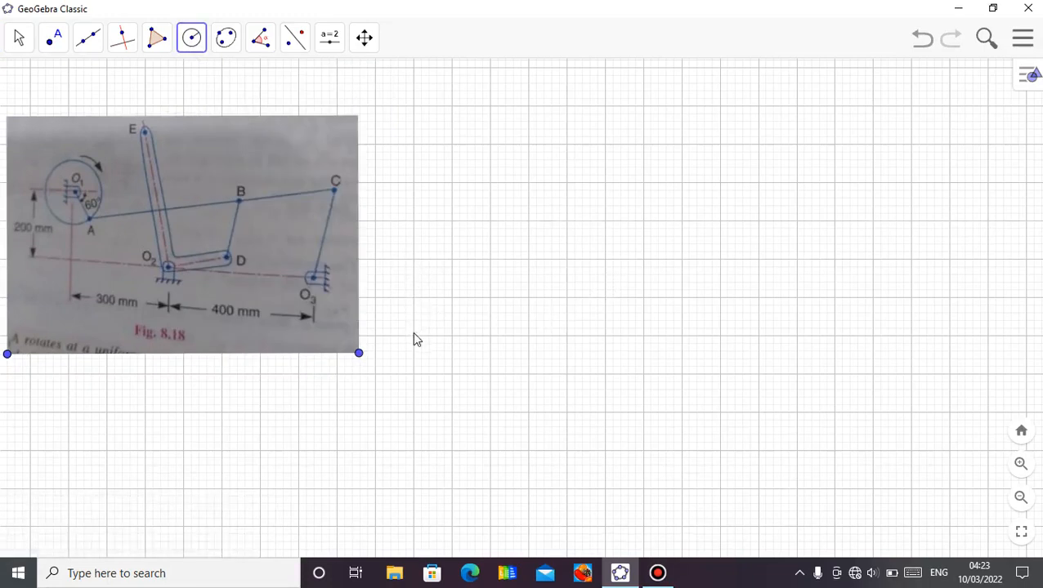
pyautogui.click(413, 377)
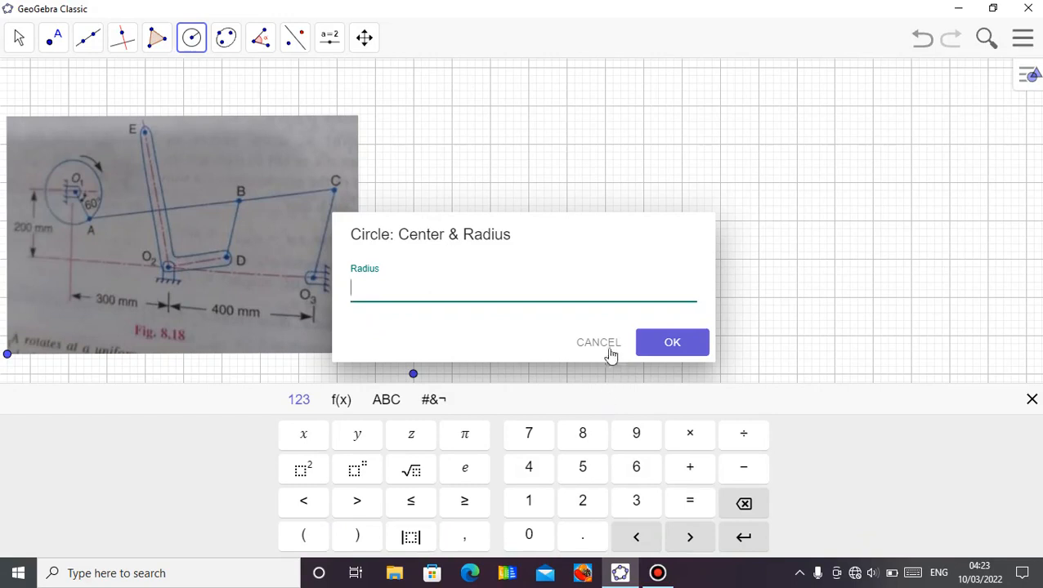
pyautogui.click(529, 501)
pyautogui.click(531, 536)
pyautogui.click(531, 535)
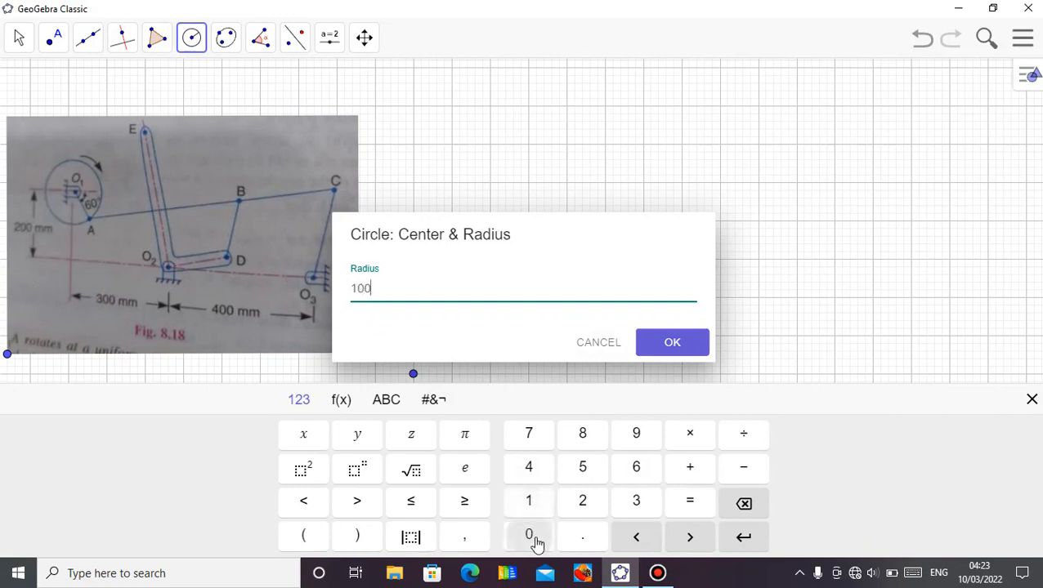
pyautogui.press('BackSpace')
pyautogui.press('BackSpace')
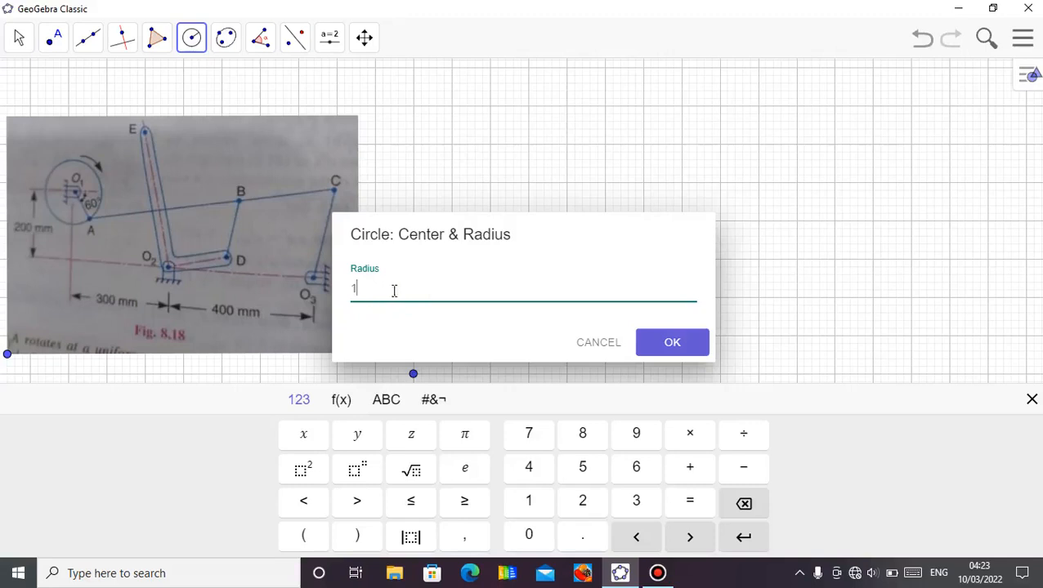
pyautogui.click(670, 344)
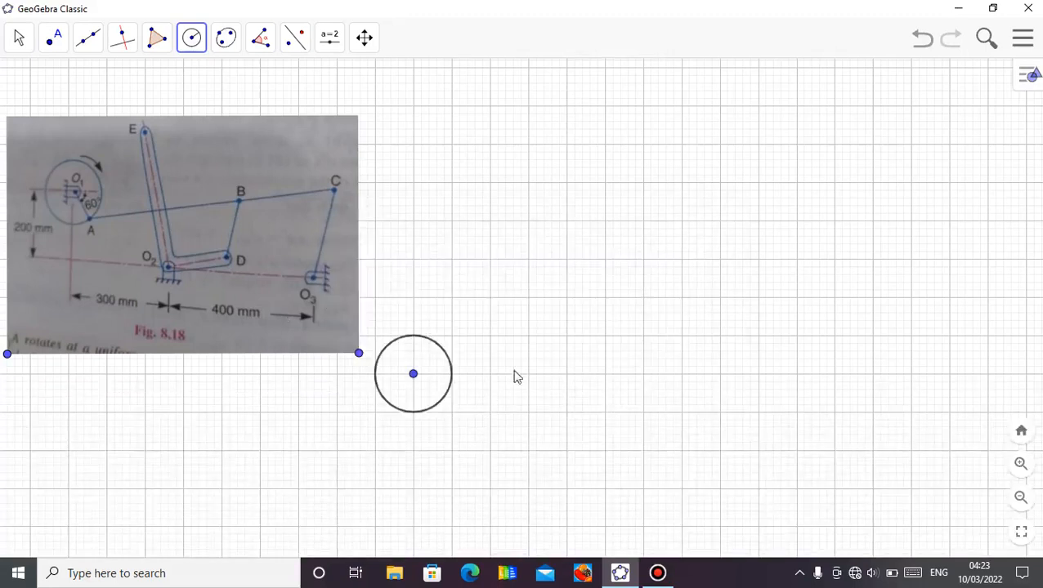
# Place a point on the lower-right part of the circle and adjust its position along the circumference
pyautogui.click(50, 40)
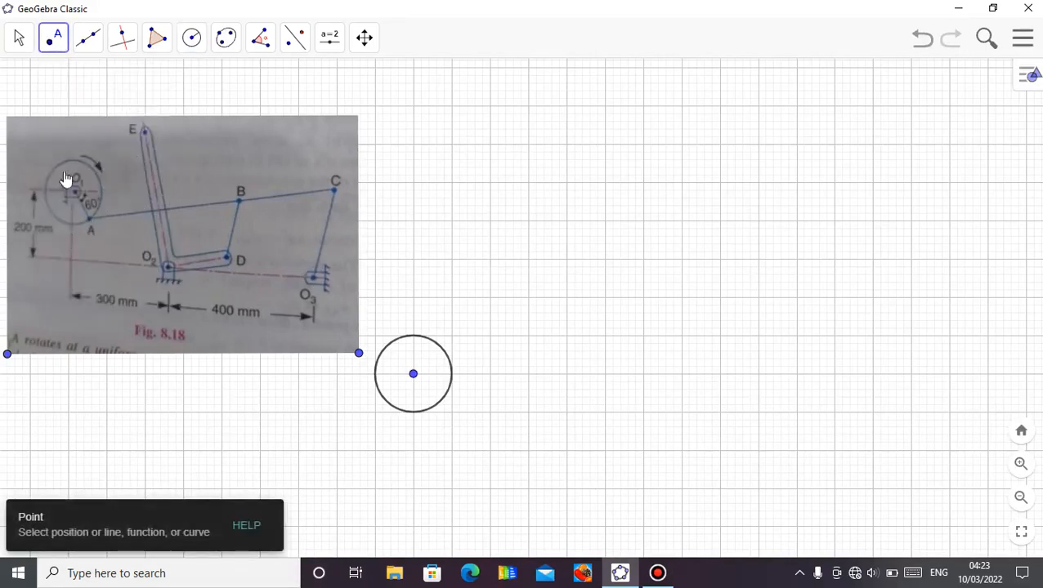
pyautogui.click(437, 407)
pyautogui.click(21, 43)
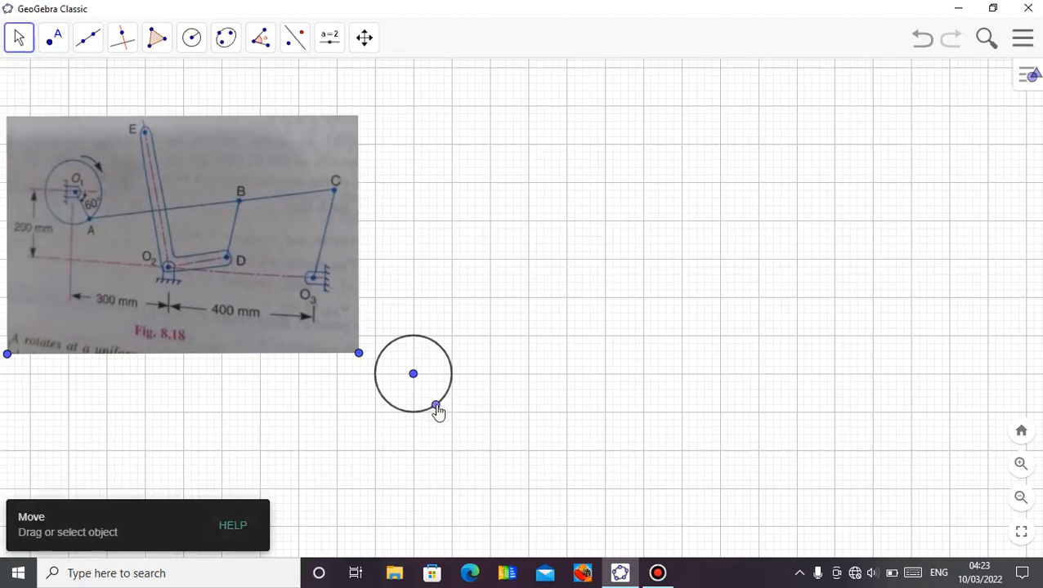
pyautogui.moveTo(439, 412)
pyautogui.mouseDown()
pyautogui.moveTo(445, 395)
pyautogui.moveTo(396, 342)
pyautogui.moveTo(407, 407)
pyautogui.moveTo(386, 365)
pyautogui.moveTo(437, 392)
pyautogui.moveTo(382, 343)
pyautogui.moveTo(448, 387)
pyautogui.moveTo(441, 405)
pyautogui.mouseUp()
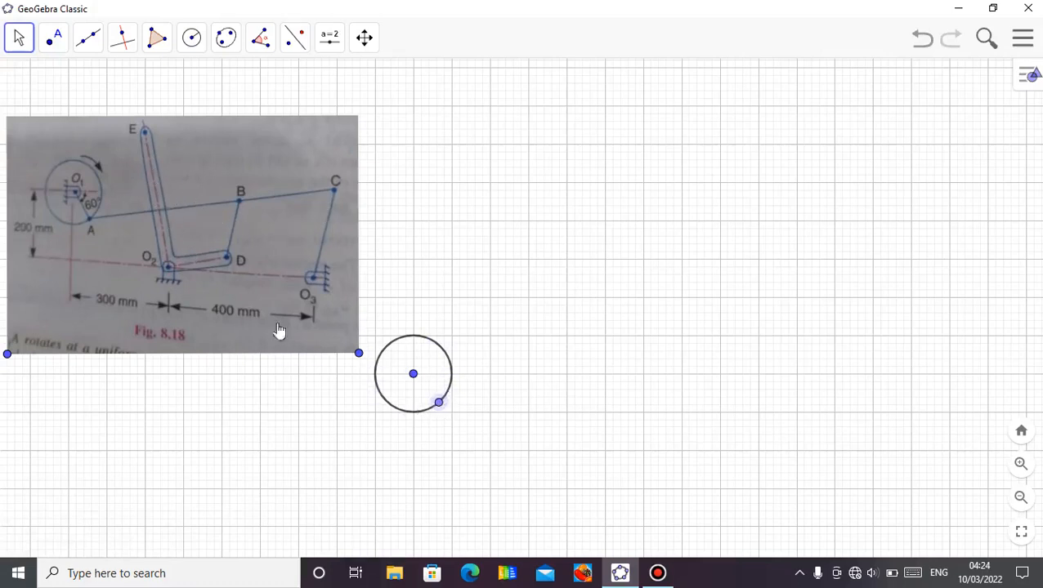
# Rename the point on the circle A and move its label below the point
pyautogui.rightClick(439, 404)
pyautogui.click(497, 484)
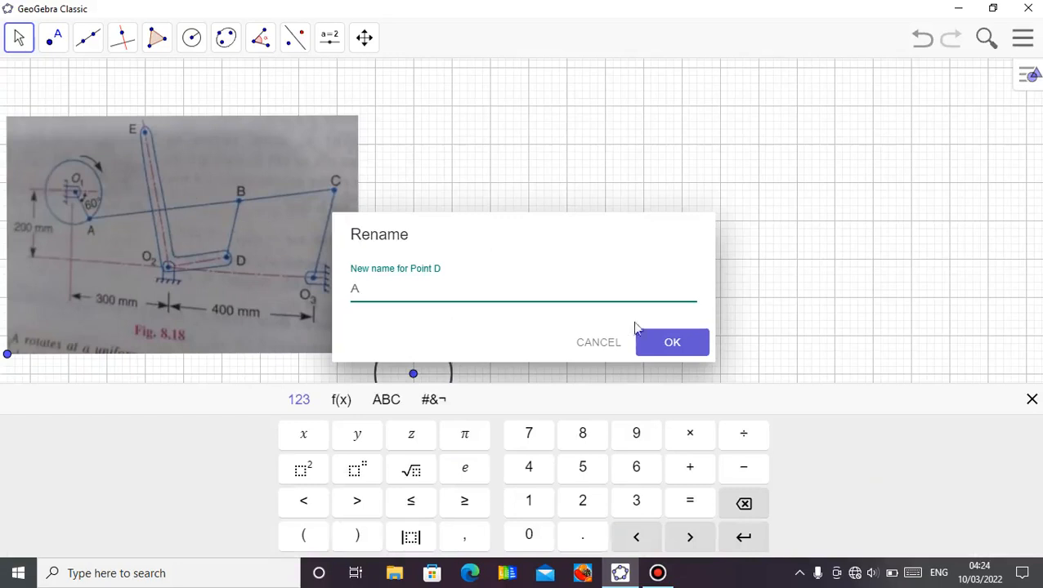
pyautogui.click(666, 339)
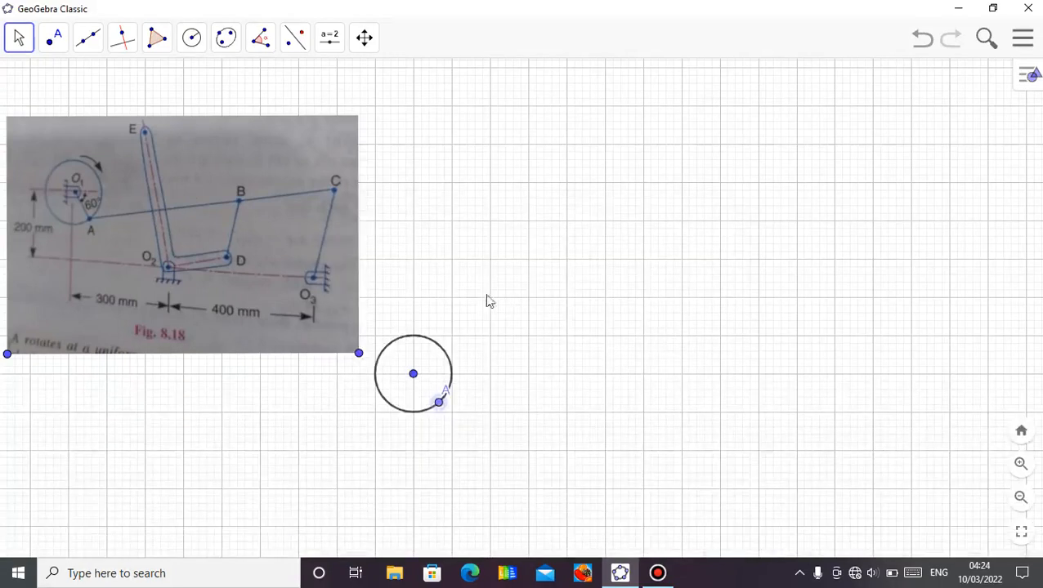
pyautogui.moveTo(447, 398); pyautogui.dragTo(436, 429)
# Rename the circle's centre point O
pyautogui.click(414, 377)
pyautogui.rightClick(413, 377)
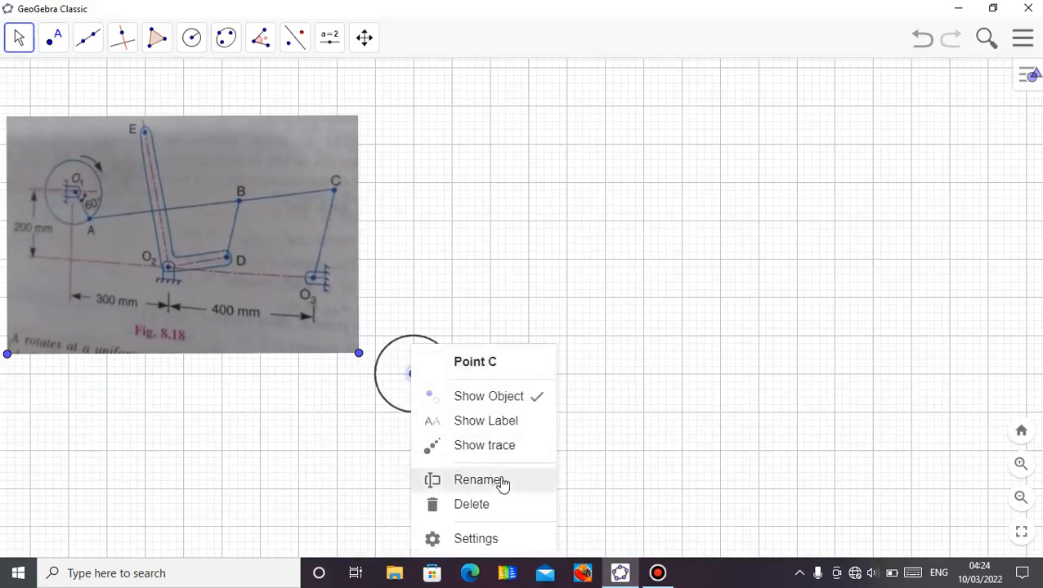
pyautogui.click(500, 481)
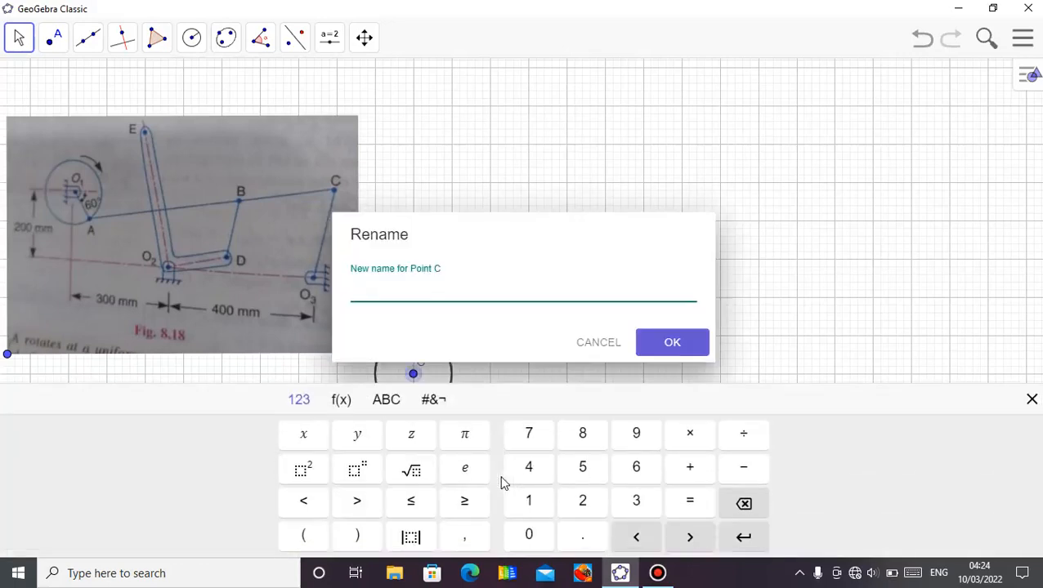
pyautogui.click(681, 351)
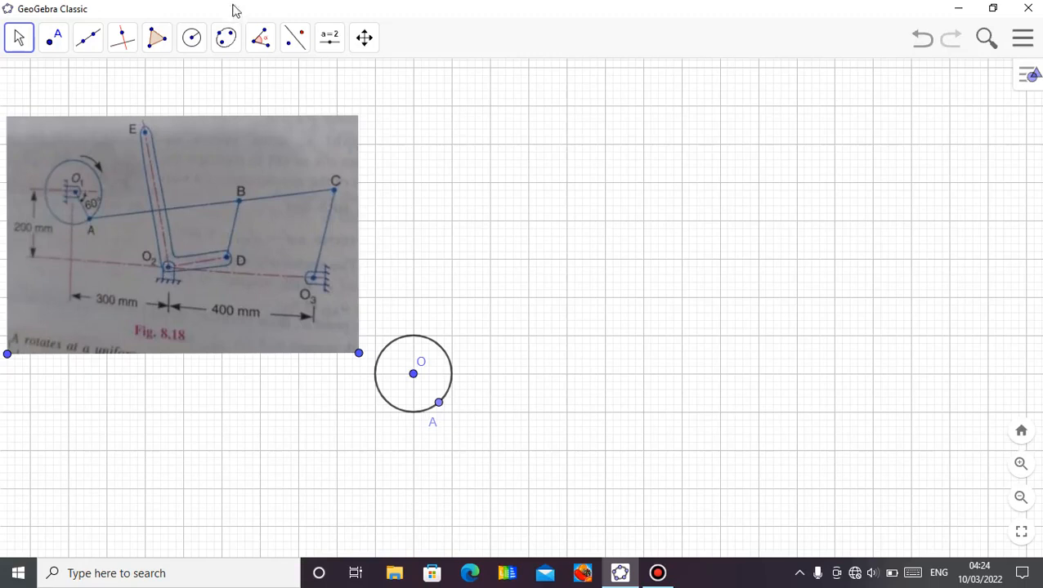
# Place one point 3 units right and 2 units below O, and another 4 units further right at the same height
pyautogui.click(51, 41)
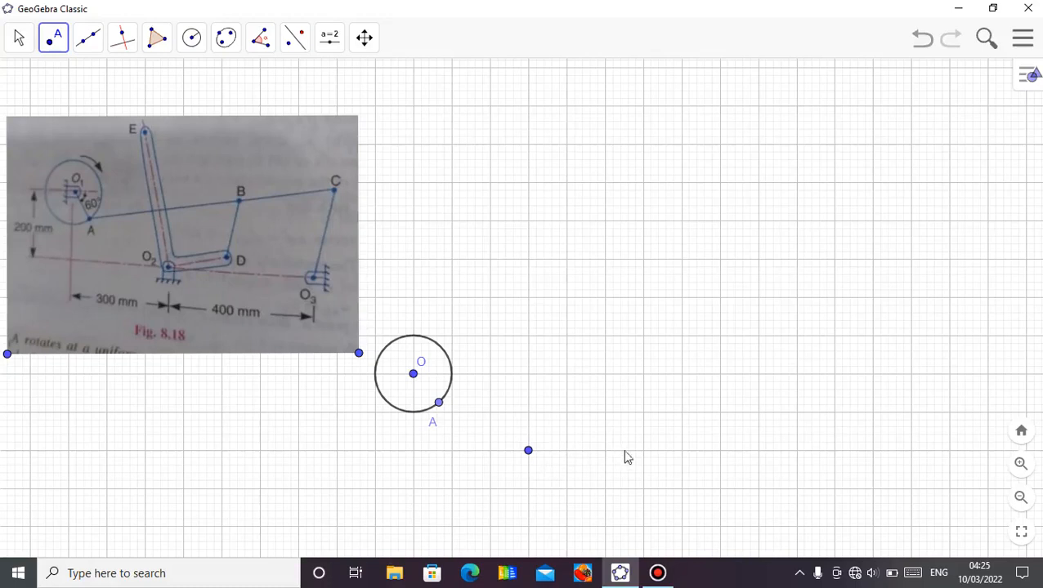
pyautogui.click(682, 450)
pyautogui.click(21, 39)
pyautogui.click(20, 39)
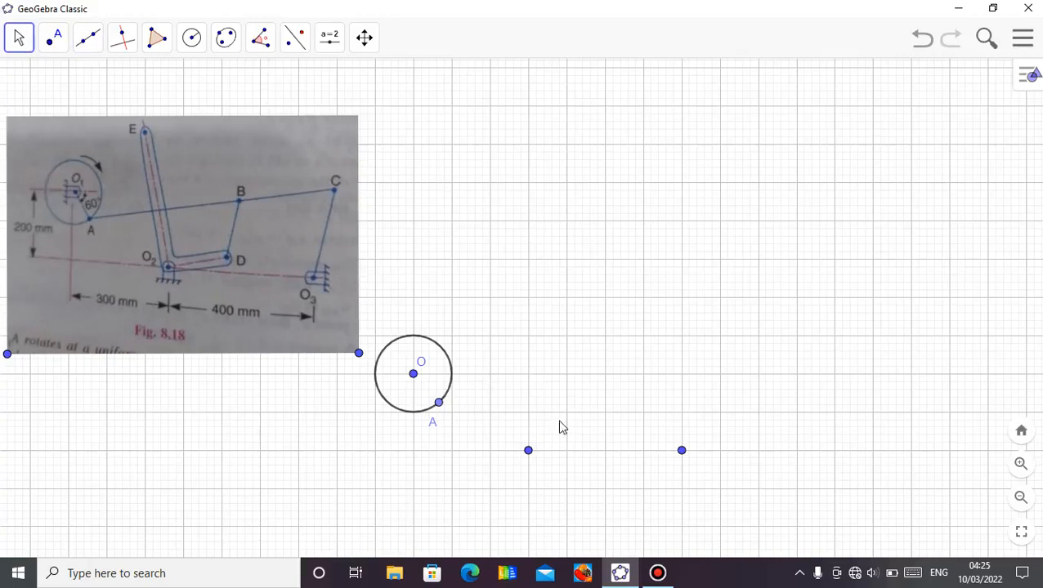
# Rename the nearer of the two new points O2
pyautogui.rightClick(529, 451)
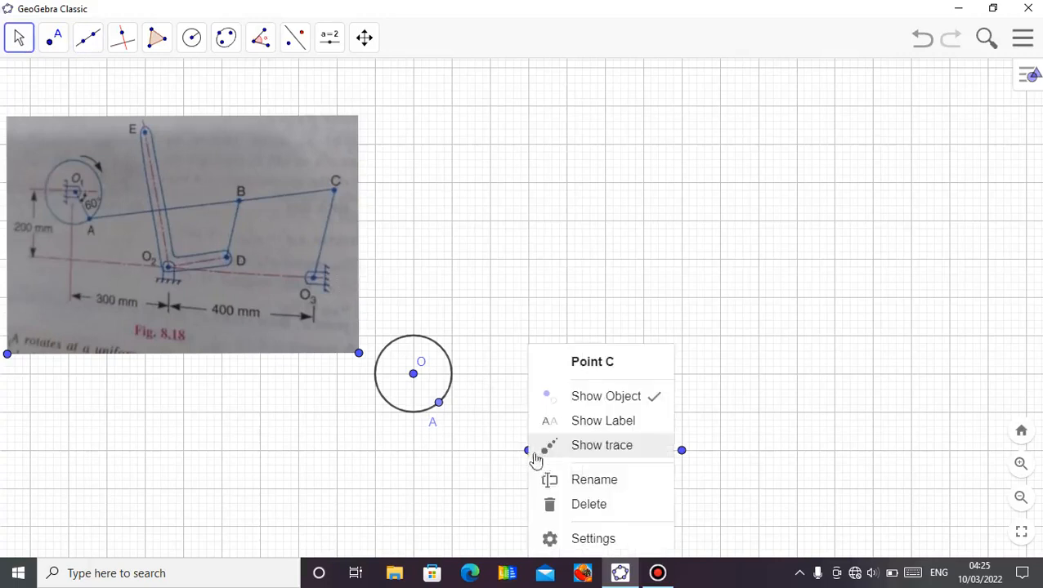
pyautogui.click(581, 489)
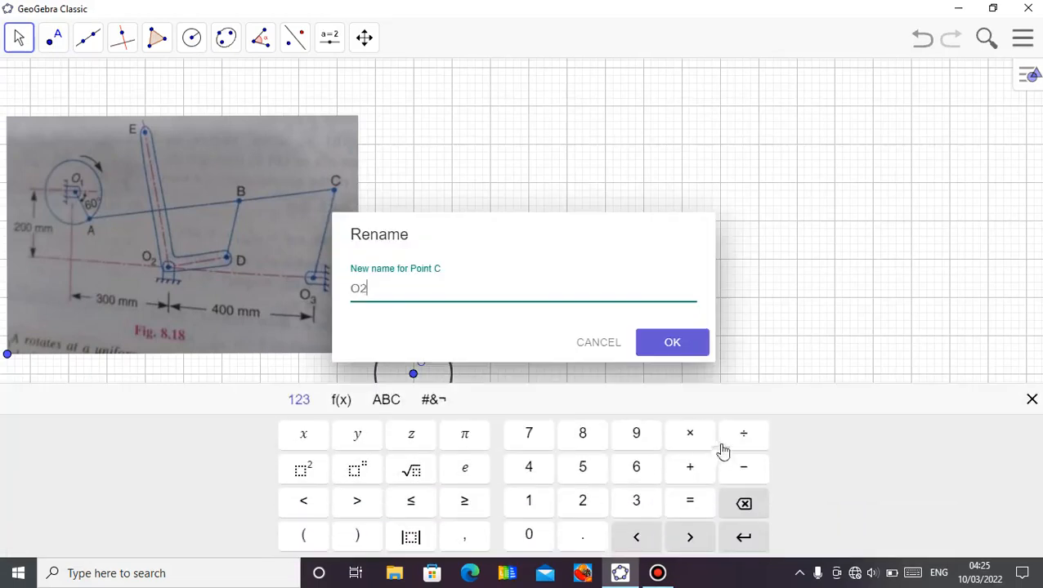
pyautogui.write('O2')
pyautogui.click(700, 350)
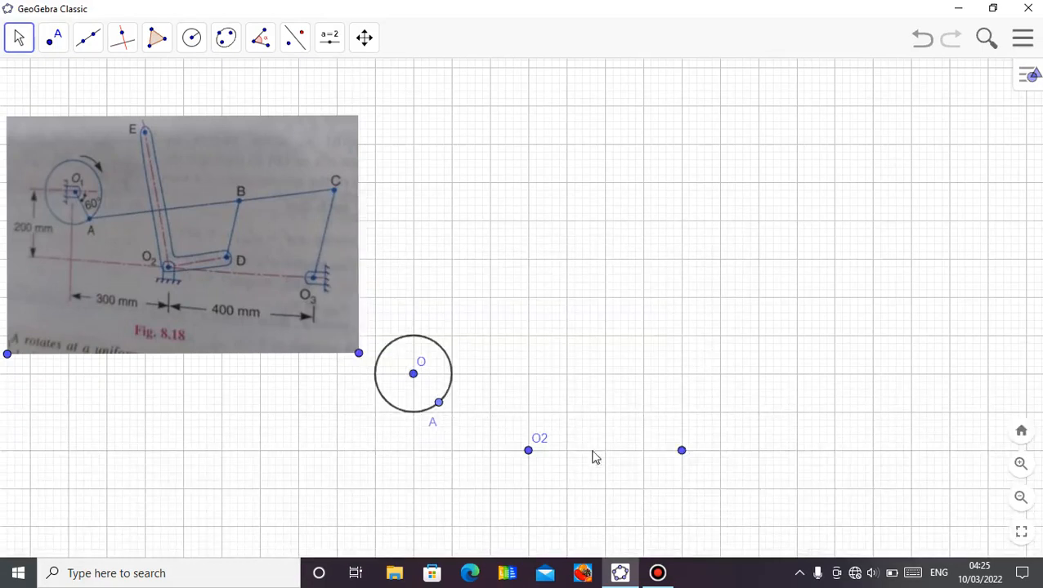
# Rename the far right point O3 and move the O2 and O3 labels below their points
pyautogui.click(681, 451)
pyautogui.rightClick(682, 451)
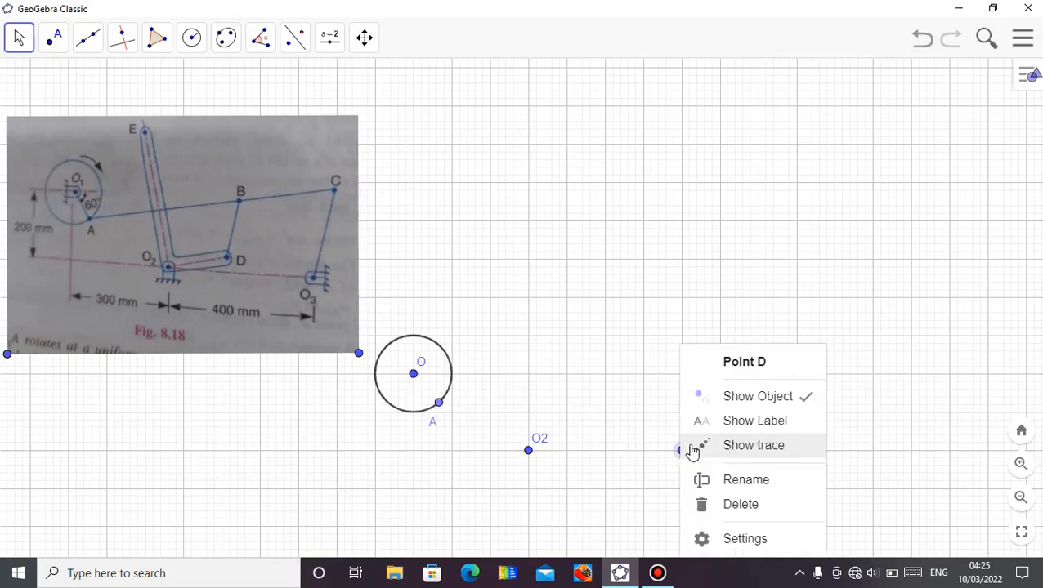
pyautogui.click(746, 480)
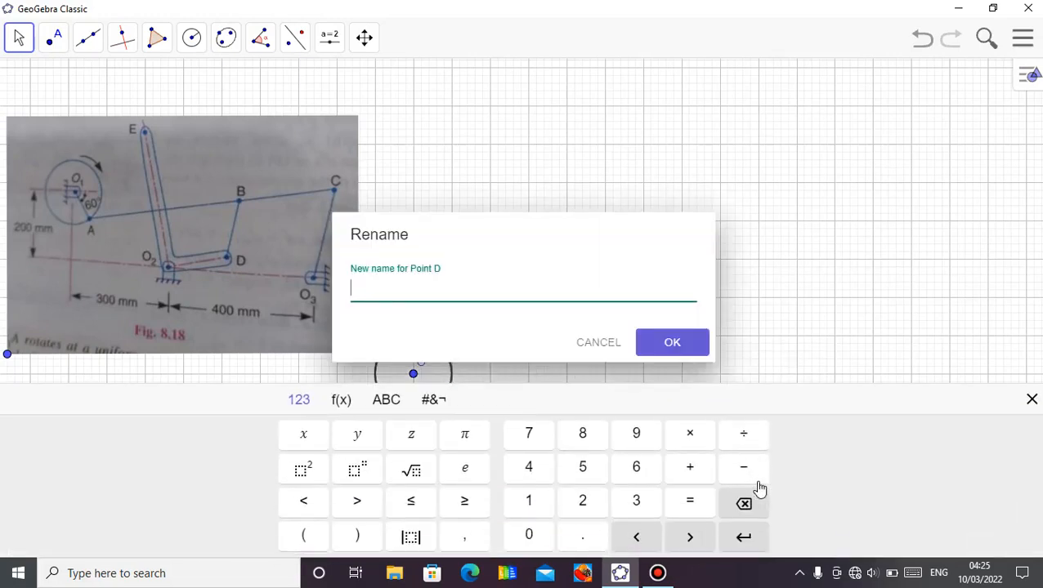
pyautogui.write('O3')
pyautogui.click(687, 351)
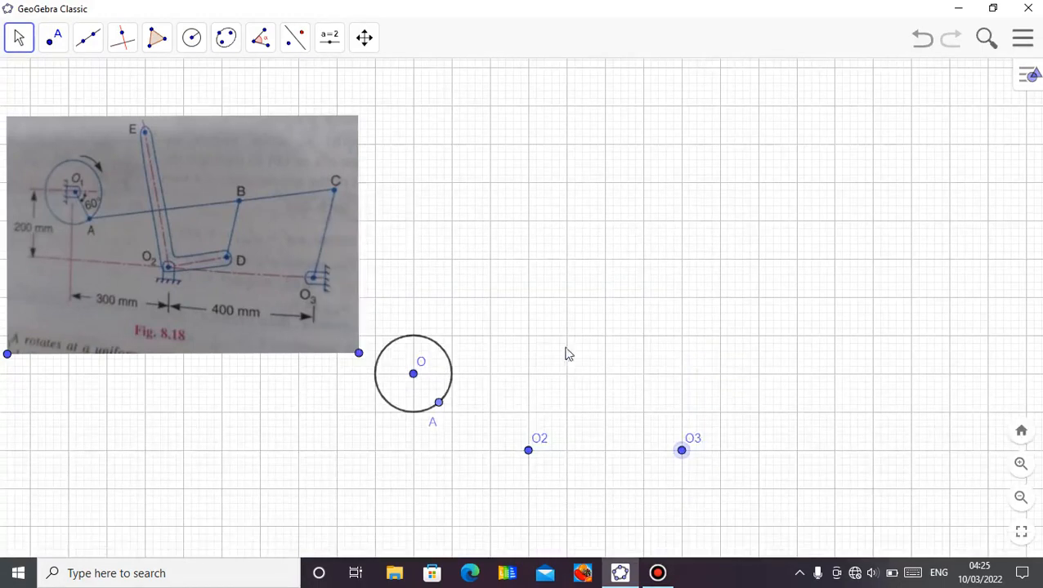
pyautogui.moveTo(540, 442); pyautogui.dragTo(529, 472)
pyautogui.moveTo(689, 442); pyautogui.dragTo(682, 477)
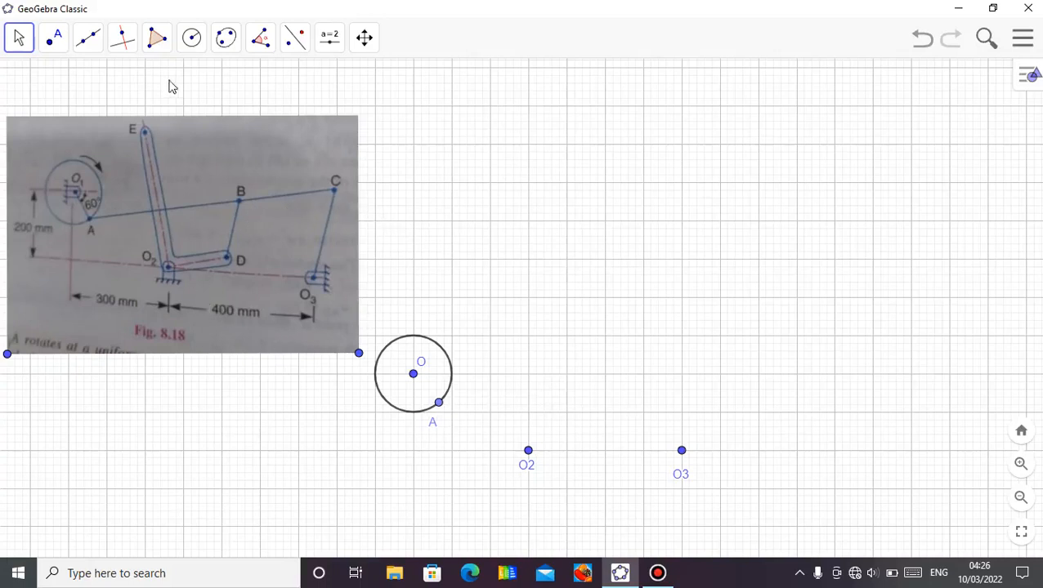
# Draw a circle of radius 7 centred on point A using Circle: Center & Radius
pyautogui.click(192, 39)
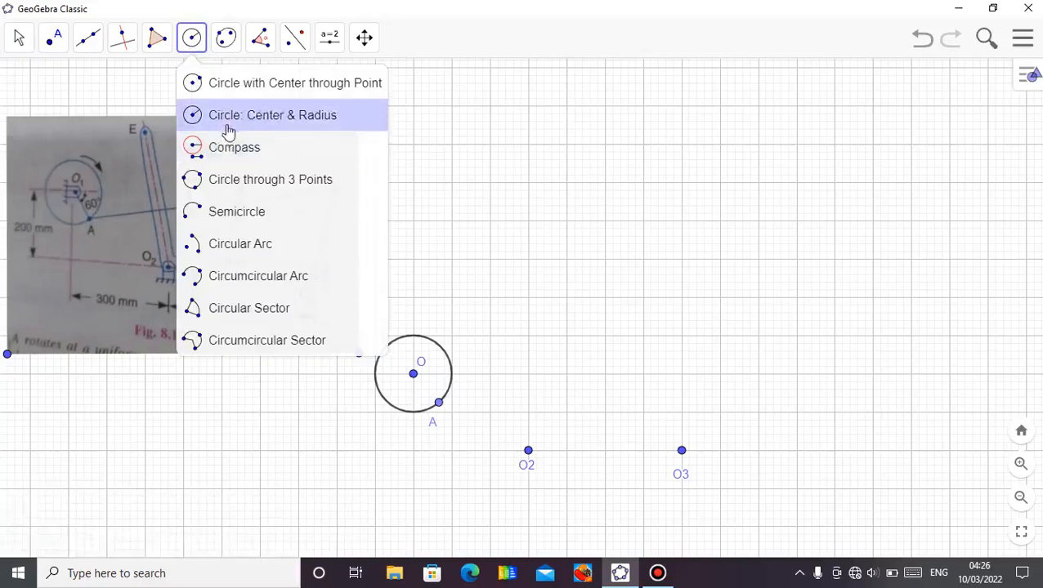
pyautogui.click(226, 121)
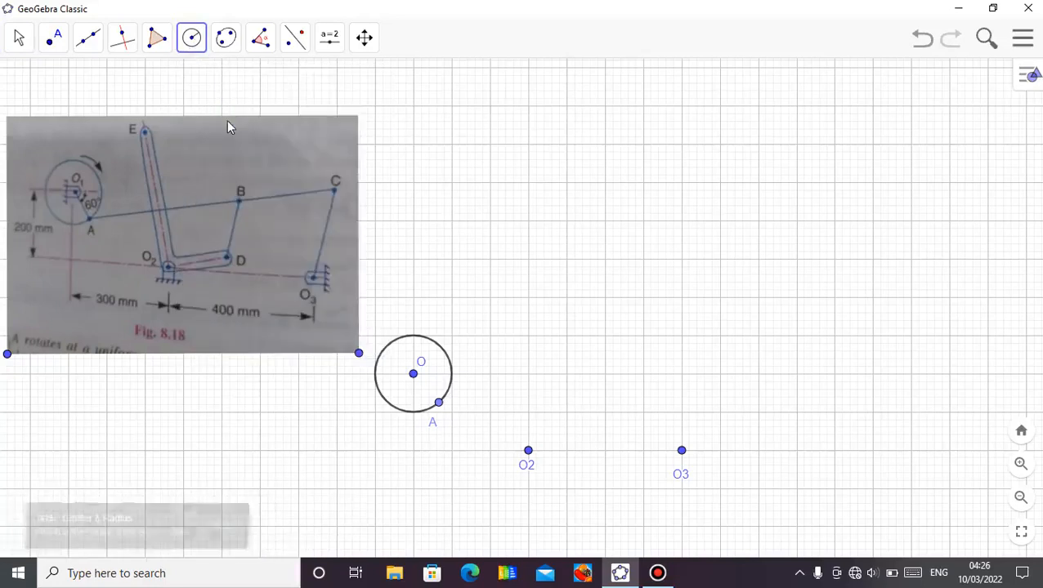
pyautogui.click(439, 404)
pyautogui.write('7')
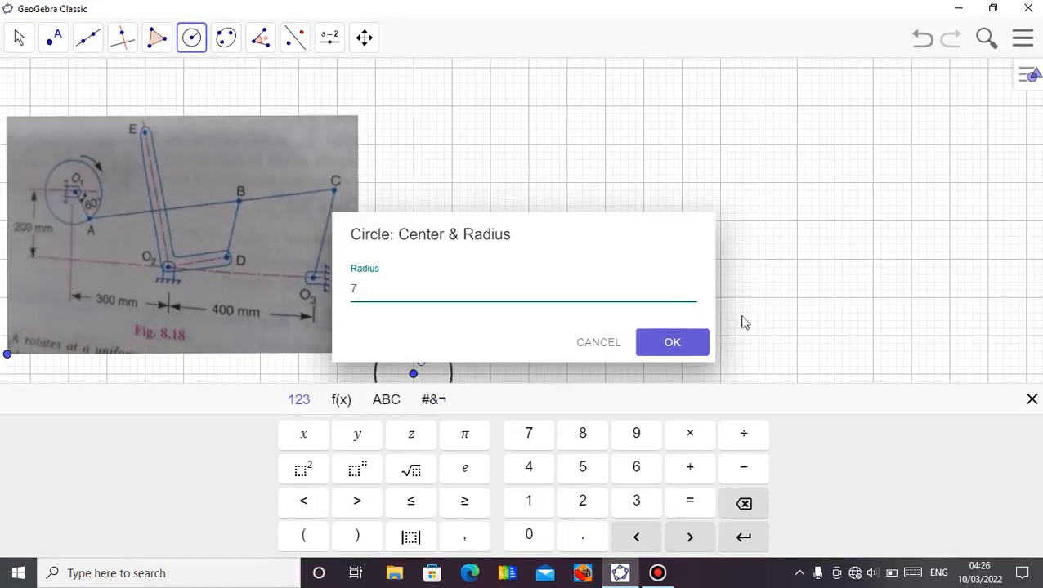
pyautogui.click(688, 343)
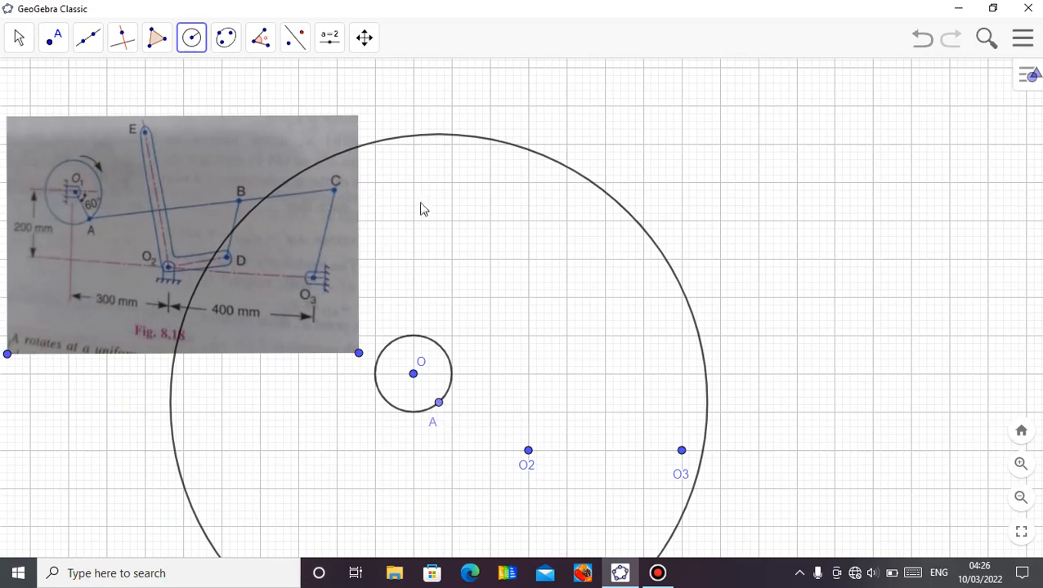
# Draw a circle of radius 3 centred on O3 and mark its upper intersection with the large circle around A
pyautogui.click(682, 452)
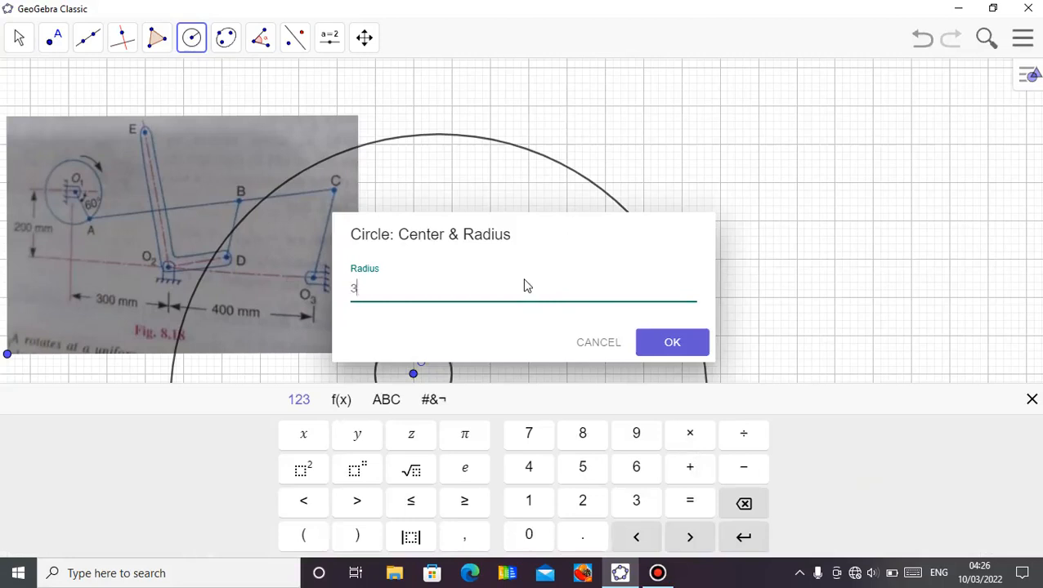
pyautogui.click(675, 345)
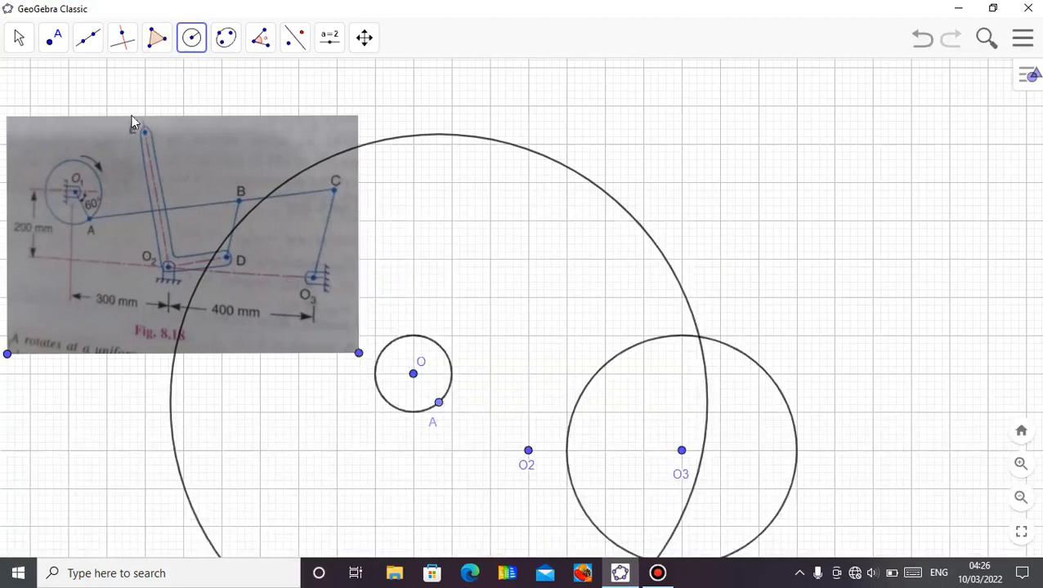
pyautogui.click(18, 38)
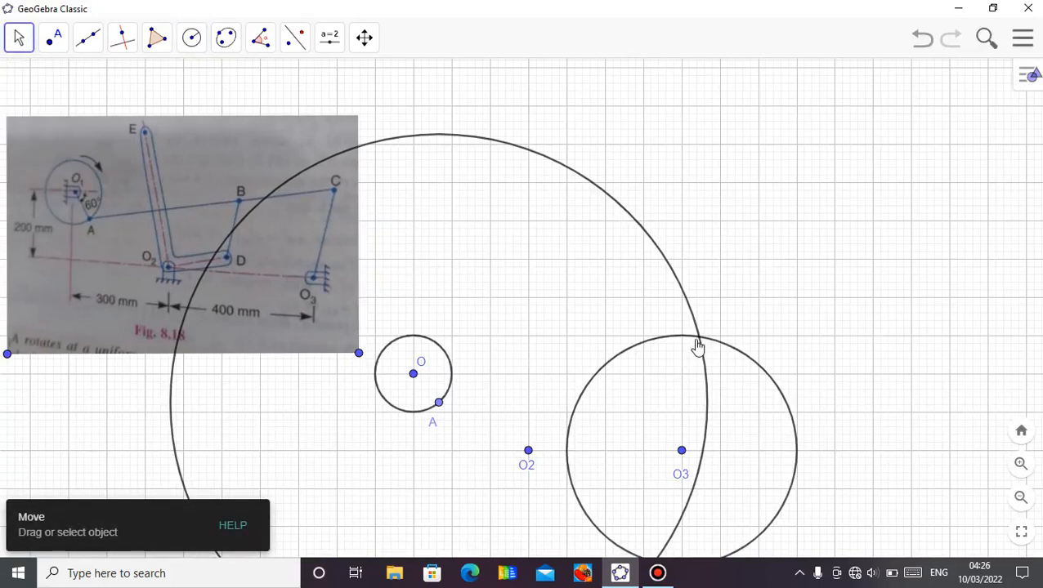
pyautogui.click(53, 41)
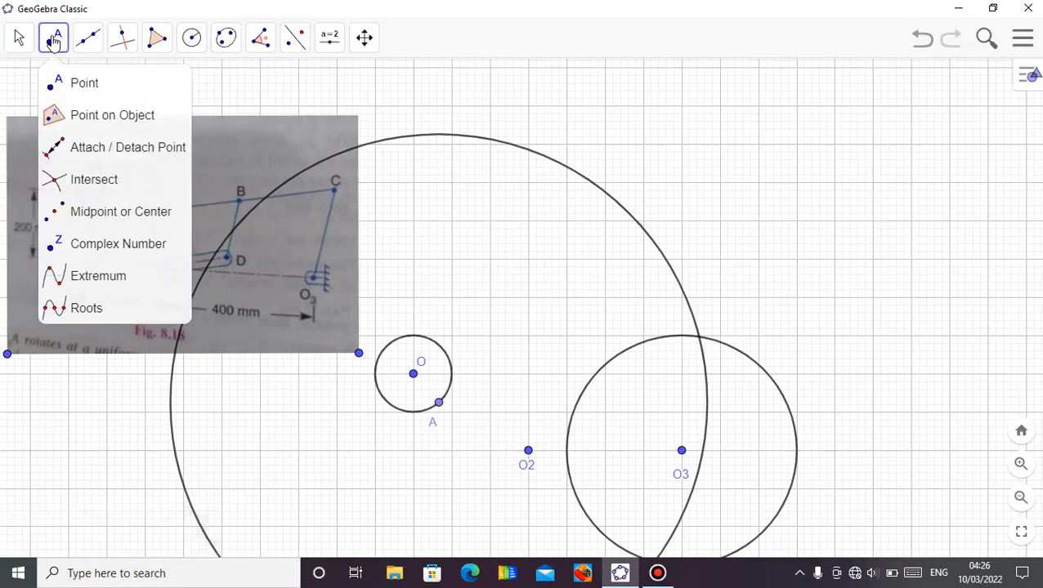
pyautogui.click(86, 175)
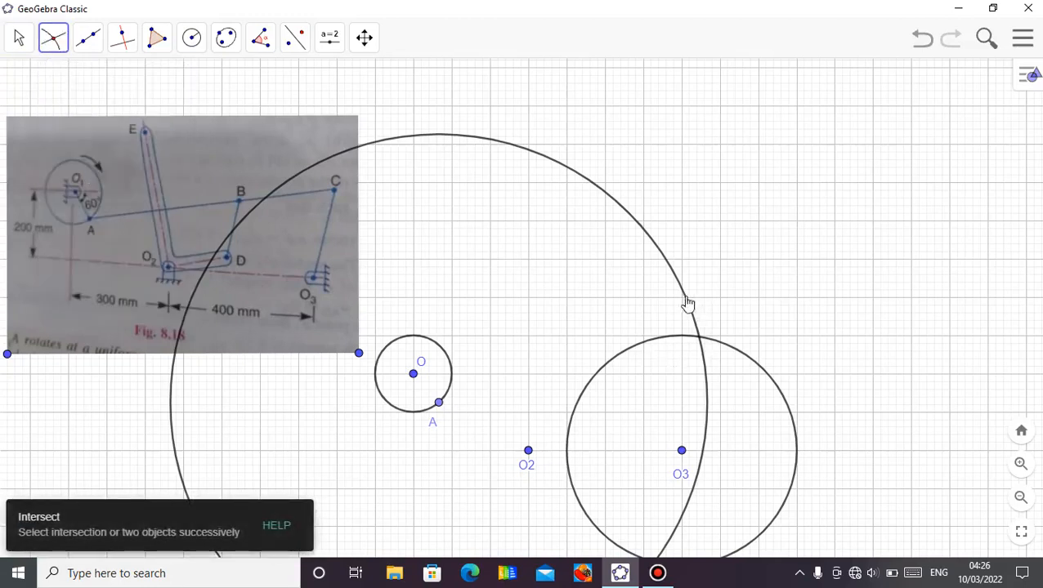
pyautogui.click(699, 336)
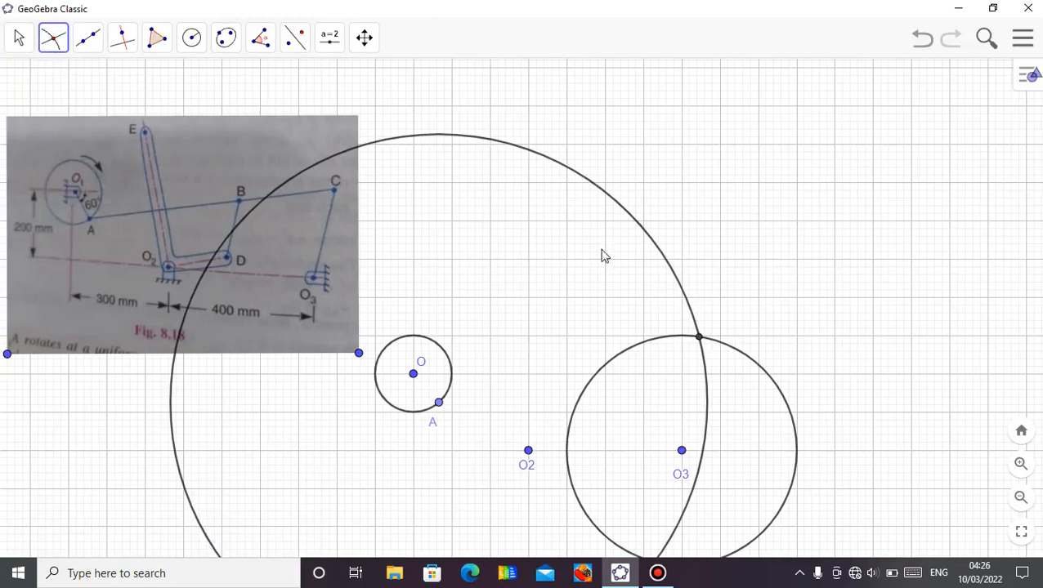
# Hide the radius 7 circle around A and the radius 3 circle around O3
pyautogui.click(19, 44)
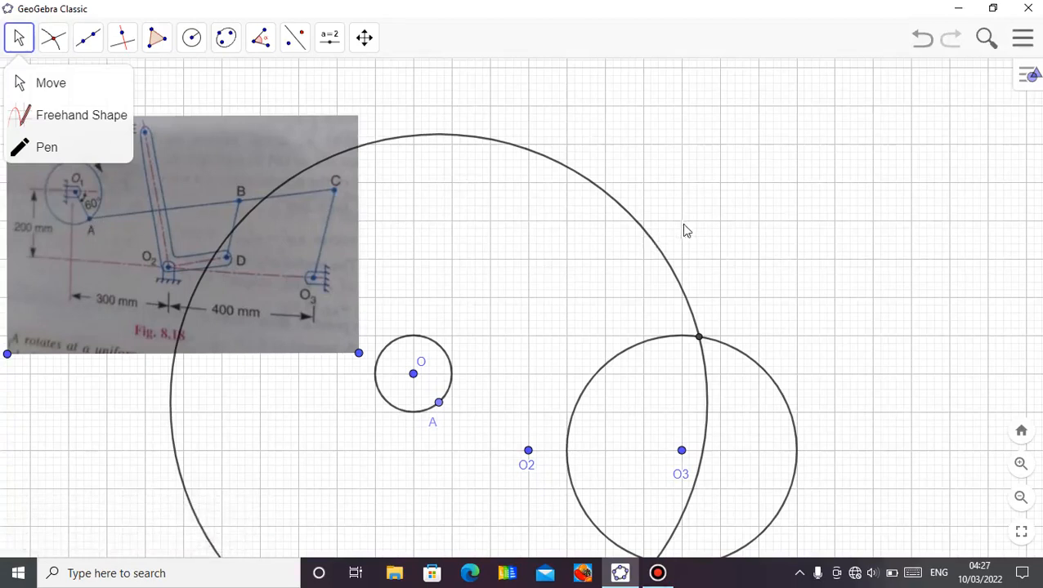
pyautogui.rightClick(659, 255)
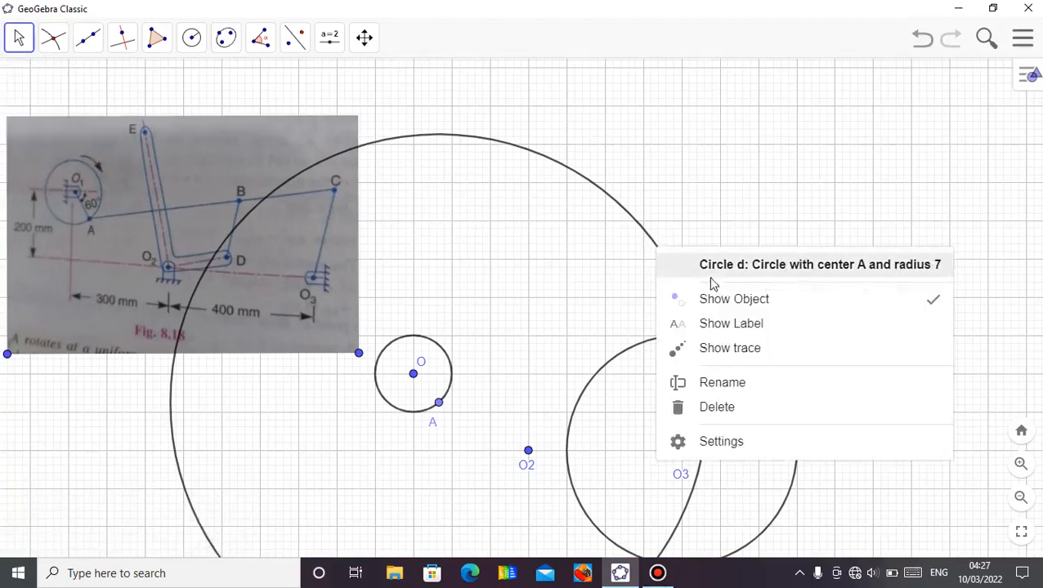
pyautogui.click(727, 300)
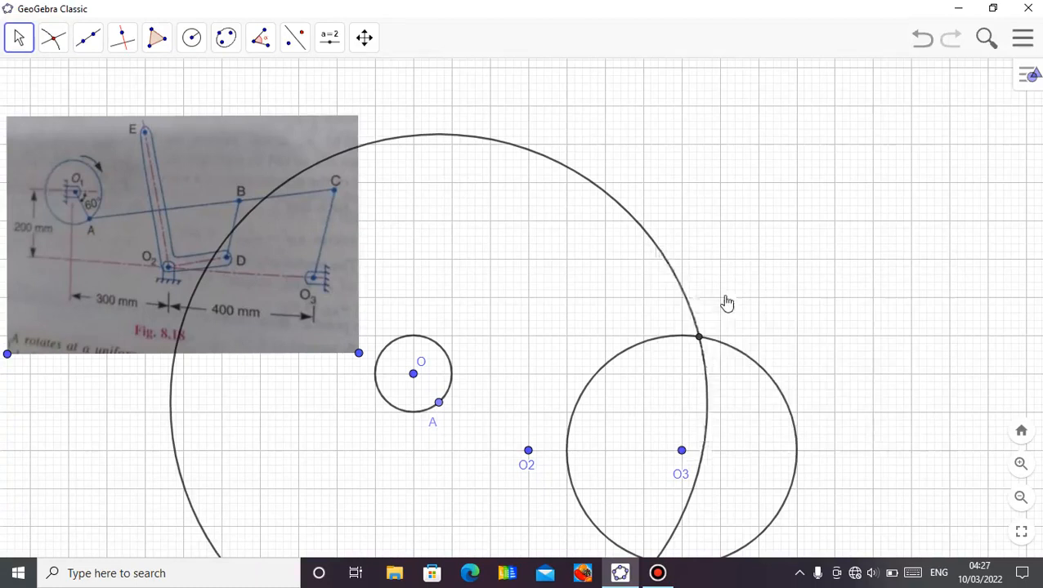
pyautogui.rightClick(724, 354)
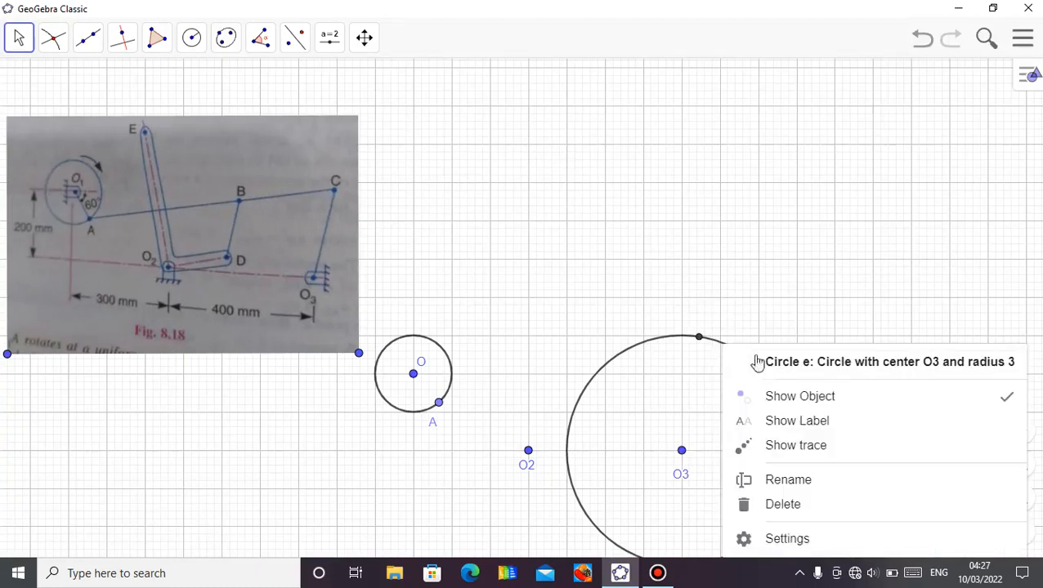
pyautogui.click(787, 400)
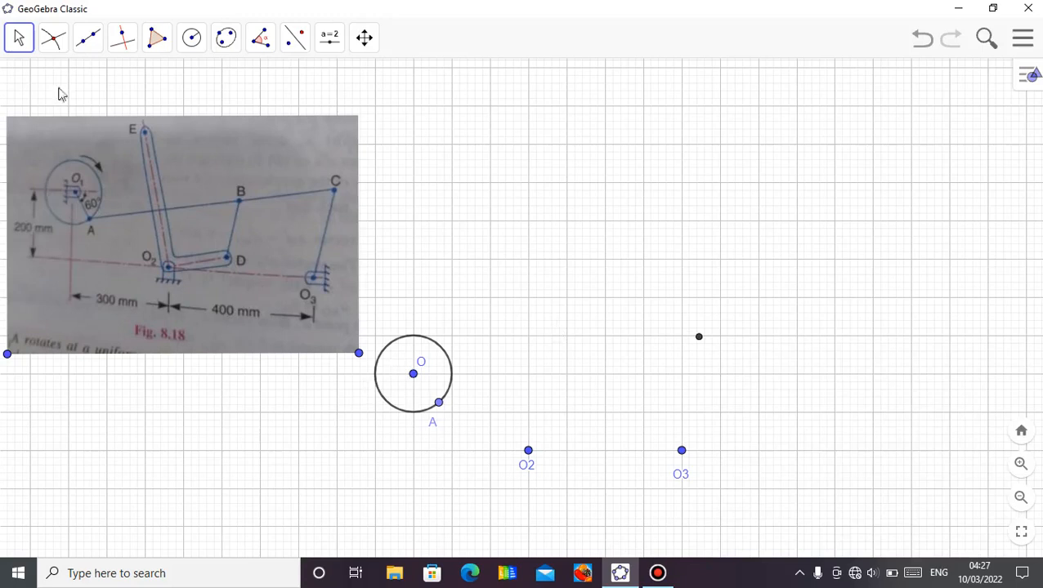
# Draw segments from O to A, from A to the intersection point, and from O3 to the intersection point
pyautogui.click(86, 38)
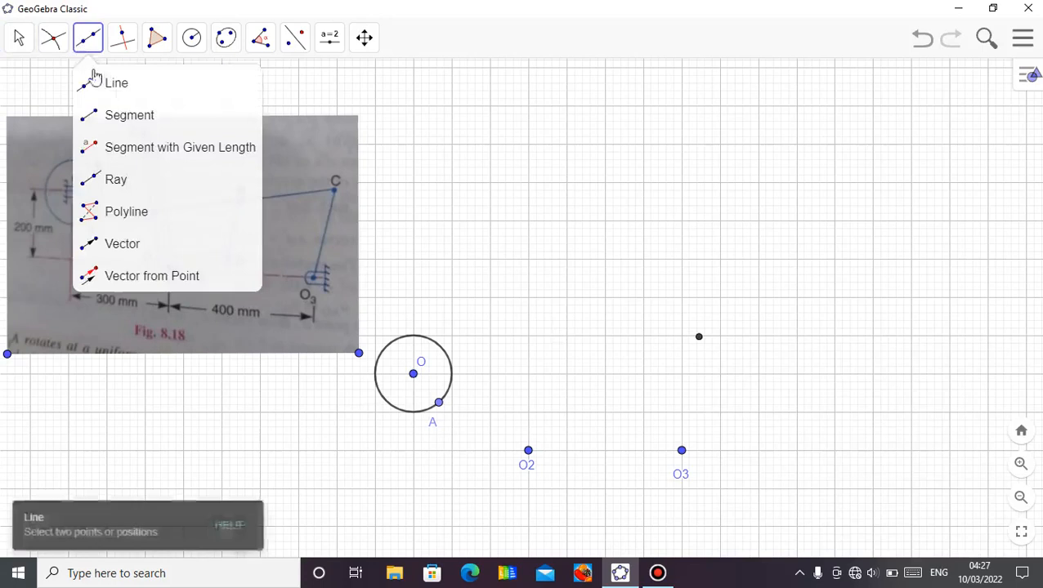
pyautogui.click(111, 129)
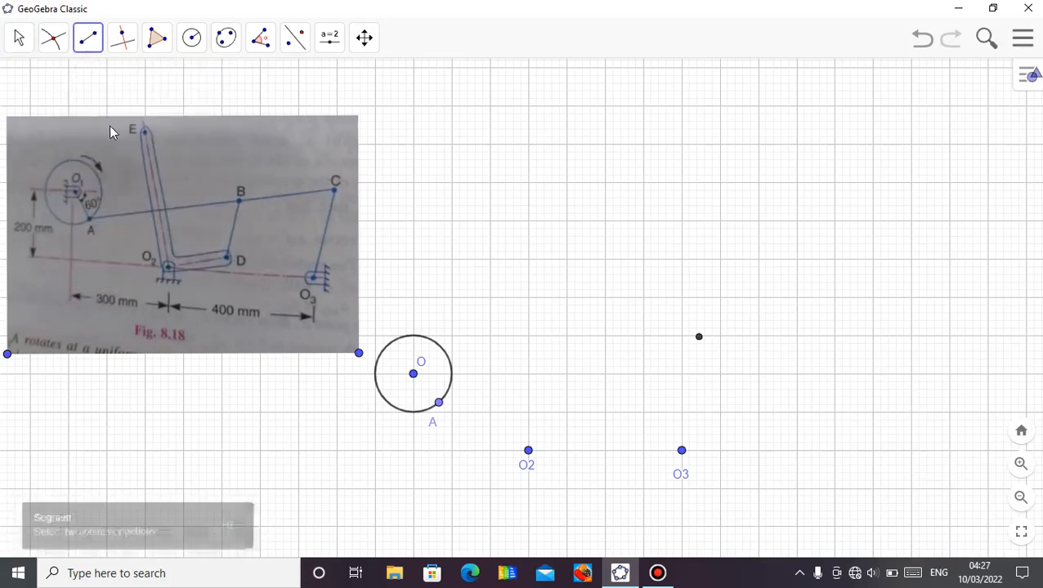
pyautogui.click(413, 373)
pyautogui.click(439, 405)
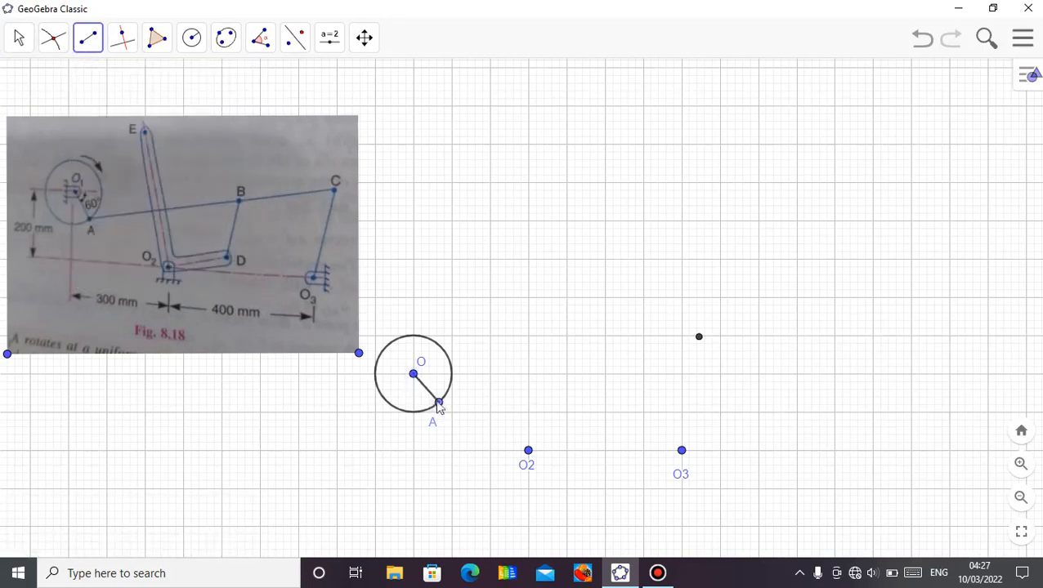
pyautogui.click(439, 405)
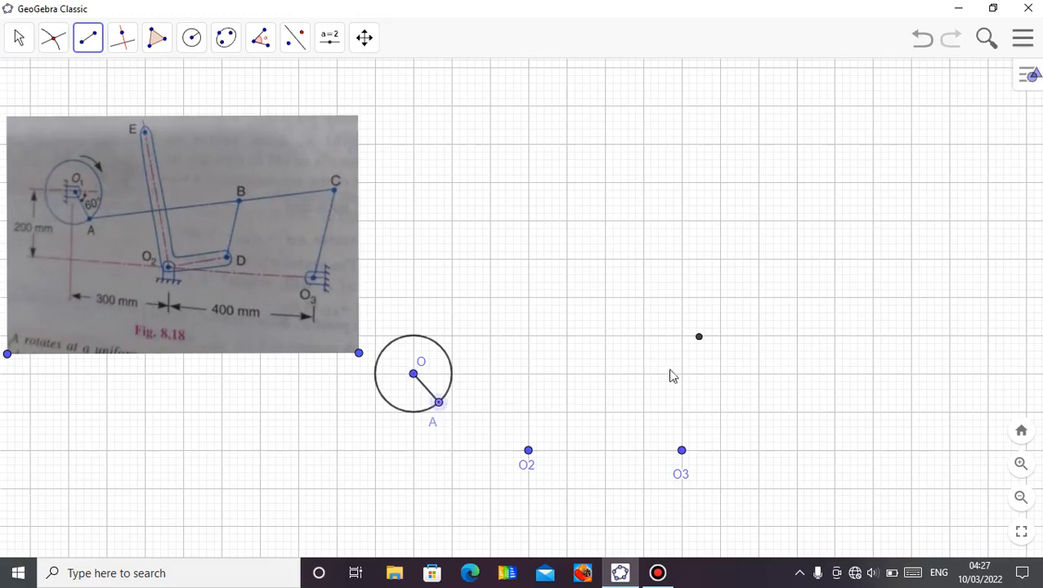
pyautogui.click(700, 337)
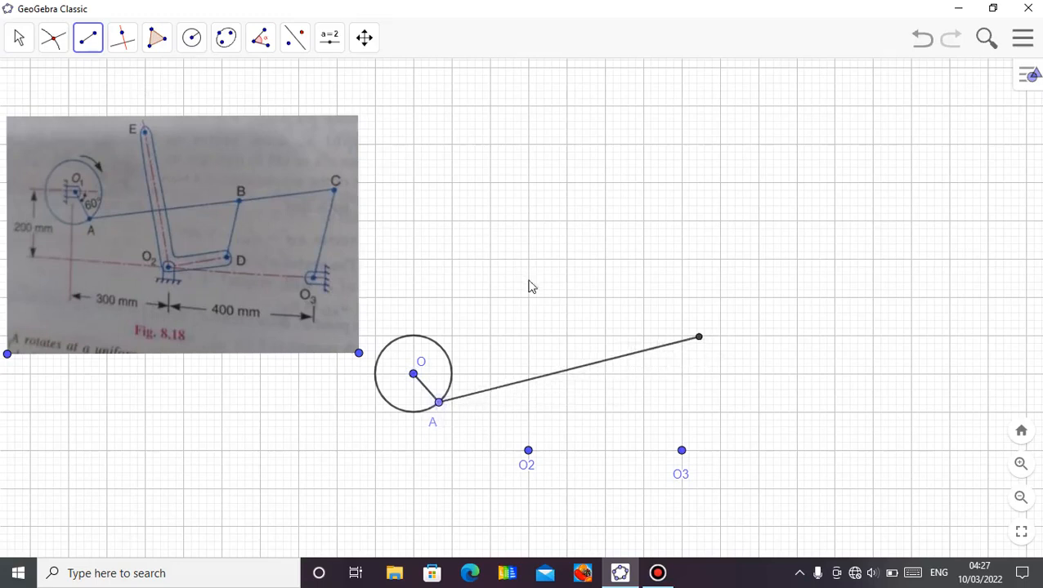
pyautogui.click(682, 451)
pyautogui.click(698, 338)
# Name the point where the links from A and O3 meet C
pyautogui.click(20, 41)
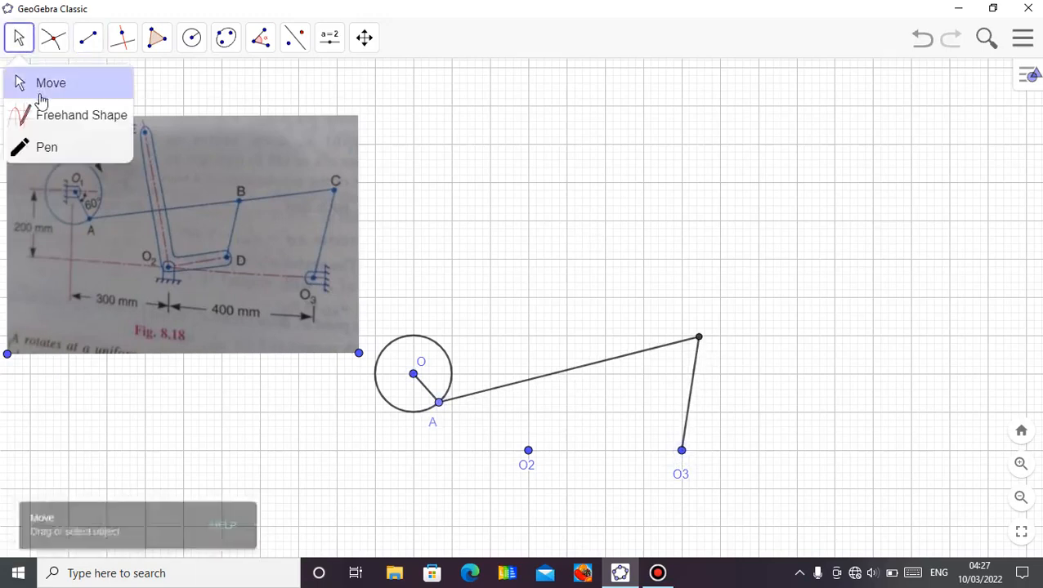
pyautogui.click(38, 85)
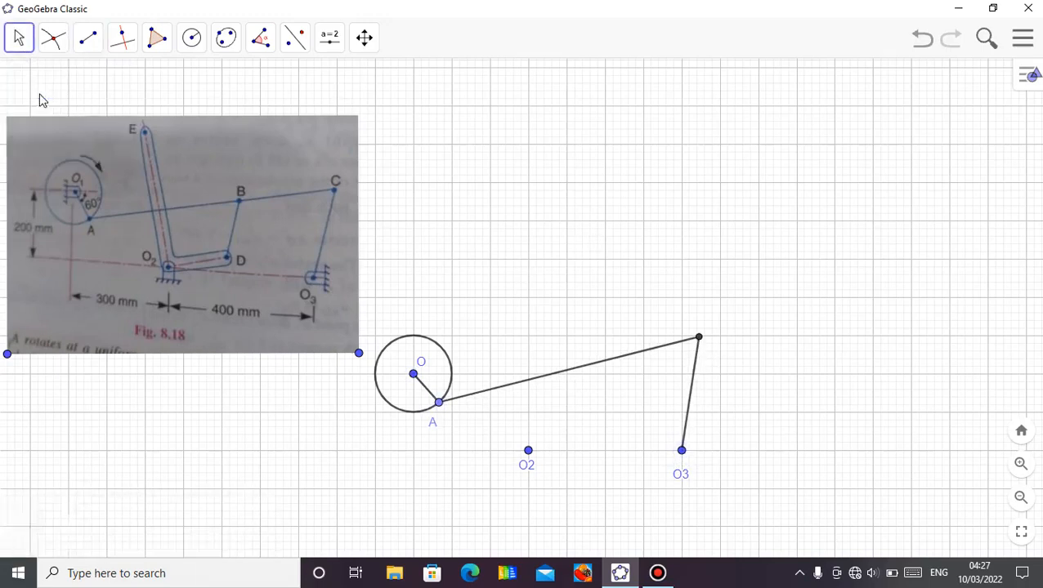
pyautogui.rightClick(699, 341)
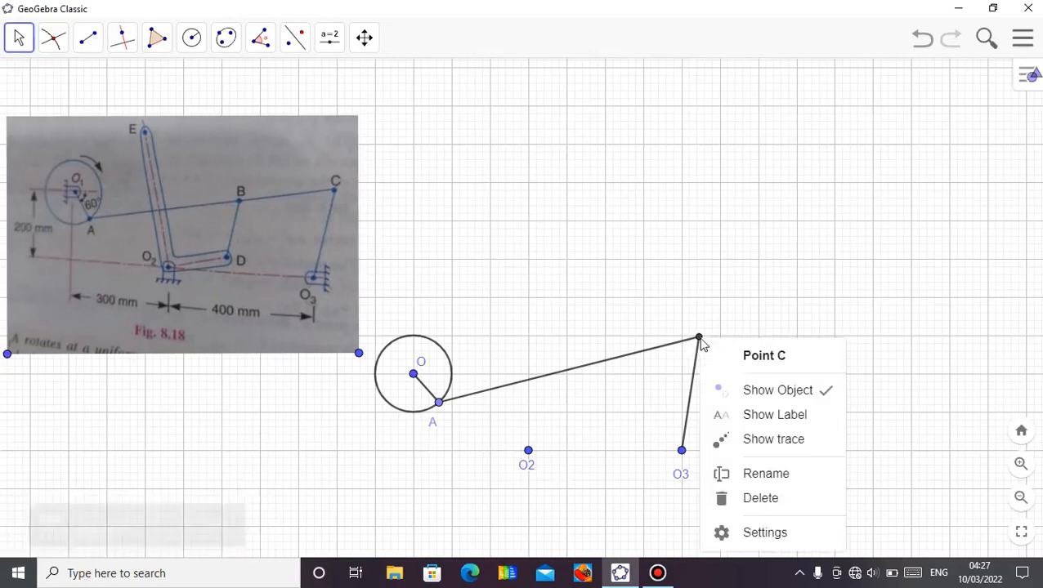
pyautogui.click(766, 474)
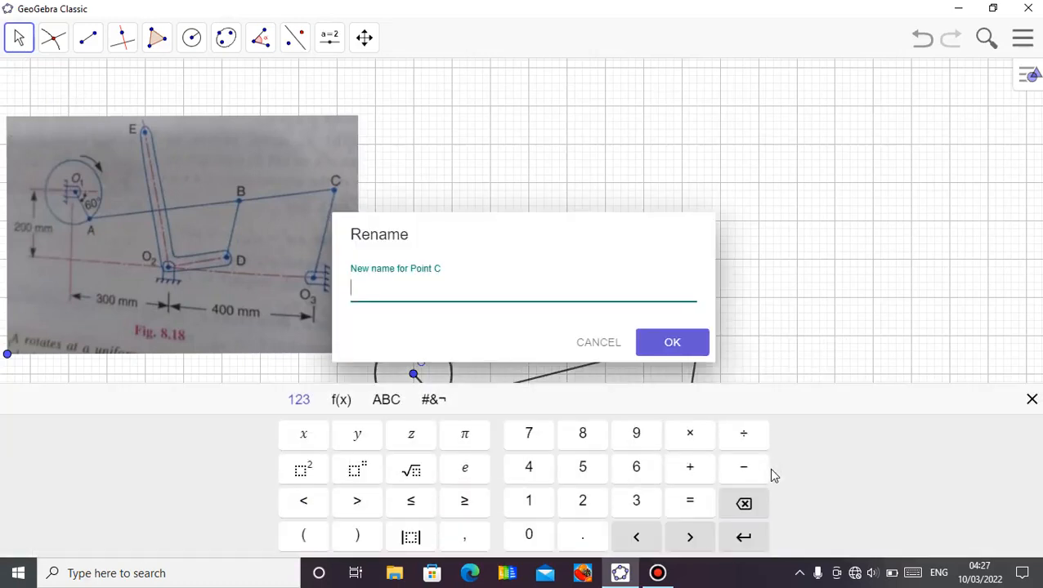
pyautogui.write('C')
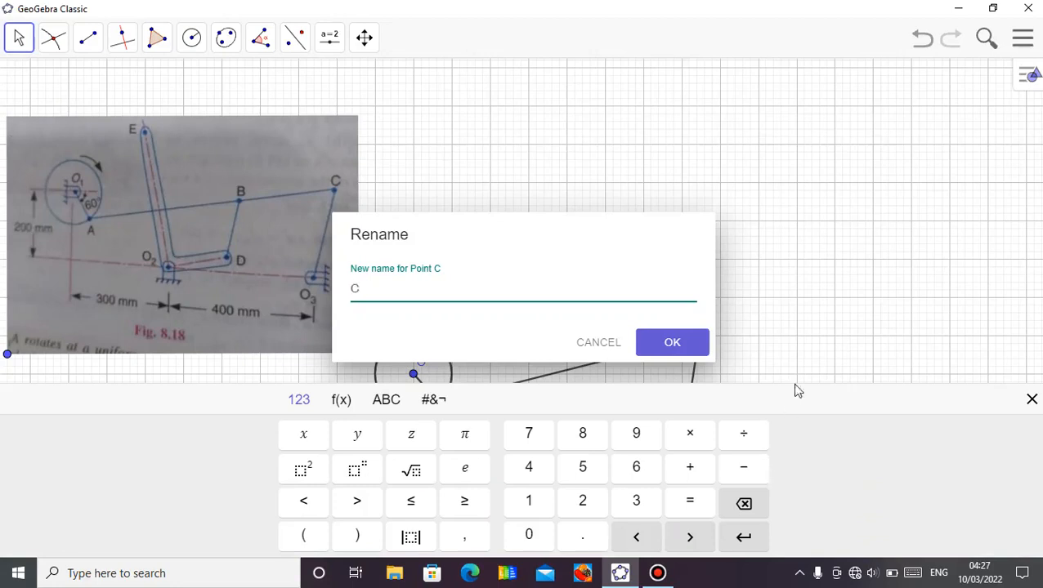
pyautogui.click(682, 344)
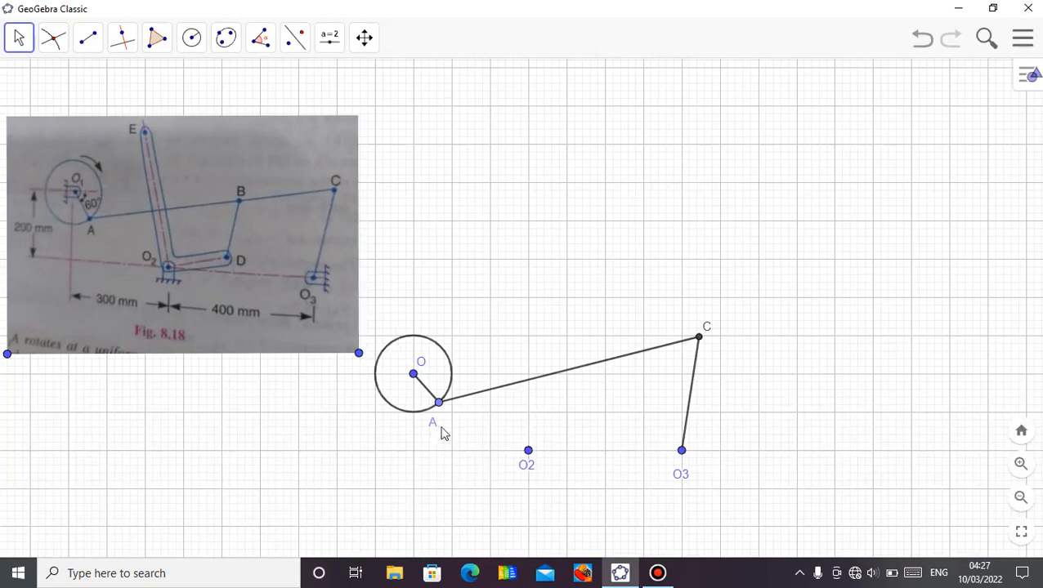
# Swing A along its circle to test the linkage, hide the stray intersection point below O3, and return A to the lower right of O
pyautogui.moveTo(440, 407)
pyautogui.mouseDown()
pyautogui.moveTo(405, 414)
pyautogui.moveTo(381, 399)
pyautogui.moveTo(395, 348)
pyautogui.moveTo(446, 339)
pyautogui.moveTo(475, 366)
pyautogui.moveTo(439, 291)
pyautogui.moveTo(468, 310)
pyautogui.moveTo(459, 365)
pyautogui.moveTo(417, 421)
pyautogui.moveTo(391, 323)
pyautogui.moveTo(456, 385)
pyautogui.moveTo(386, 388)
pyautogui.moveTo(433, 345)
pyautogui.moveTo(433, 409)
pyautogui.moveTo(400, 344)
pyautogui.moveTo(463, 360)
pyautogui.moveTo(446, 413)
pyautogui.moveTo(463, 421)
pyautogui.moveTo(438, 402)
pyautogui.moveTo(443, 352)
pyautogui.mouseUp()
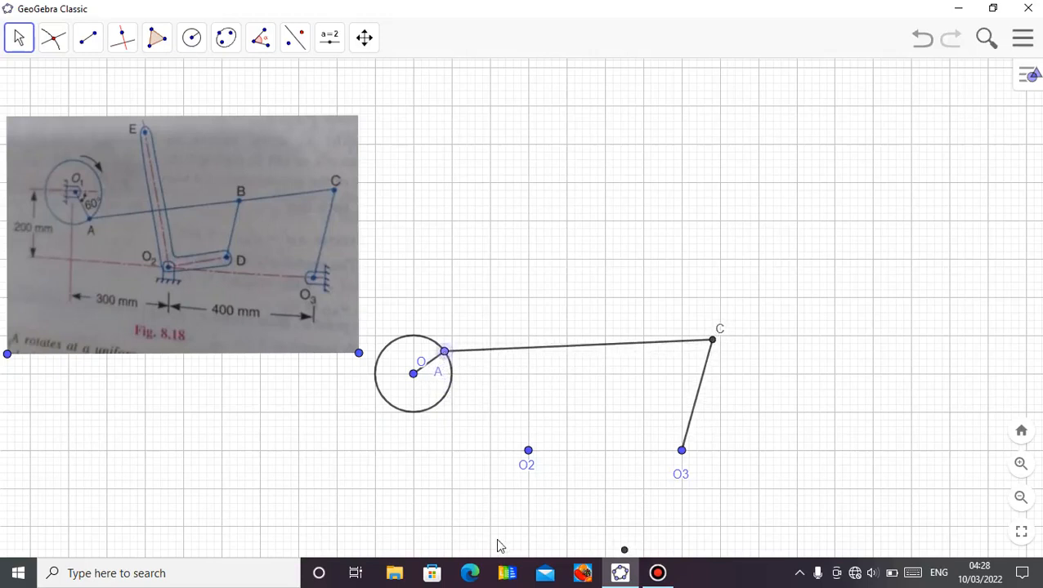
pyautogui.rightClick(625, 551)
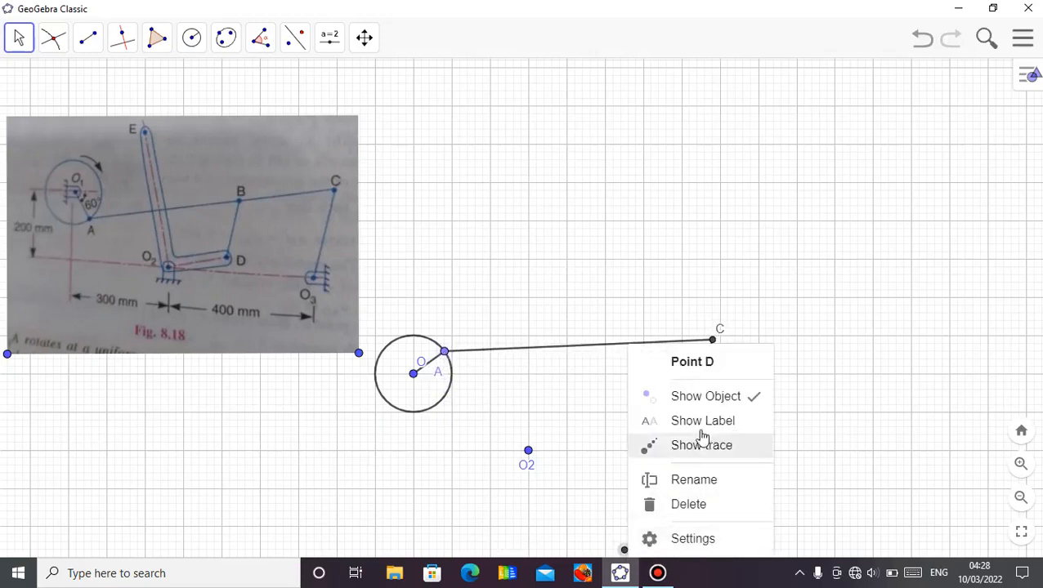
pyautogui.click(699, 399)
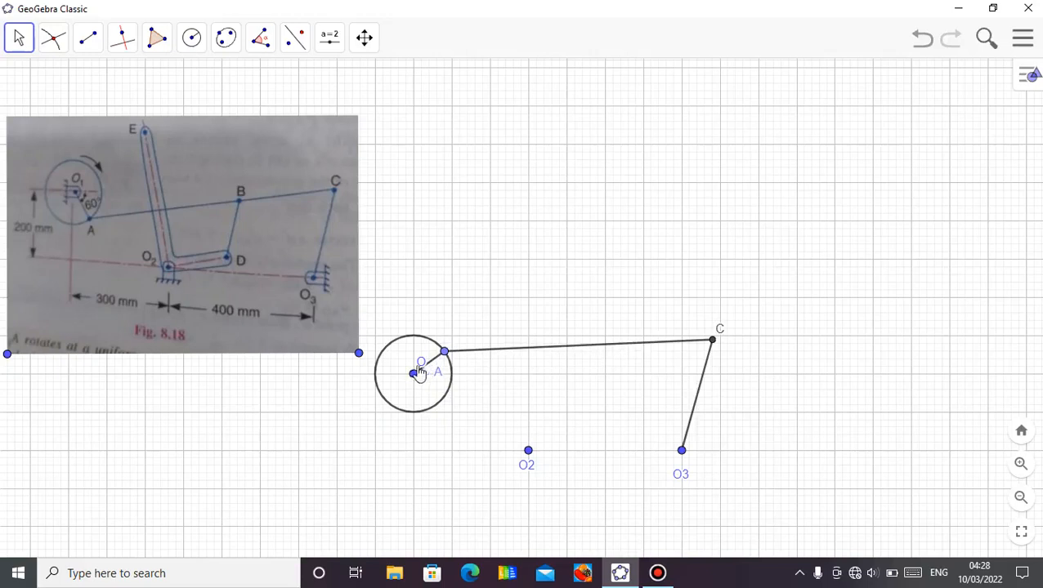
pyautogui.moveTo(443, 358); pyautogui.dragTo(444, 412)
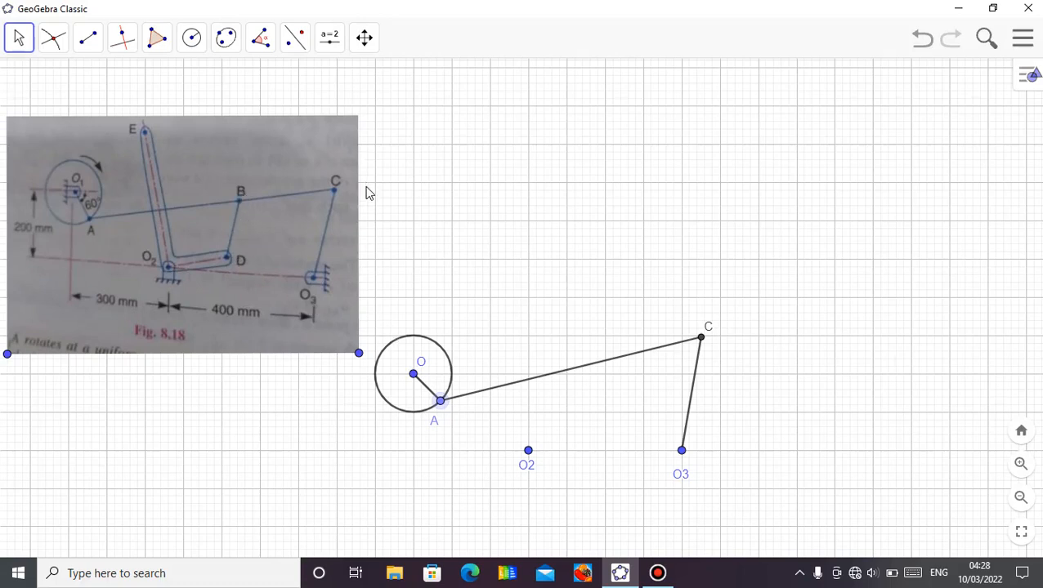
# Draw a circle of radius 2 centred on point C using Circle: Center & Radius
pyautogui.click(193, 41)
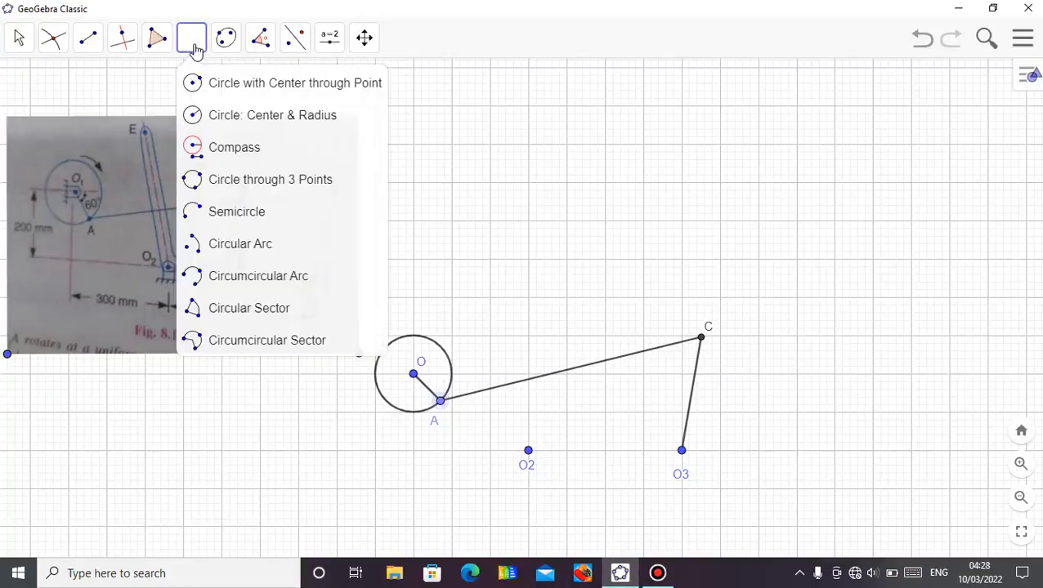
pyautogui.click(256, 119)
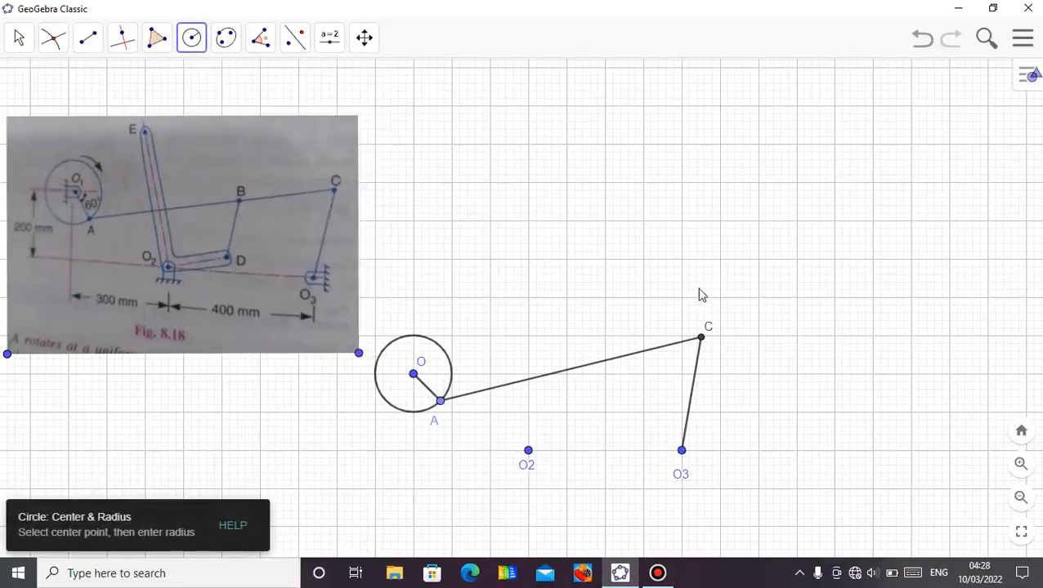
pyautogui.click(702, 344)
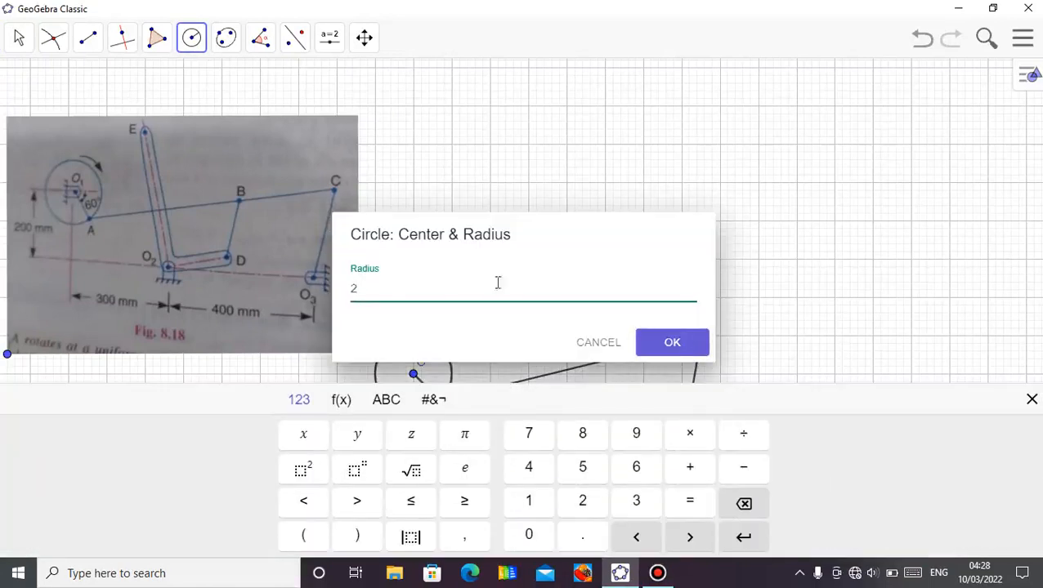
pyautogui.click(691, 341)
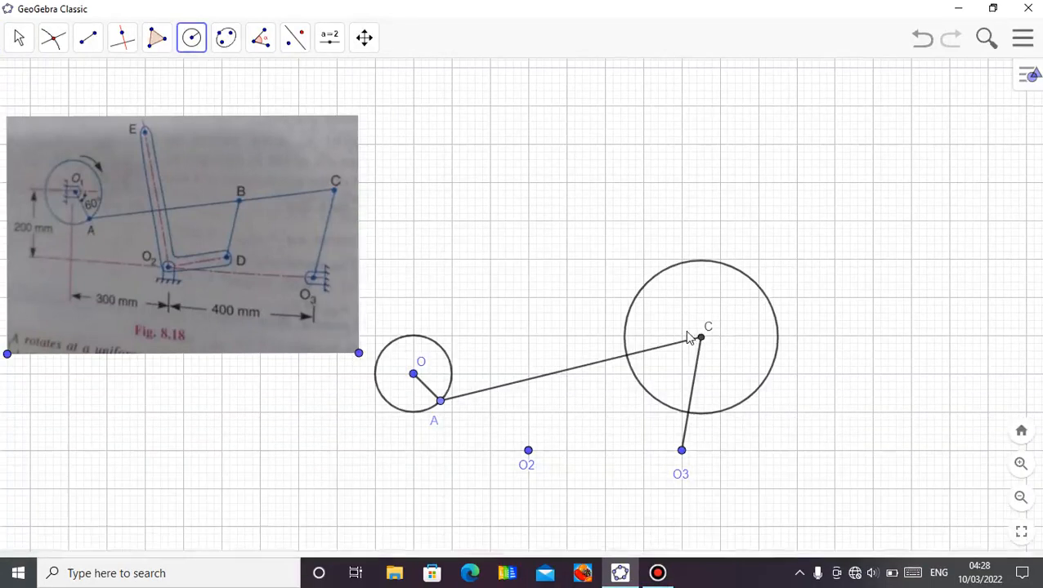
# Mark the intersection of segment AC with the circle around C using Intersect
pyautogui.click(52, 38)
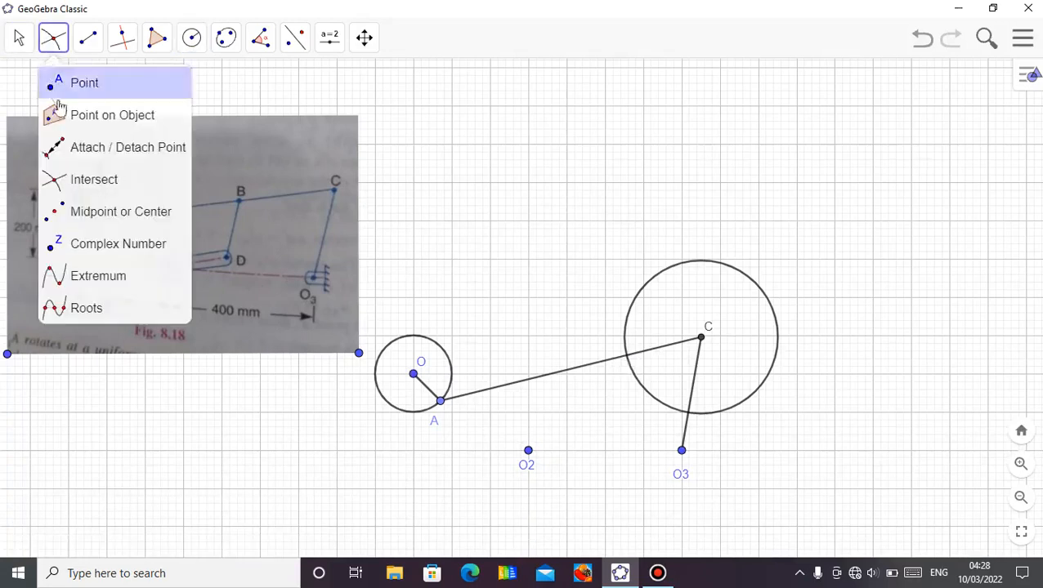
pyautogui.click(53, 179)
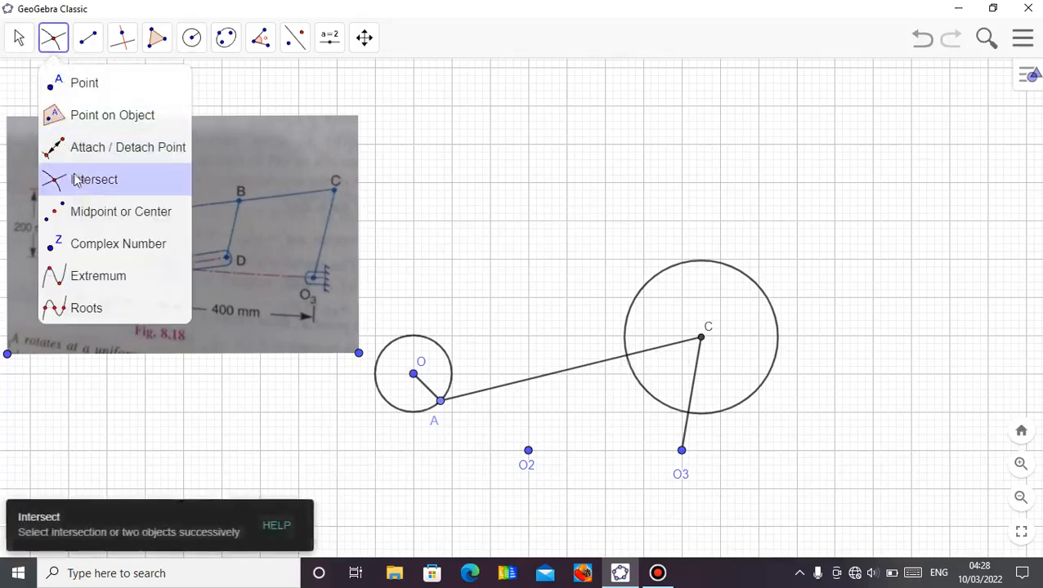
pyautogui.click(606, 362)
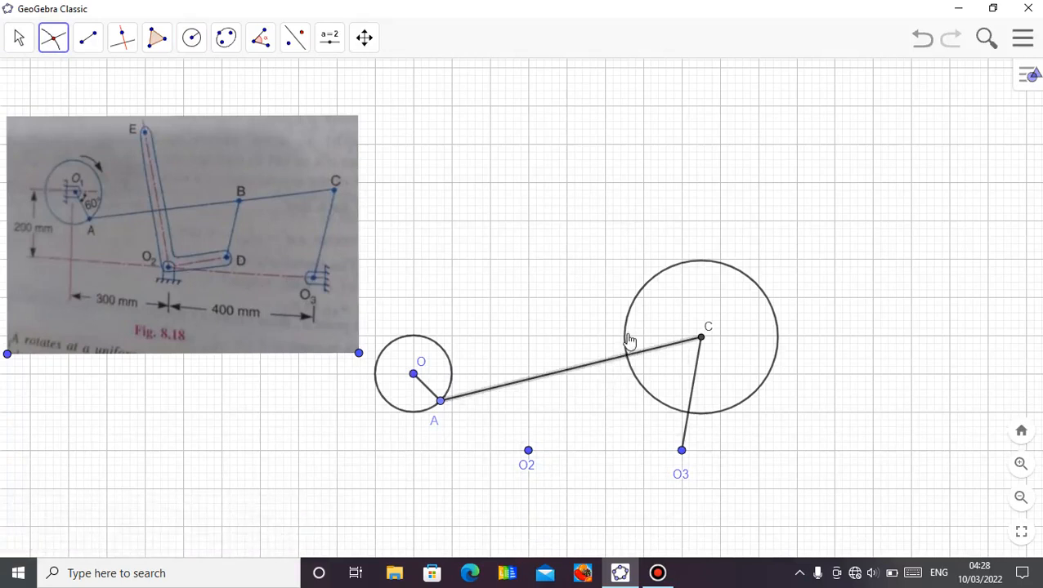
pyautogui.click(625, 342)
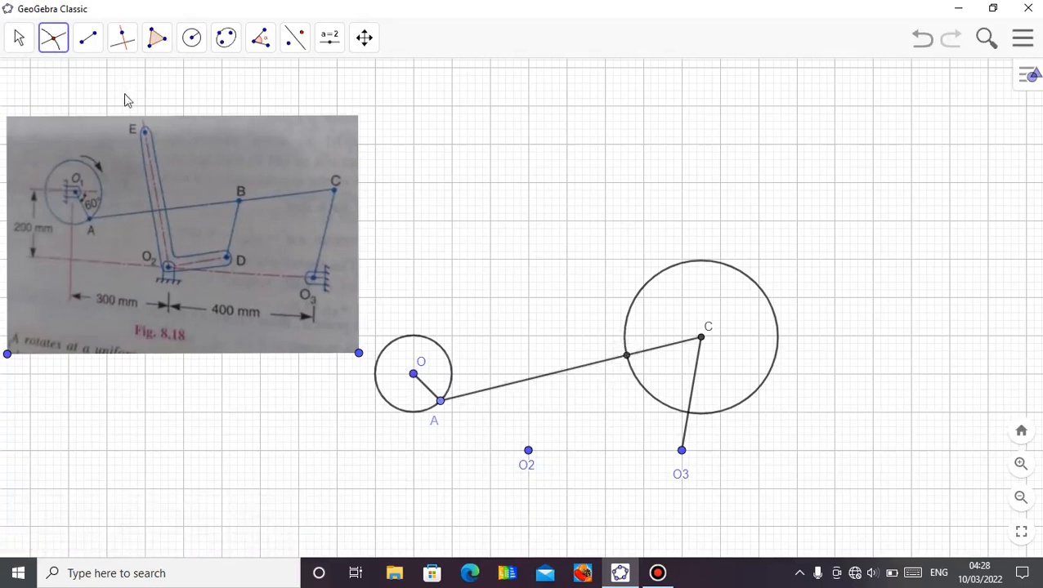
pyautogui.click(19, 41)
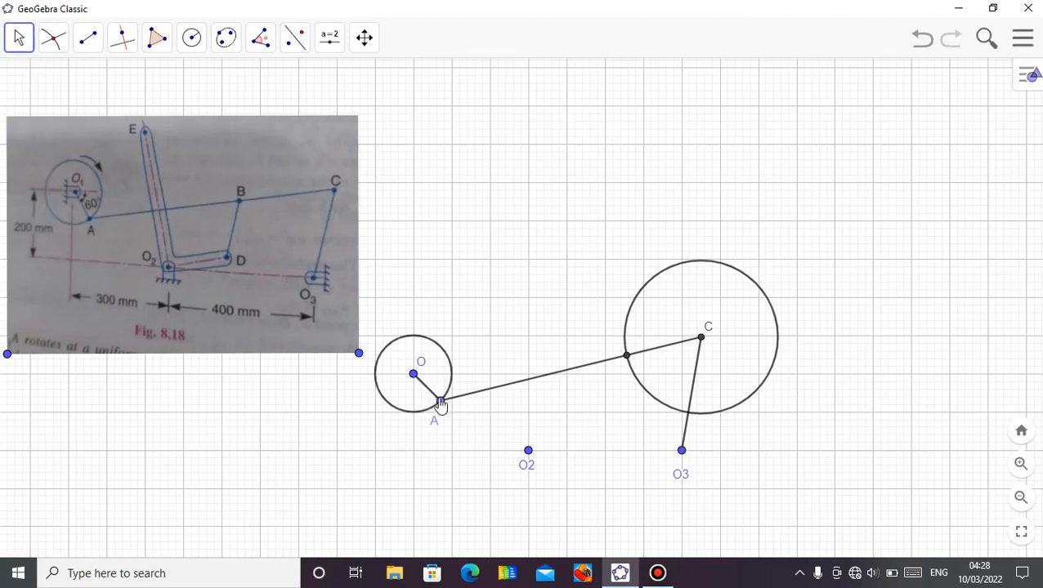
# Move A slightly along its circle and hide the radius 2 circle around C
pyautogui.moveTo(442, 406)
pyautogui.mouseDown()
pyautogui.moveTo(409, 417)
pyautogui.moveTo(384, 376)
pyautogui.moveTo(427, 344)
pyautogui.moveTo(456, 362)
pyautogui.moveTo(459, 389)
pyautogui.moveTo(434, 407)
pyautogui.moveTo(398, 380)
pyautogui.moveTo(477, 354)
pyautogui.moveTo(464, 409)
pyautogui.moveTo(401, 396)
pyautogui.moveTo(452, 350)
pyautogui.moveTo(466, 389)
pyautogui.moveTo(452, 409)
pyautogui.mouseUp()
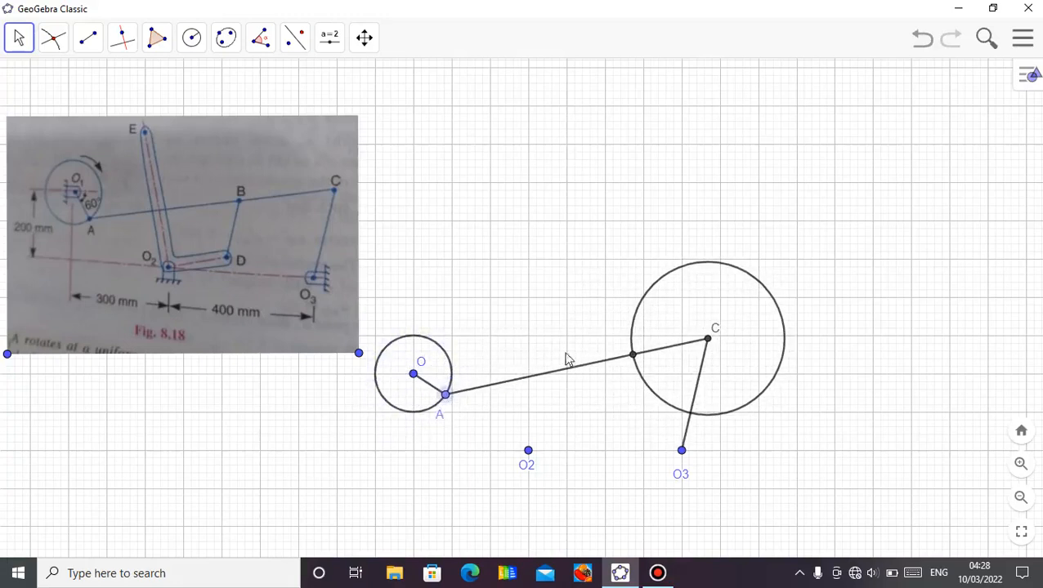
pyautogui.rightClick(634, 334)
pyautogui.click(702, 378)
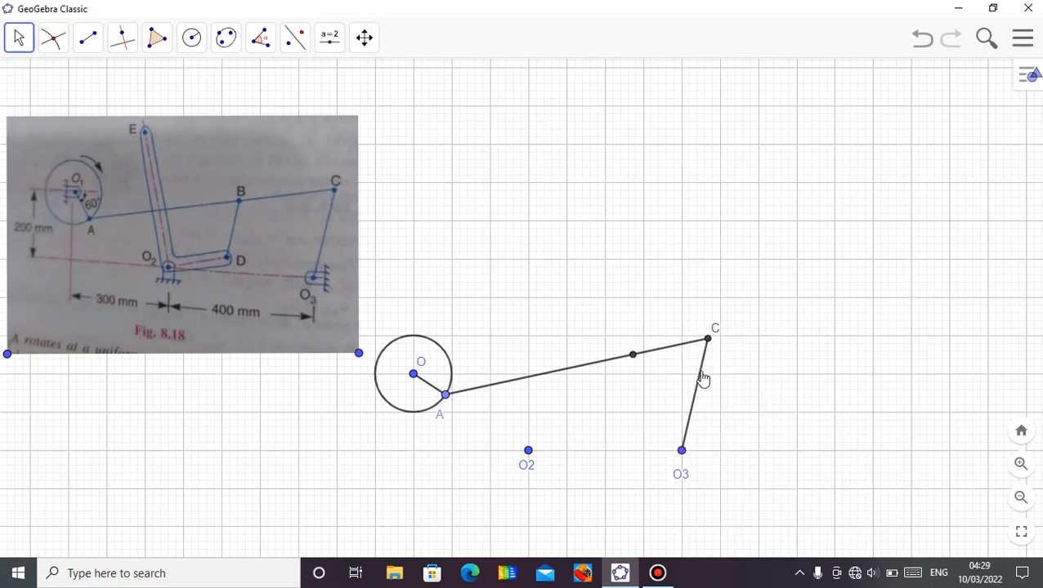
# Rename the intersection point on segment AC as B
pyautogui.rightClick(634, 357)
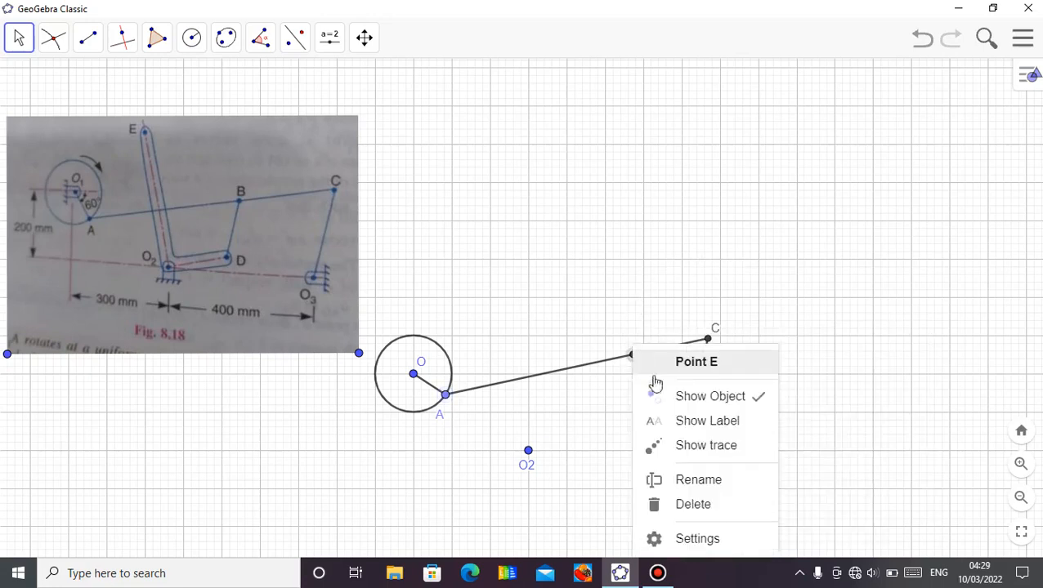
pyautogui.click(701, 480)
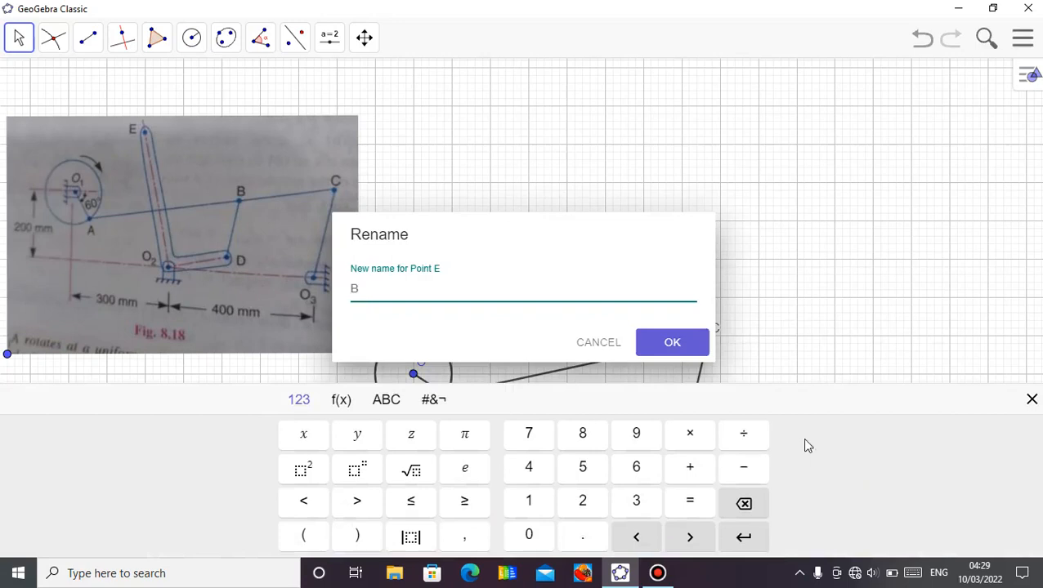
pyautogui.click(674, 343)
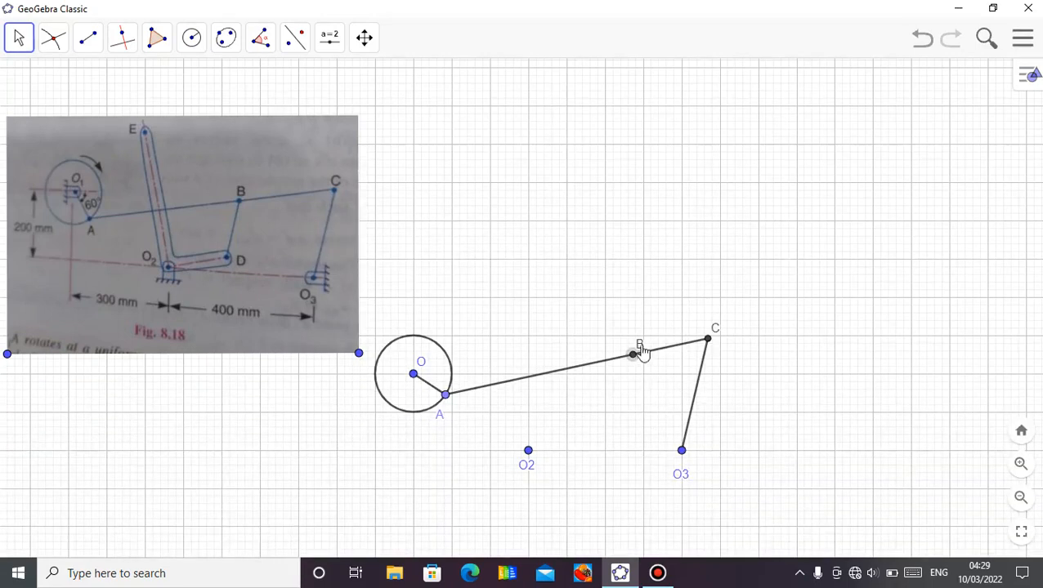
pyautogui.click(658, 308)
# Try a circle of radius 2 centred on O2 and one of radius 1.5 centred on B using Circle: Center & Radius
pyautogui.click(191, 37)
pyautogui.click(235, 114)
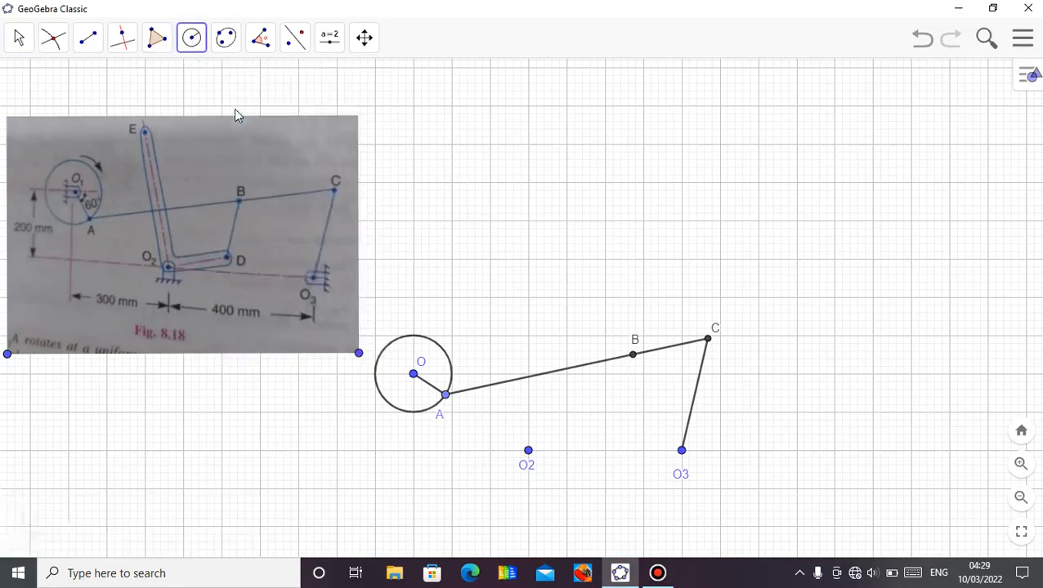
pyautogui.click(528, 451)
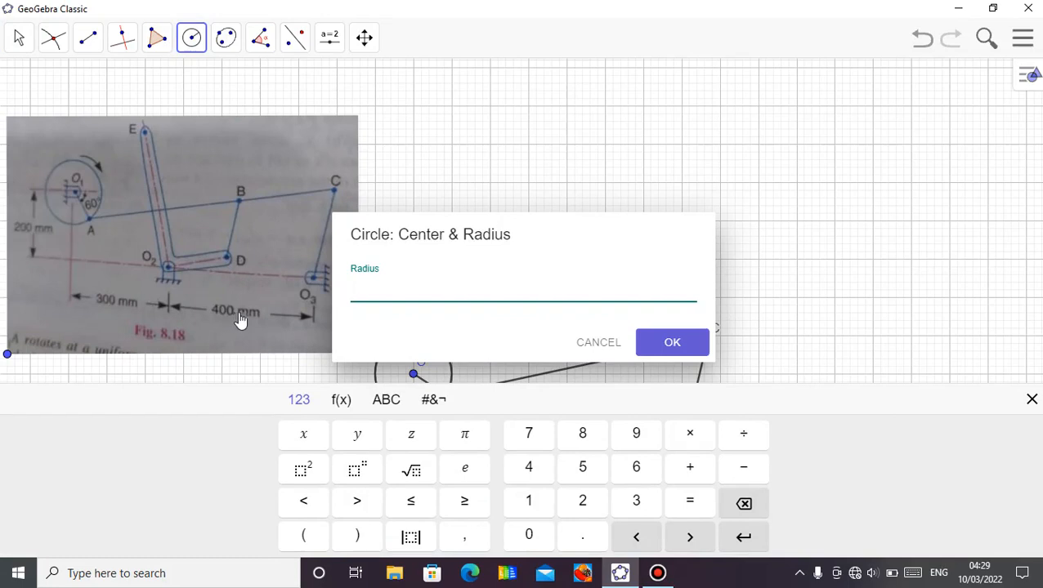
pyautogui.write('2')
pyautogui.click(675, 344)
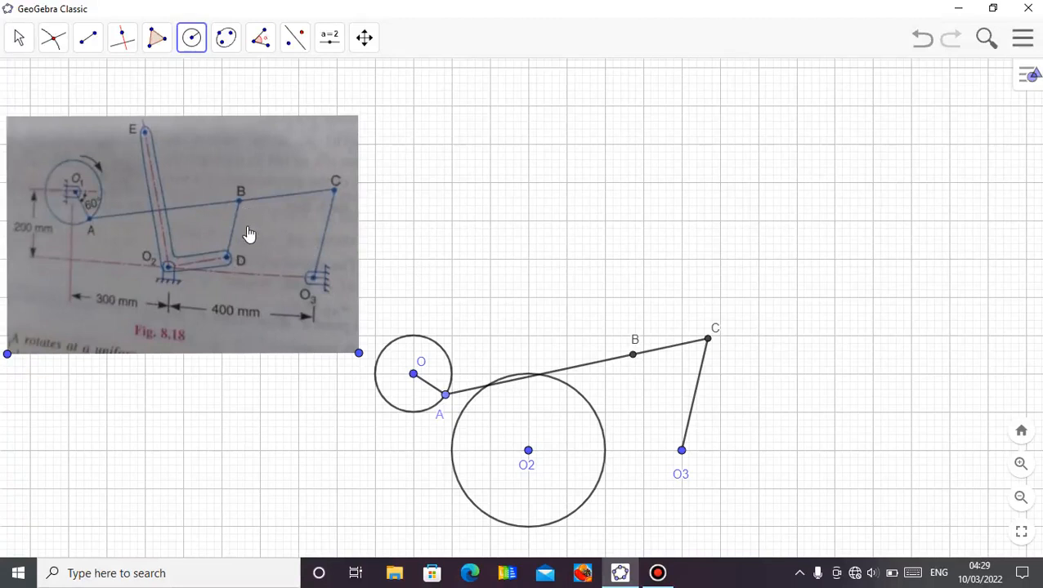
pyautogui.click(634, 357)
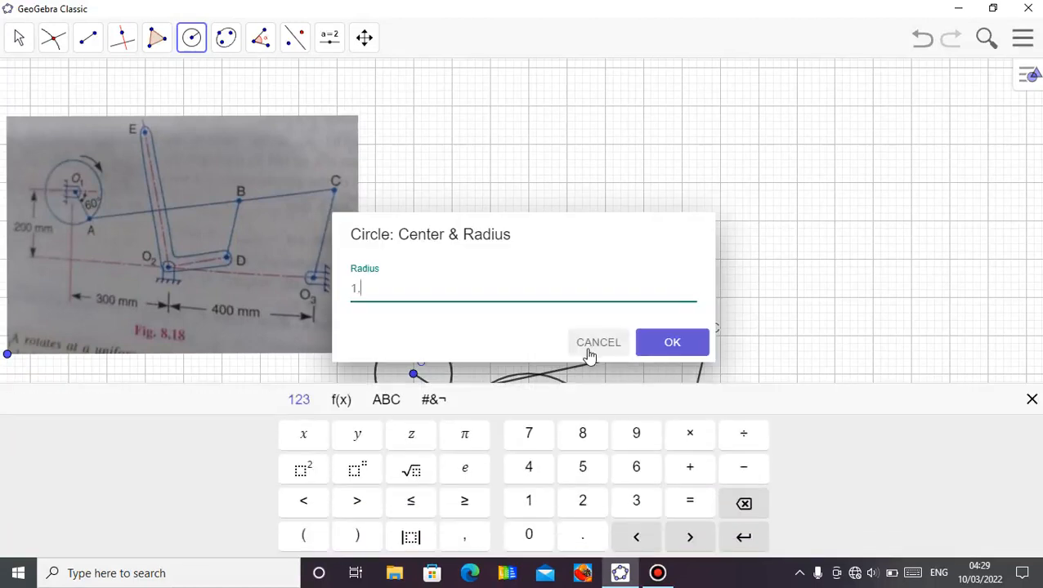
pyautogui.click(671, 344)
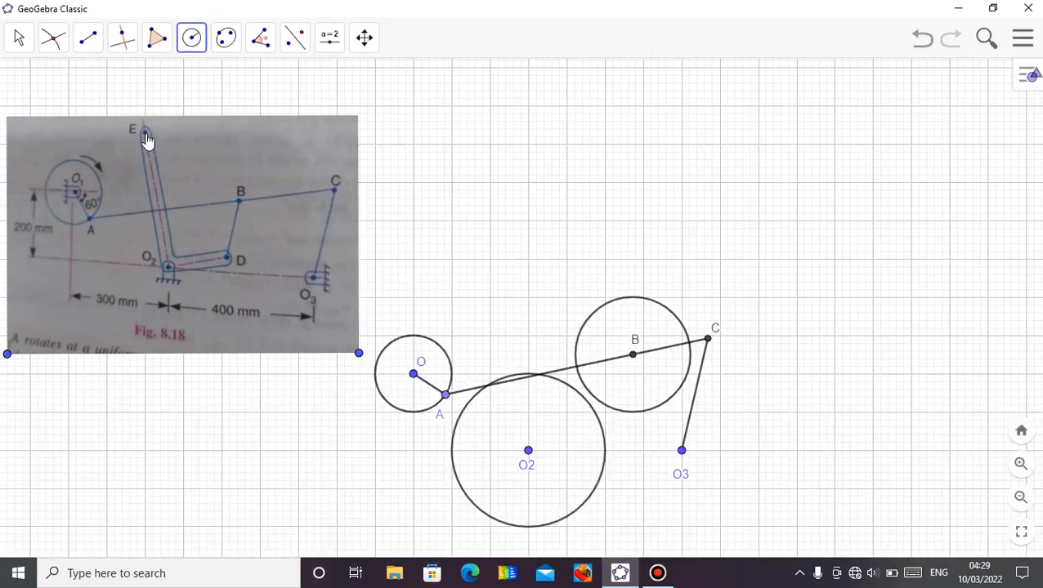
# Swing A along its circle to test the circles around B and O2, and delete the radius 2 circle around O2
pyautogui.click(20, 43)
pyautogui.click(19, 42)
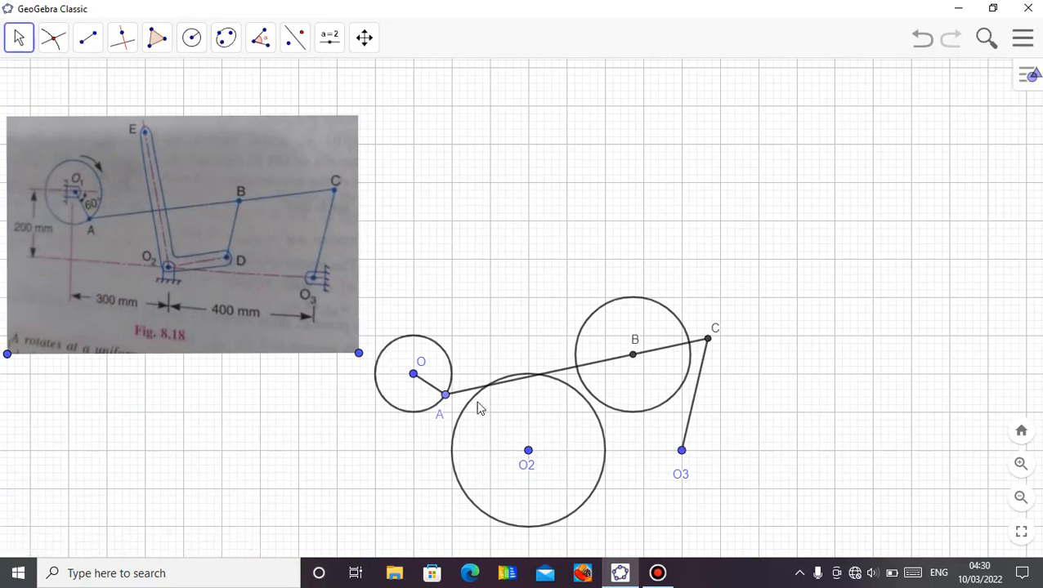
pyautogui.moveTo(448, 403)
pyautogui.mouseDown()
pyautogui.moveTo(414, 427)
pyautogui.moveTo(389, 411)
pyautogui.moveTo(378, 372)
pyautogui.moveTo(448, 361)
pyautogui.moveTo(435, 414)
pyautogui.moveTo(381, 404)
pyautogui.moveTo(434, 350)
pyautogui.moveTo(450, 372)
pyautogui.moveTo(449, 401)
pyautogui.moveTo(387, 401)
pyautogui.moveTo(431, 347)
pyautogui.moveTo(444, 400)
pyautogui.mouseUp()
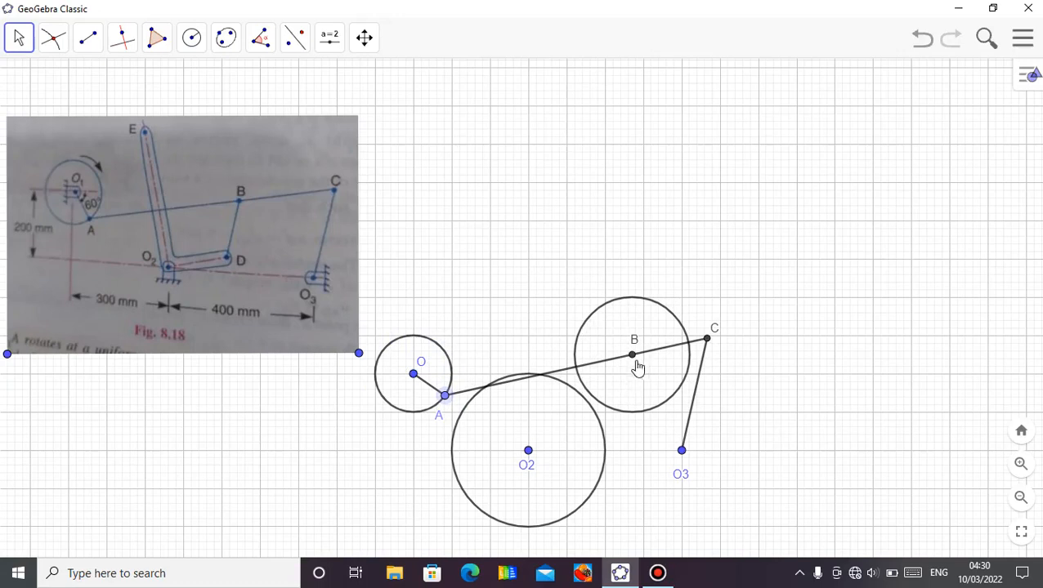
pyautogui.click(608, 309)
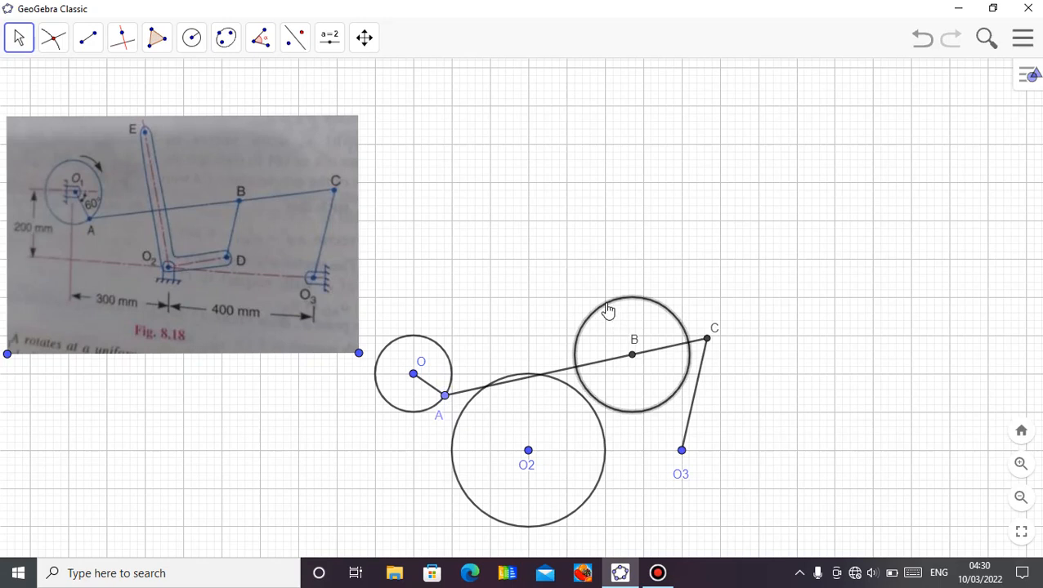
pyautogui.rightClick(608, 309)
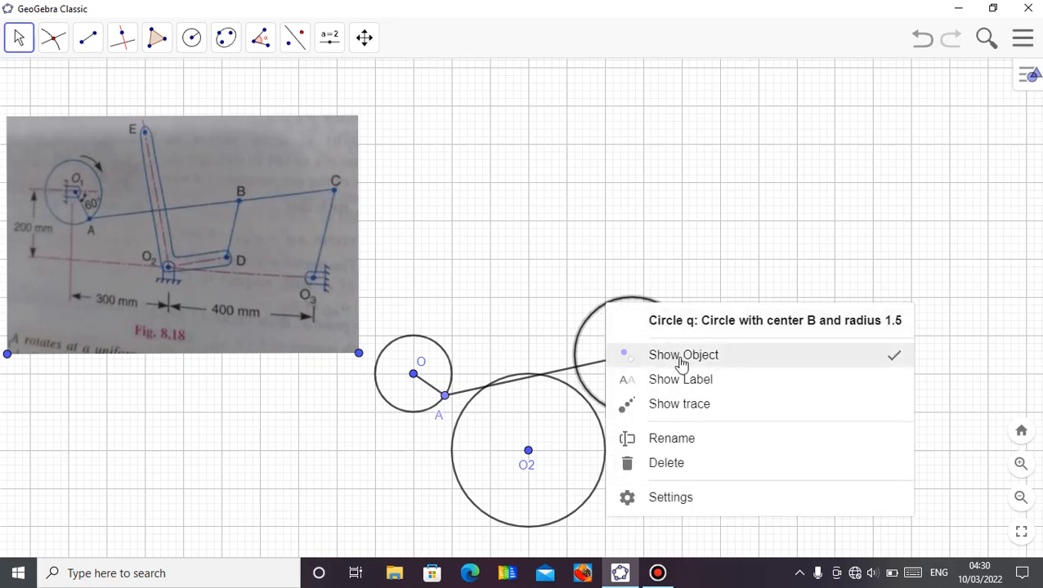
pyautogui.click(862, 267)
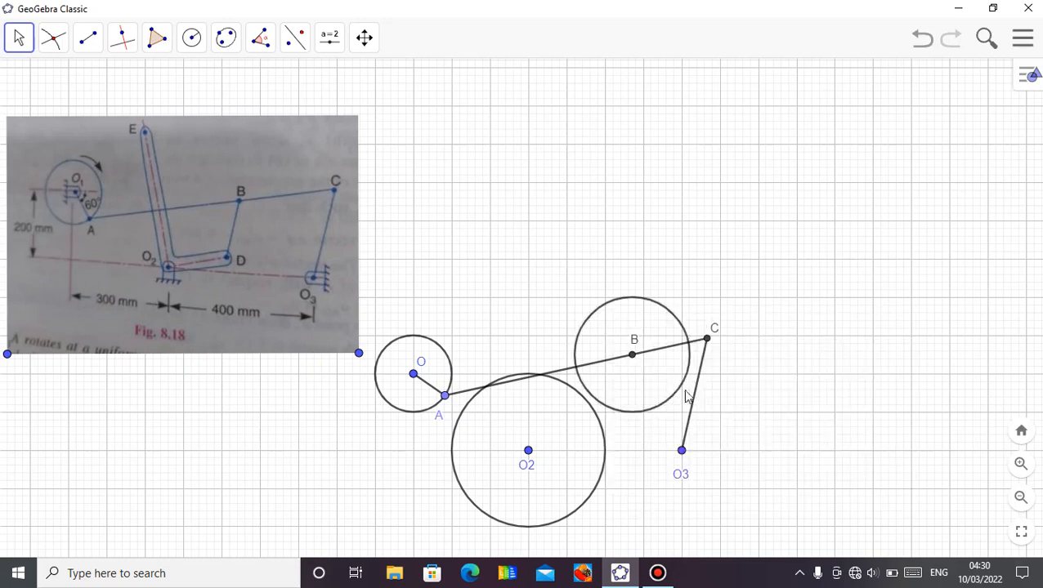
pyautogui.rightClick(603, 481)
pyautogui.press('Escape')
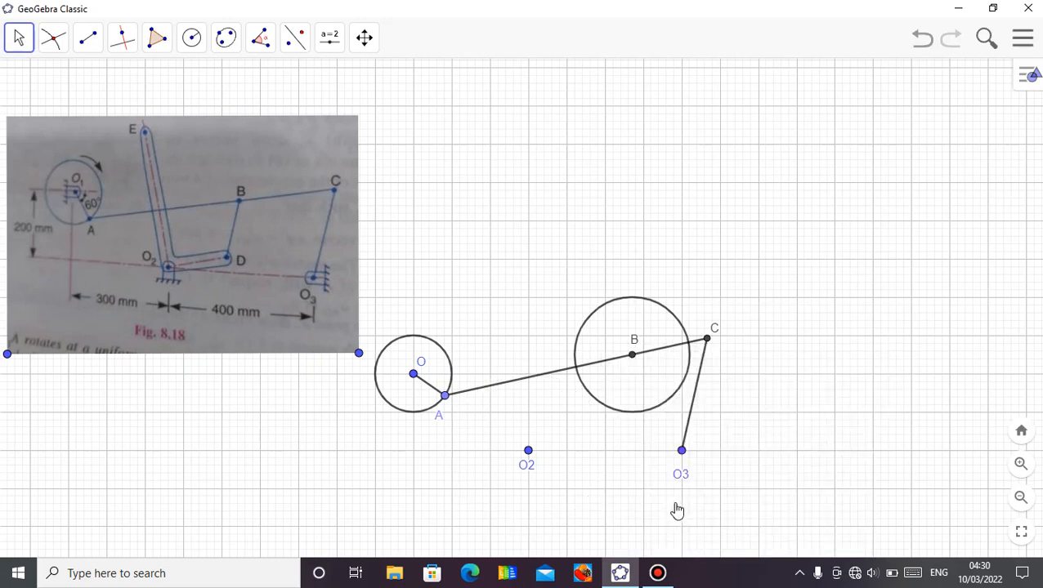
# Draw a circle of radius 2.5 centred on O2 using Circle: Center & Radius
pyautogui.click(194, 40)
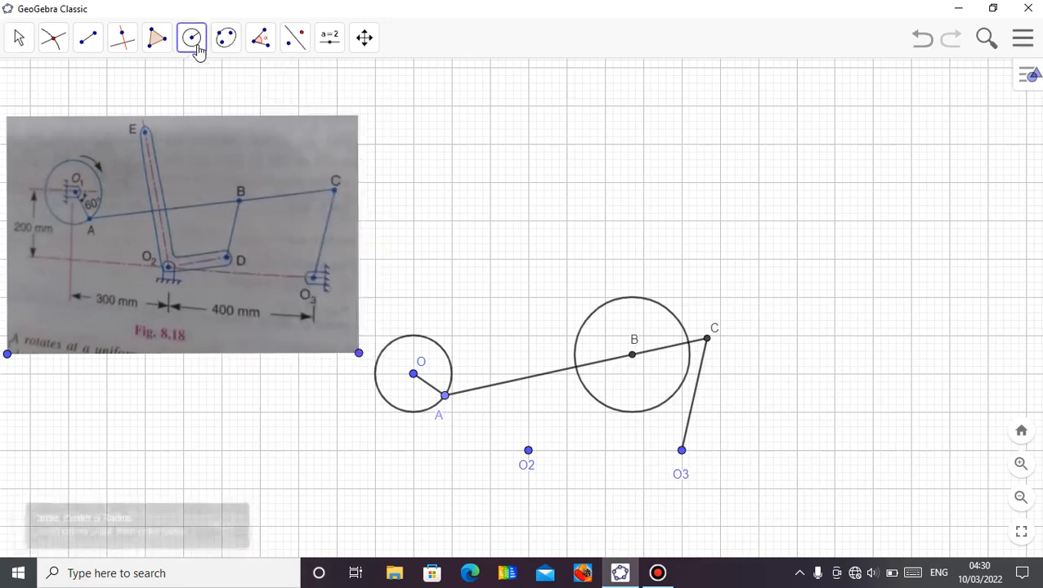
pyautogui.click(529, 452)
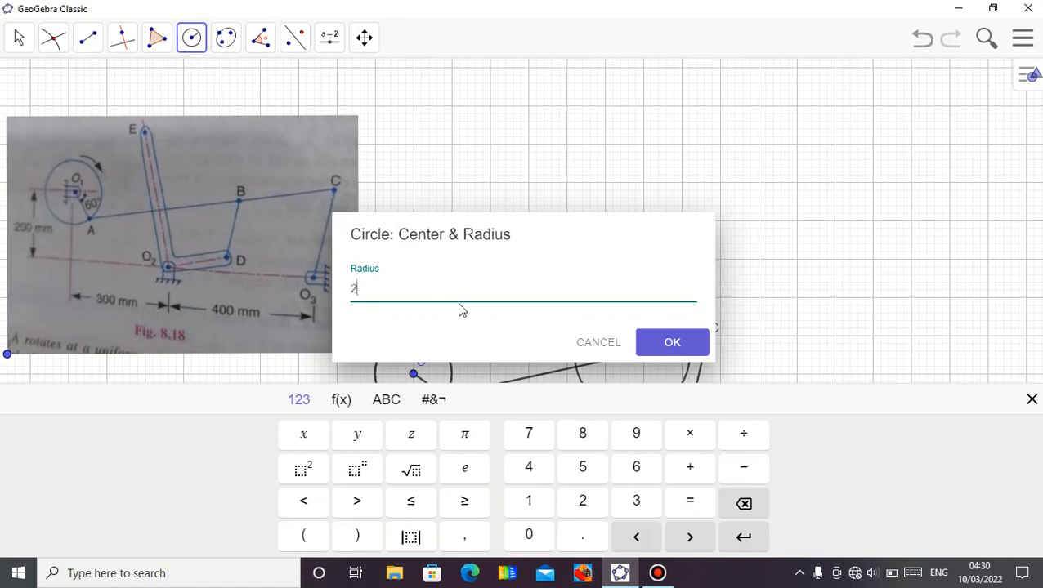
pyautogui.write('5')
pyautogui.click(691, 345)
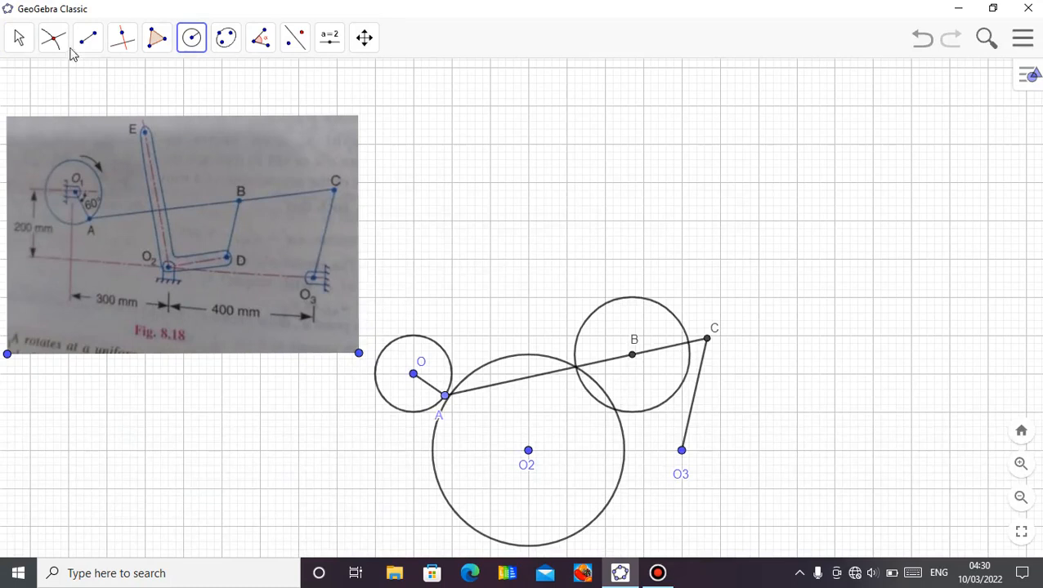
# Swing A to the lower part of its circle and delete the radius 1.5 circle around B
pyautogui.click(20, 46)
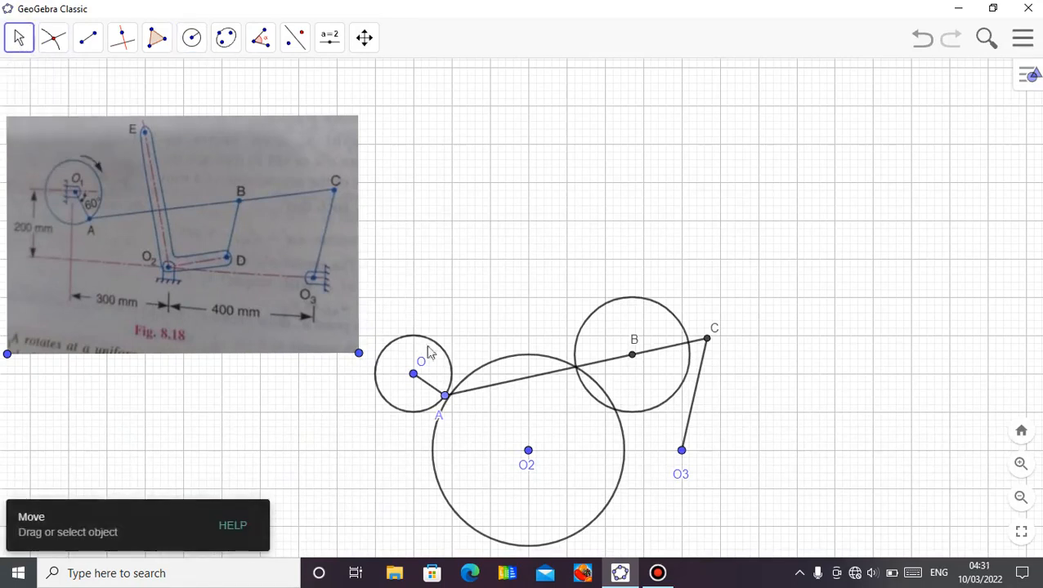
pyautogui.moveTo(446, 400); pyautogui.dragTo(426, 409)
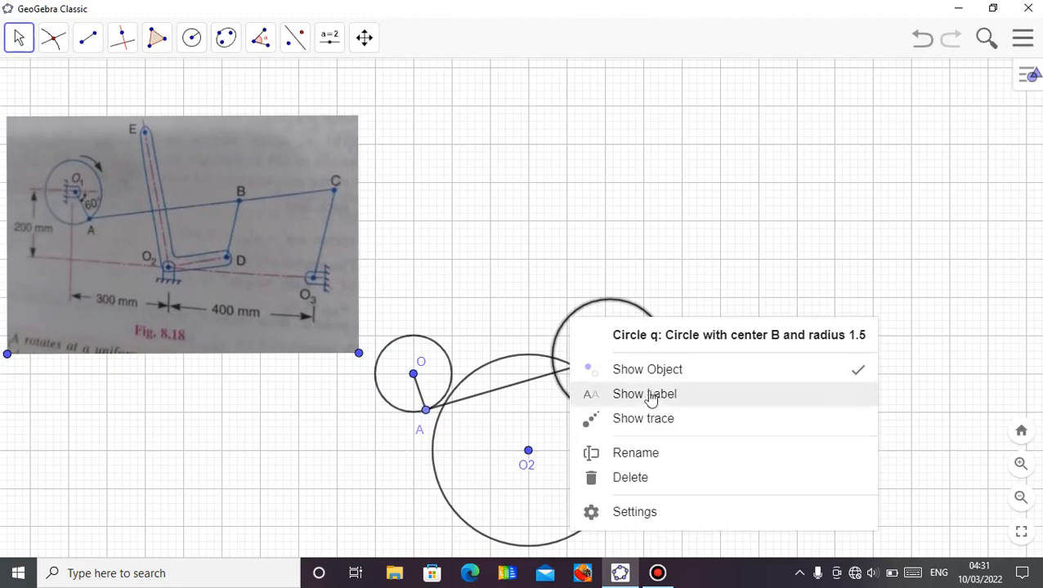
pyautogui.click(671, 478)
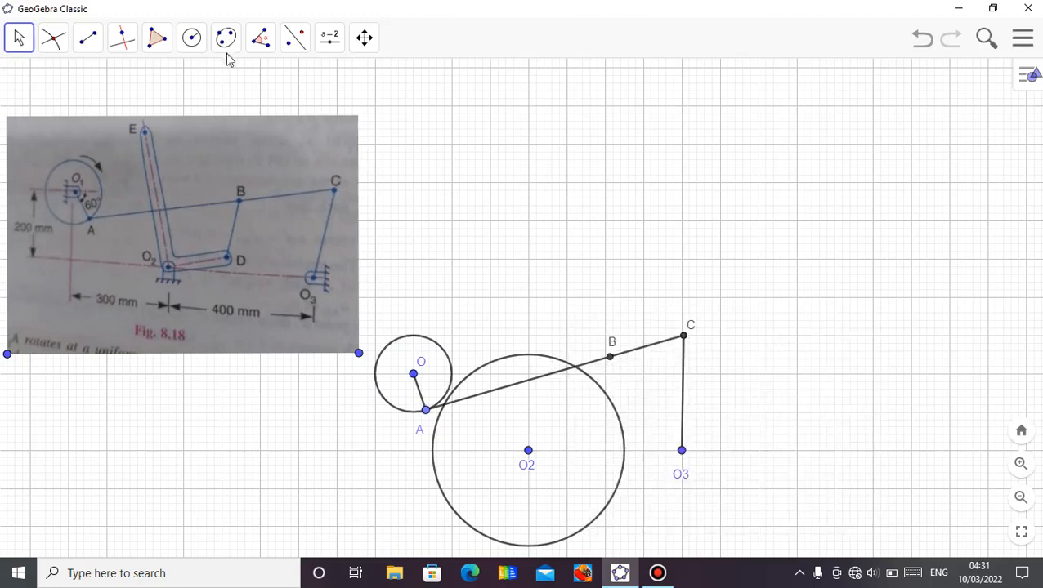
# Draw a circle of radius 1.7 centred on B and swing A along its circle to test the linkage
pyautogui.click(191, 38)
pyautogui.click(212, 112)
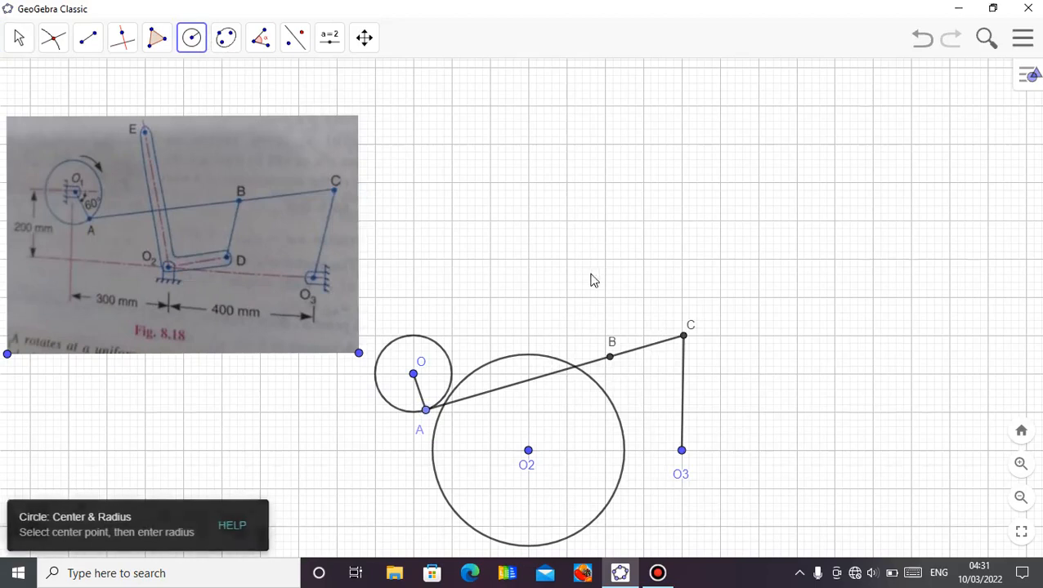
pyautogui.click(611, 360)
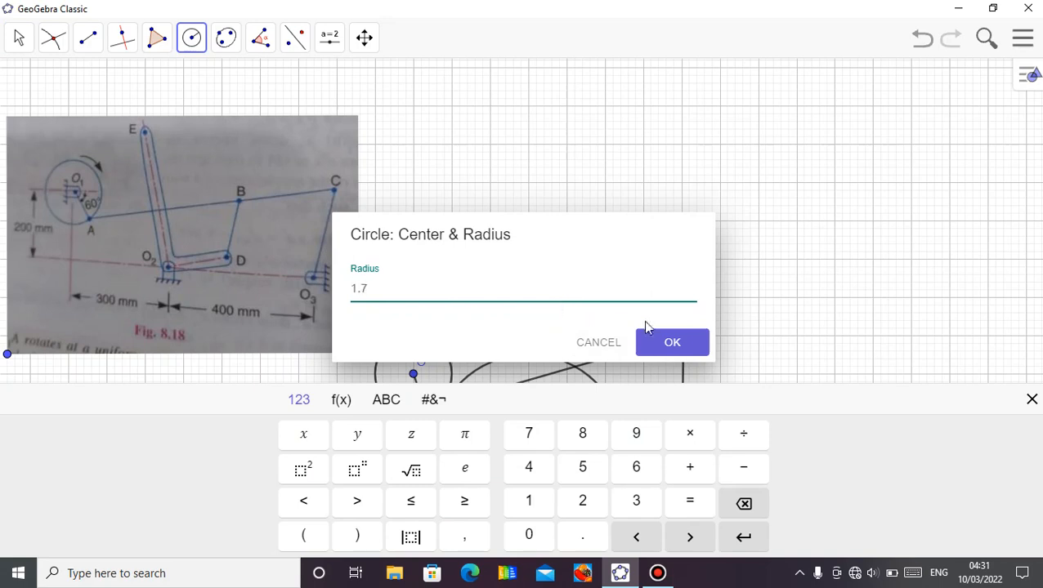
pyautogui.click(679, 343)
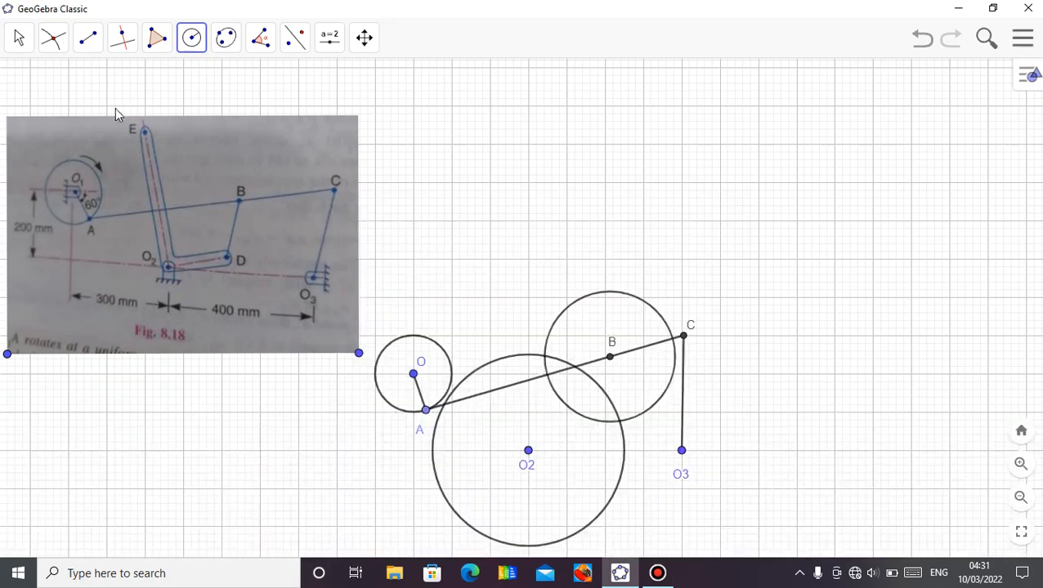
pyautogui.click(17, 39)
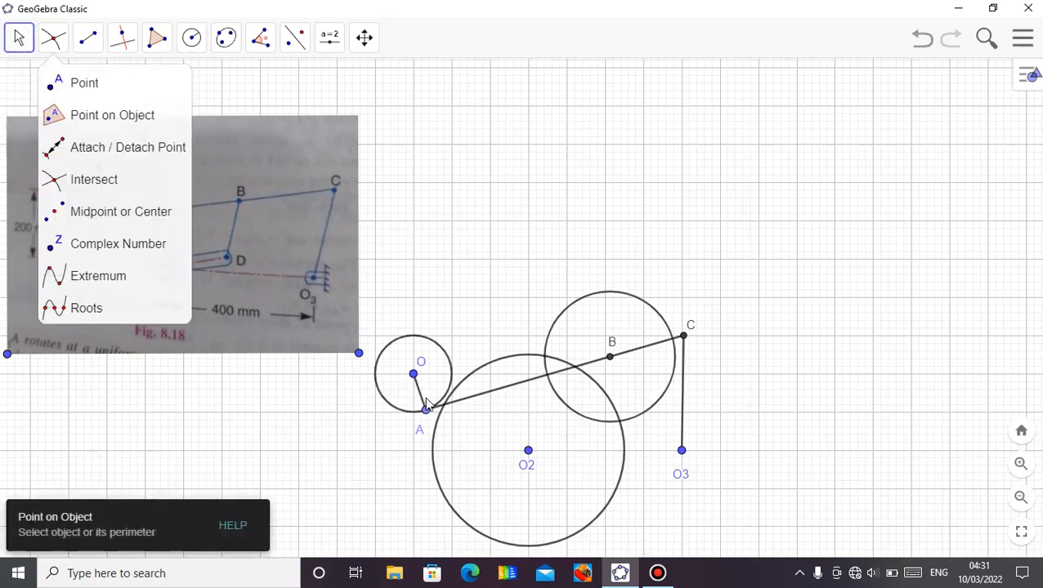
pyautogui.moveTo(427, 415)
pyautogui.mouseDown()
pyautogui.moveTo(382, 381)
pyautogui.moveTo(421, 354)
pyautogui.moveTo(449, 372)
pyautogui.moveTo(451, 409)
pyautogui.moveTo(390, 402)
pyautogui.moveTo(433, 356)
pyautogui.moveTo(442, 372)
pyautogui.moveTo(426, 409)
pyautogui.mouseUp()
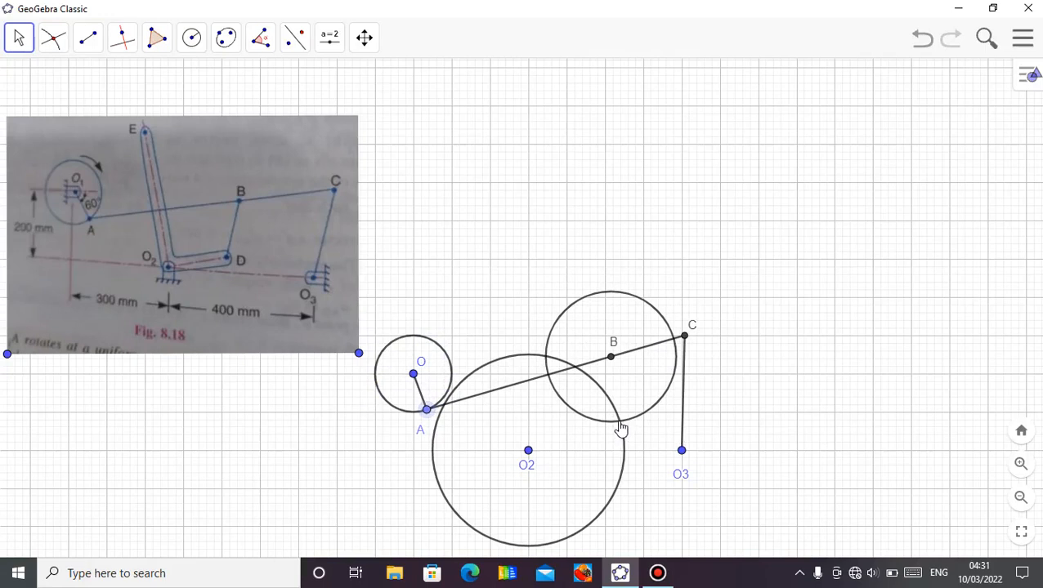
# Mark the intersections of the circles around O2 and B using Intersect, and hide the upper intersection point
pyautogui.click(52, 41)
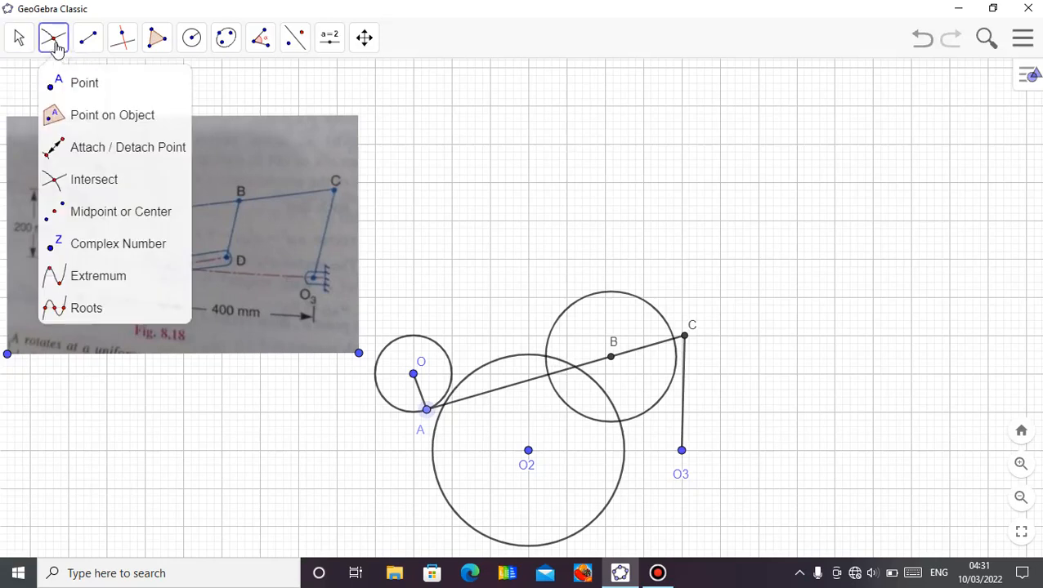
pyautogui.click(86, 179)
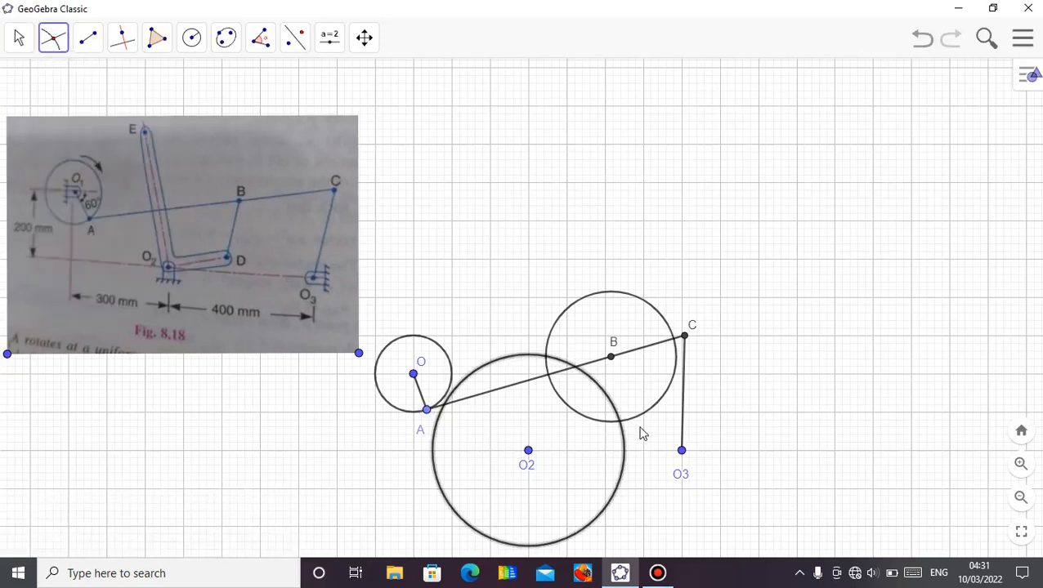
pyautogui.click(642, 424)
pyautogui.click(19, 38)
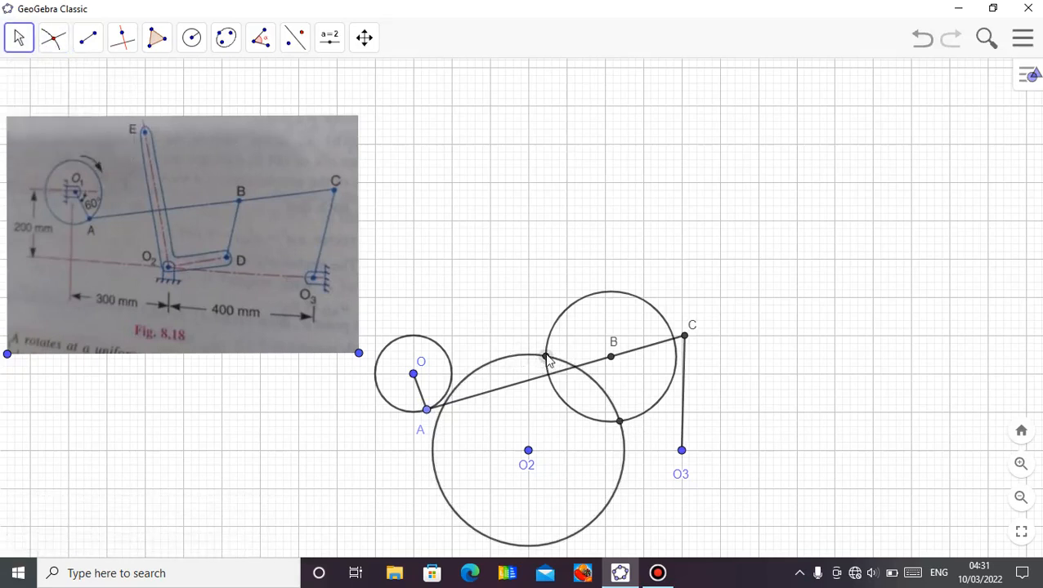
pyautogui.rightClick(546, 358)
pyautogui.click(612, 397)
# Hide the radius 2.5 circle around O2 and the radius 1.7 circle around B
pyautogui.rightClick(611, 406)
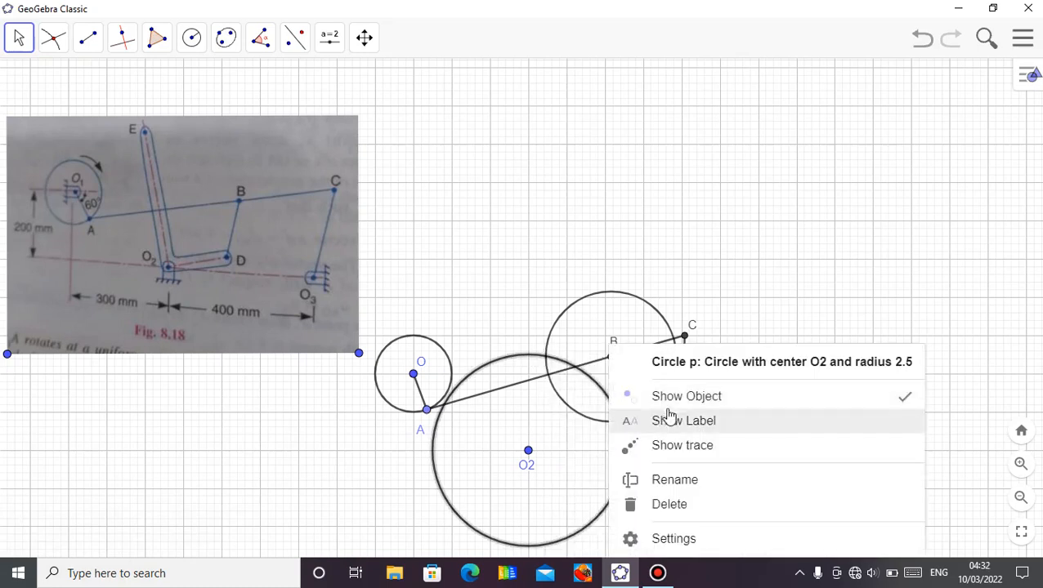
pyautogui.click(669, 400)
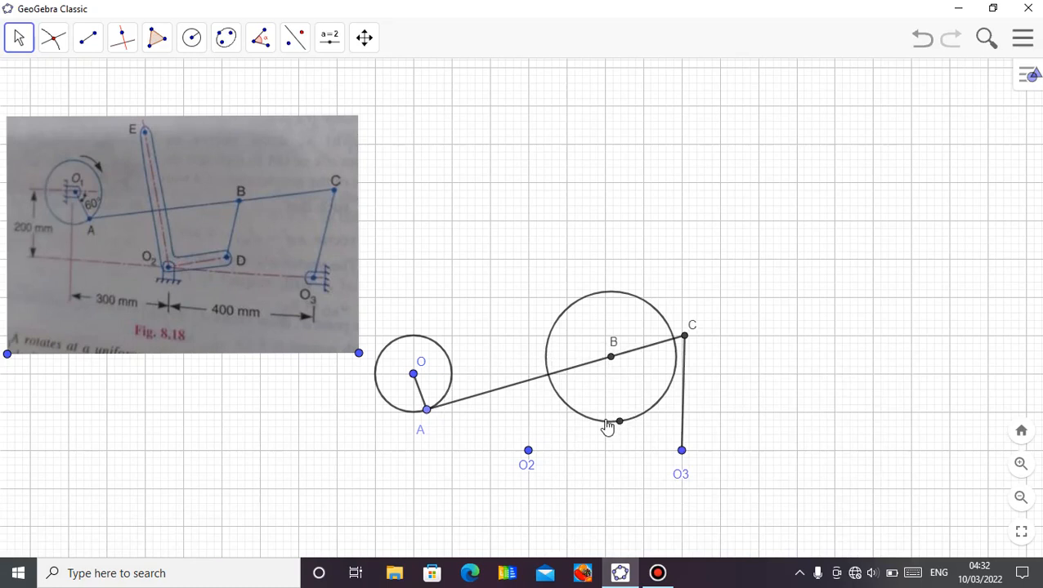
pyautogui.rightClick(606, 424)
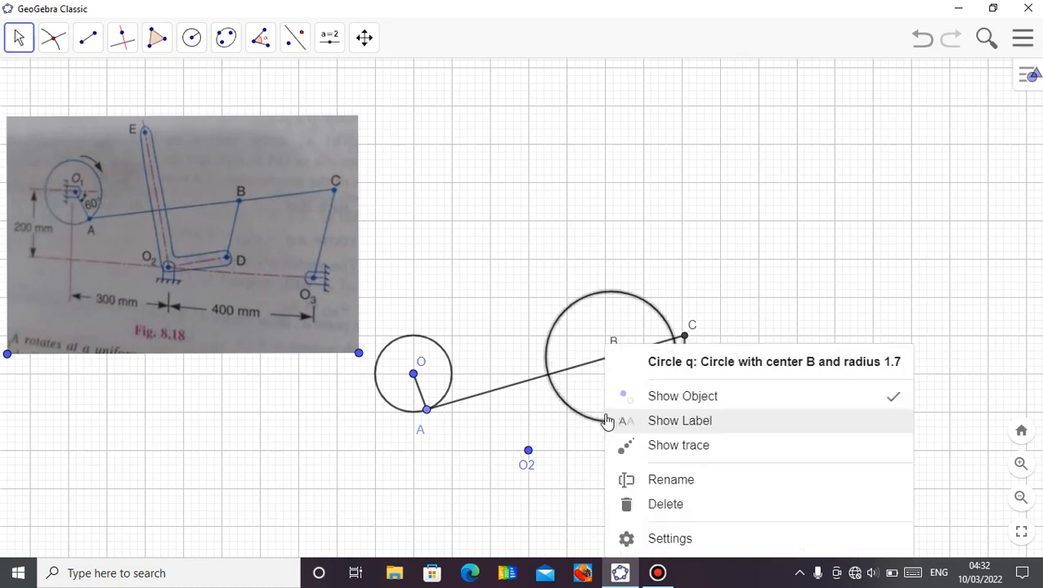
pyautogui.click(668, 398)
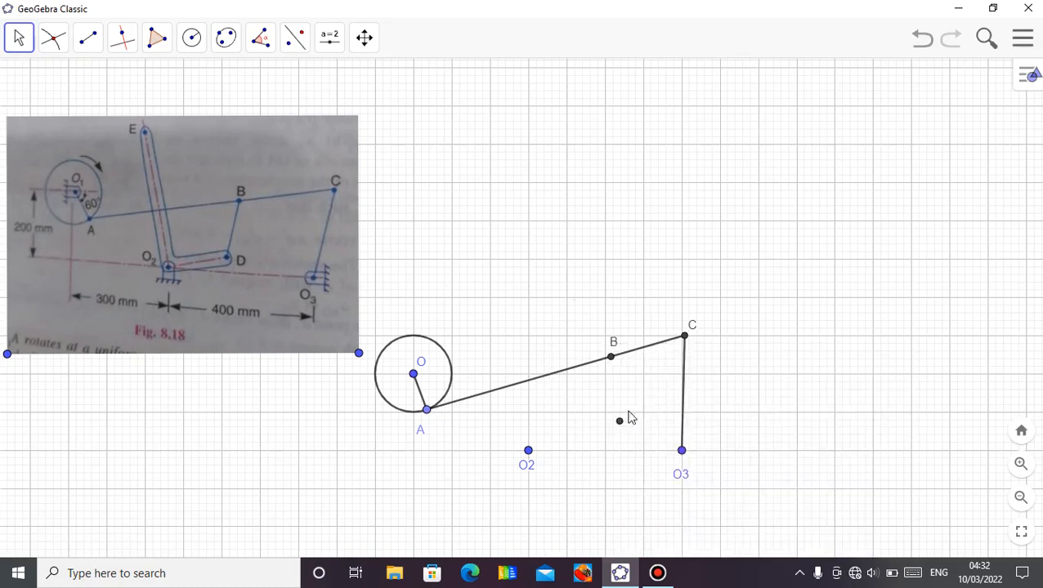
# Draw a segment from O2 to the unlabelled intersection point below B
pyautogui.click(85, 39)
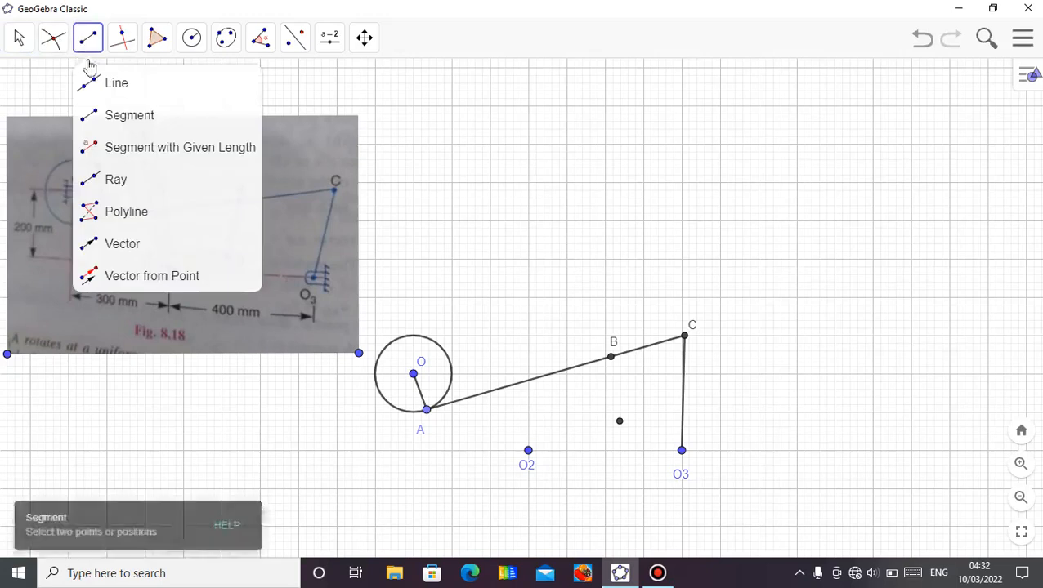
pyautogui.click(114, 118)
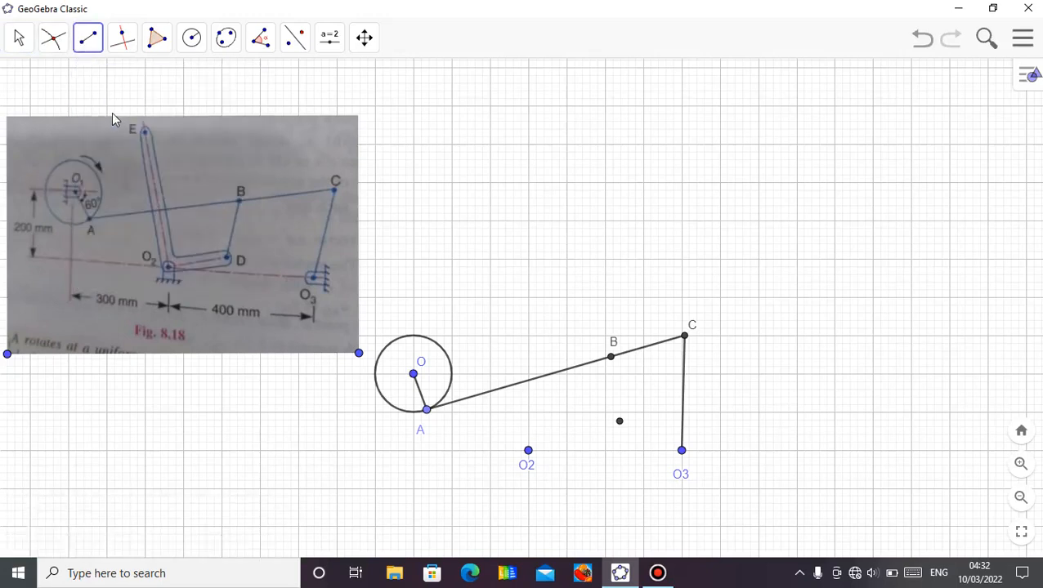
pyautogui.click(528, 452)
pyautogui.click(619, 422)
pyautogui.click(19, 38)
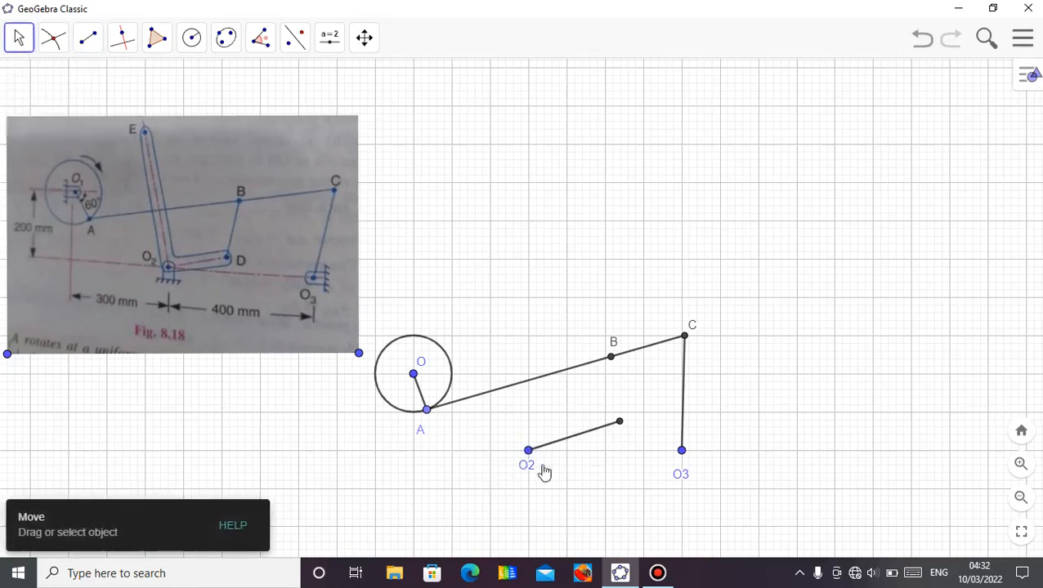
# Rename the free end point of the new link from O2 as D
pyautogui.rightClick(621, 424)
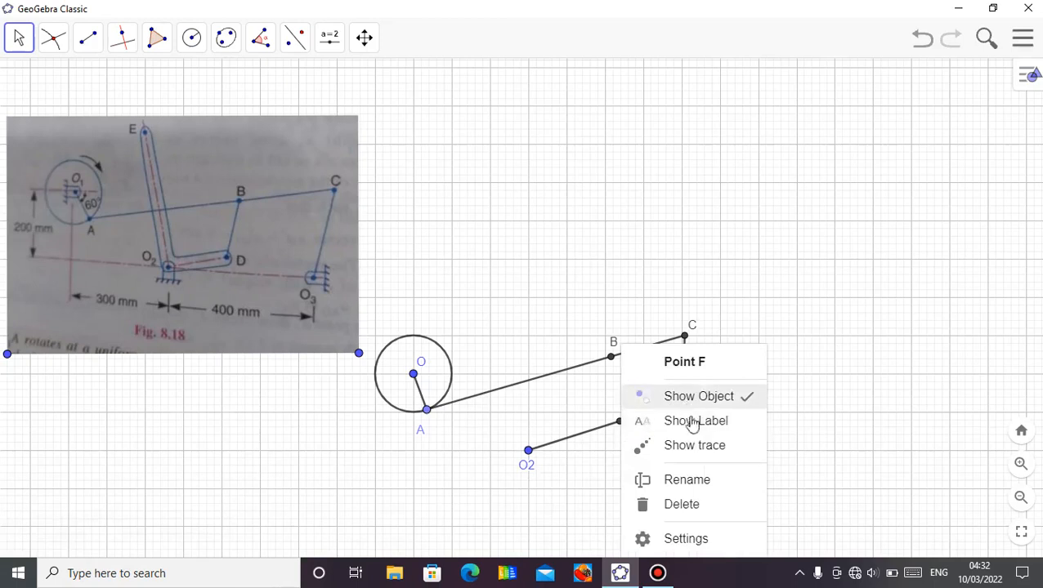
pyautogui.click(686, 489)
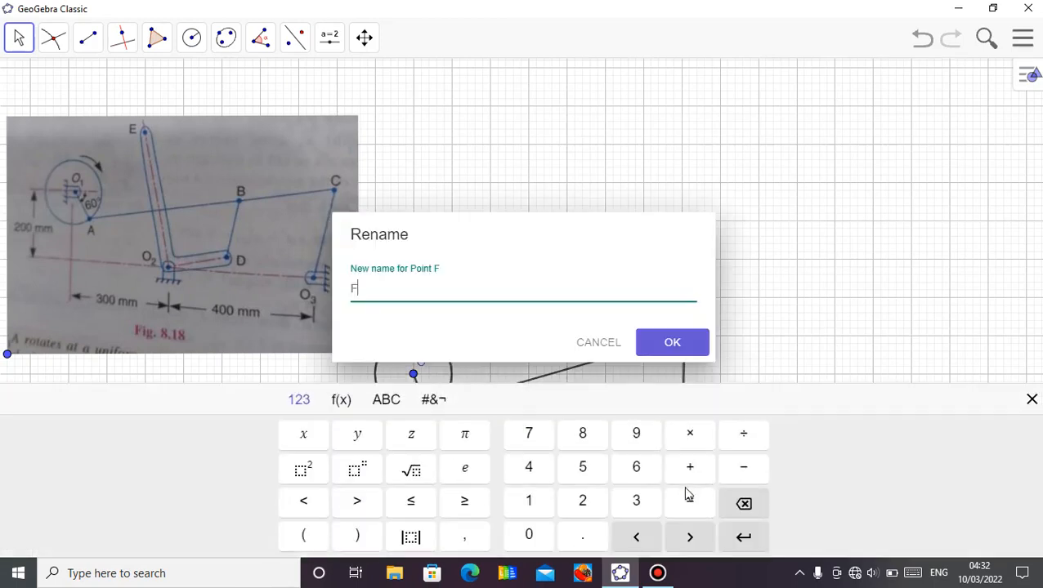
pyautogui.write('D')
pyautogui.click(672, 342)
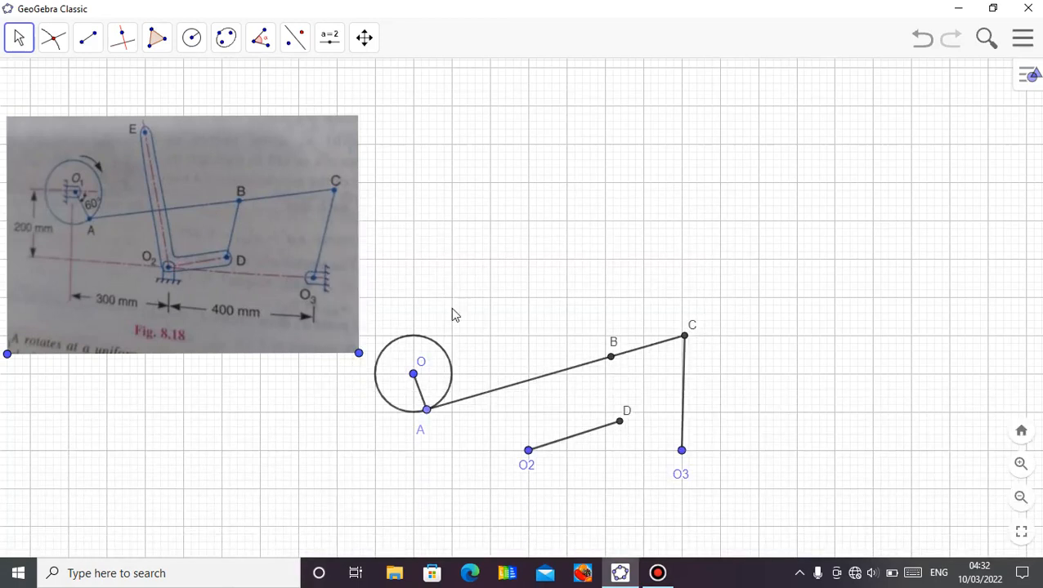
# Connect points B and D with a segment
pyautogui.click(87, 39)
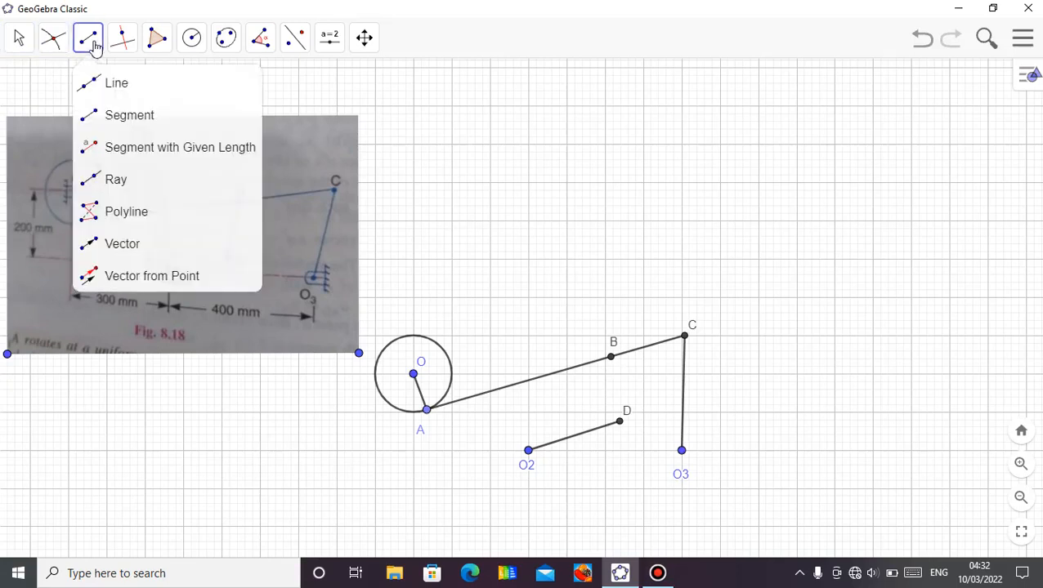
pyautogui.click(112, 121)
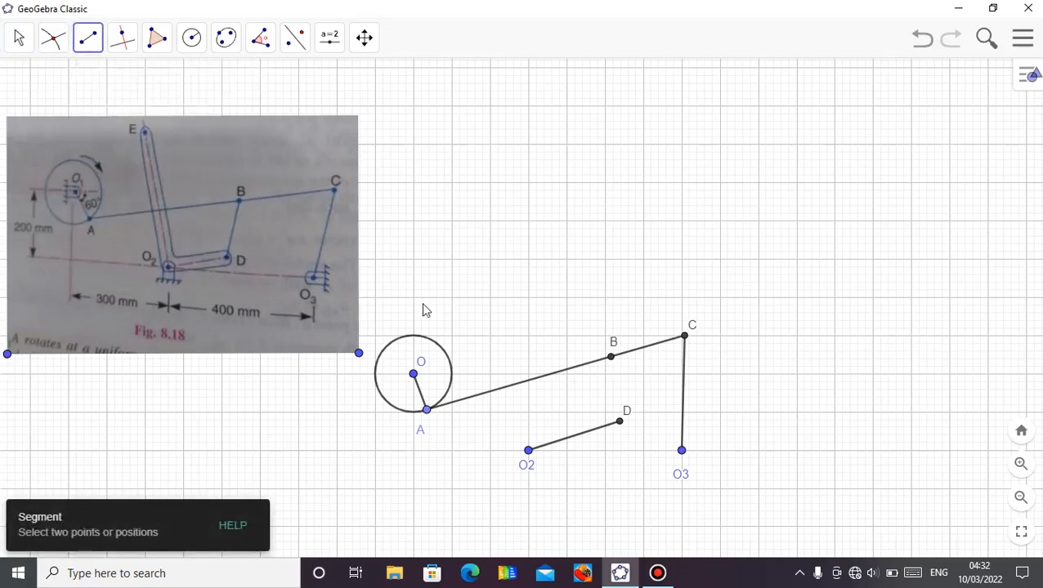
pyautogui.click(613, 361)
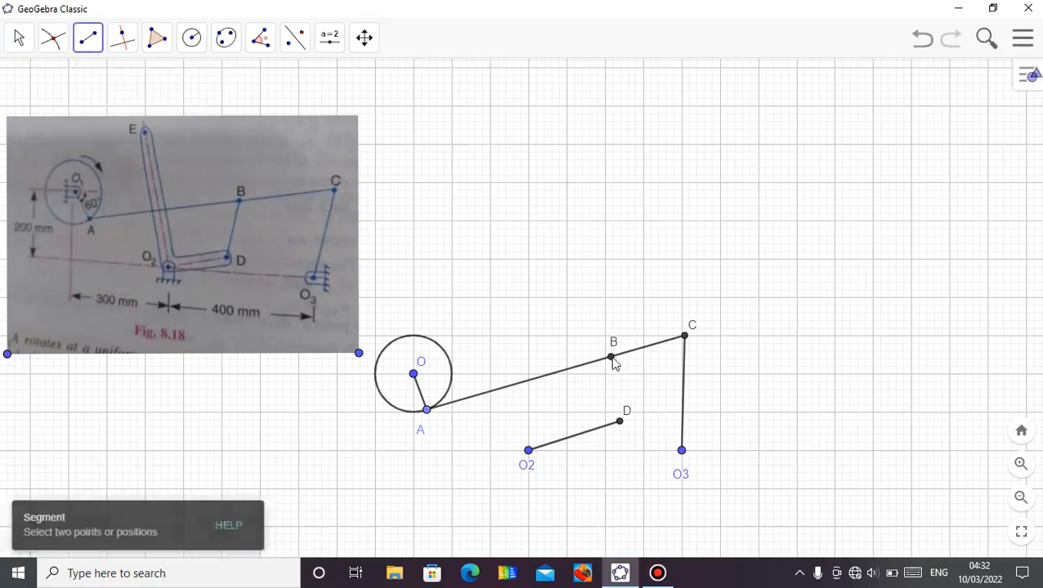
pyautogui.click(619, 423)
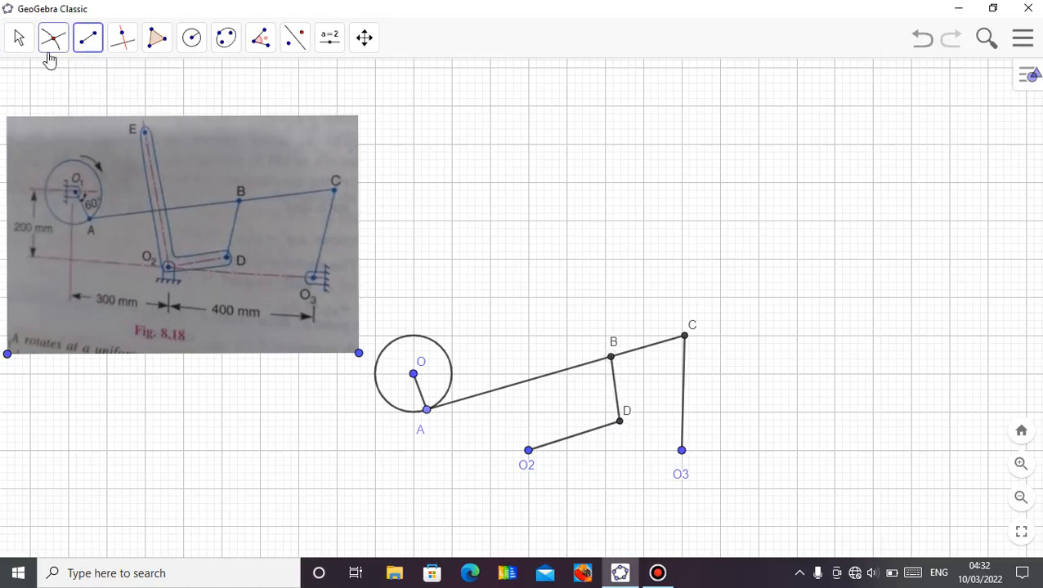
# Swing A along its circle to test the linkage, leaving it on the circle's lower right
pyautogui.click(19, 39)
pyautogui.click(41, 82)
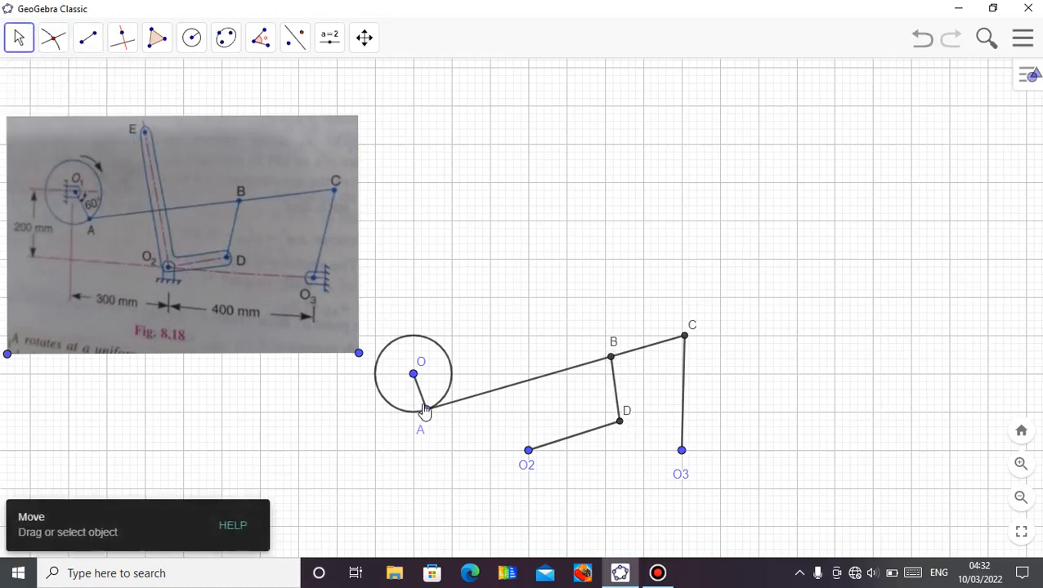
pyautogui.moveTo(425, 418); pyautogui.dragTo(439, 401)
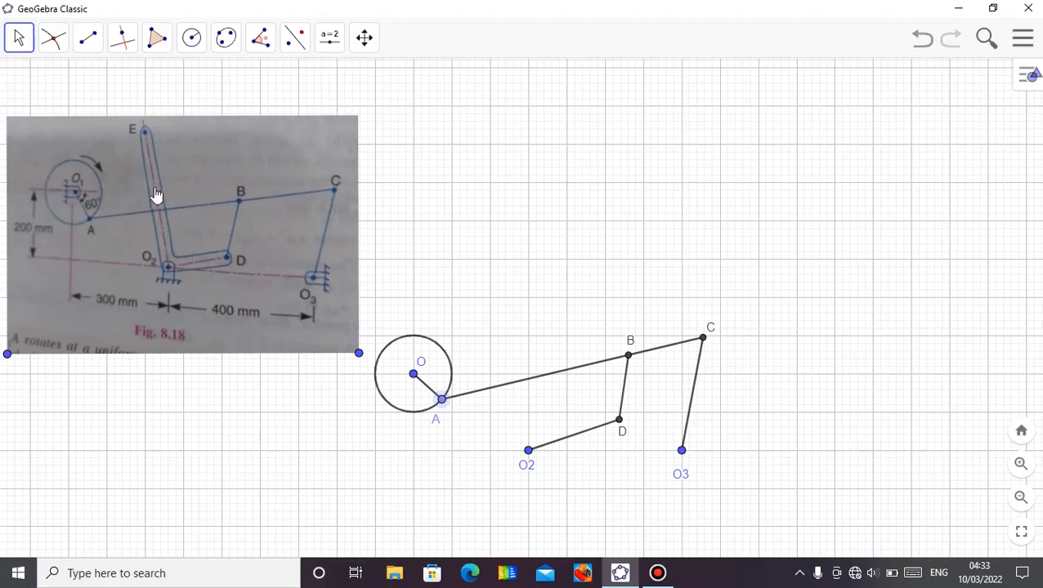
# Construct a perpendicular line to segment O2D through point O2
pyautogui.click(124, 45)
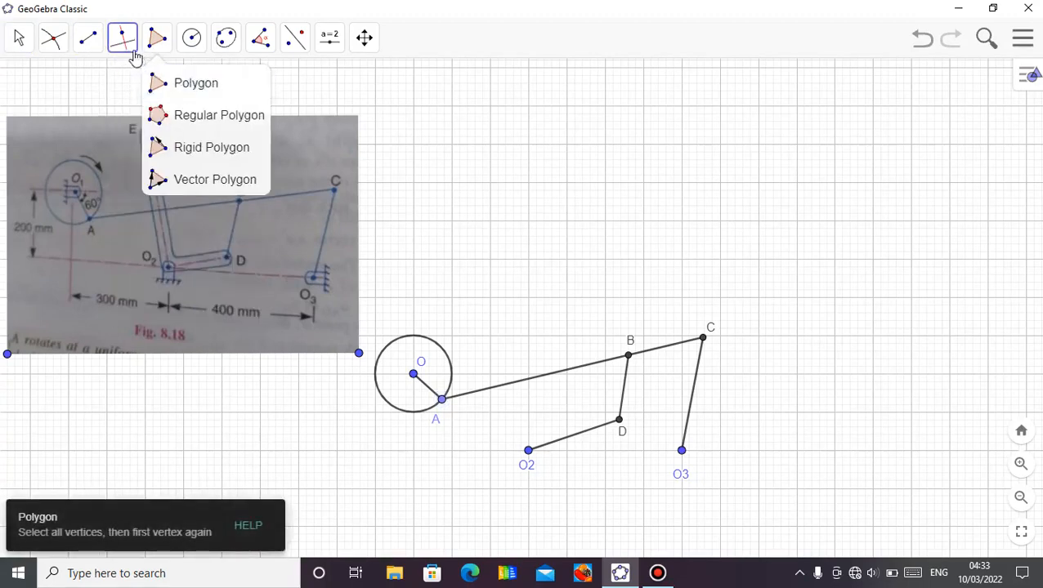
pyautogui.click(133, 53)
pyautogui.click(149, 97)
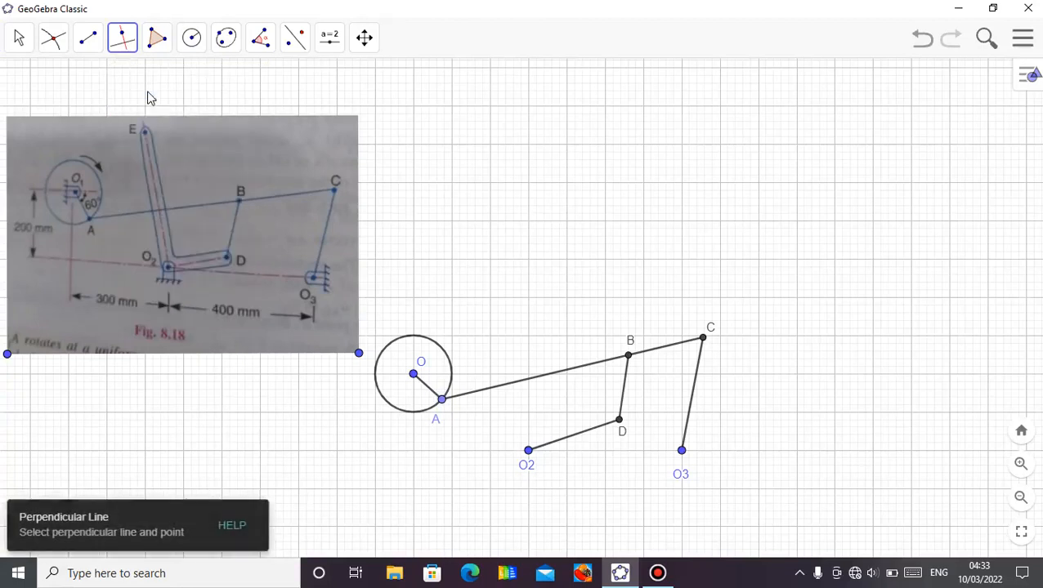
pyautogui.click(566, 445)
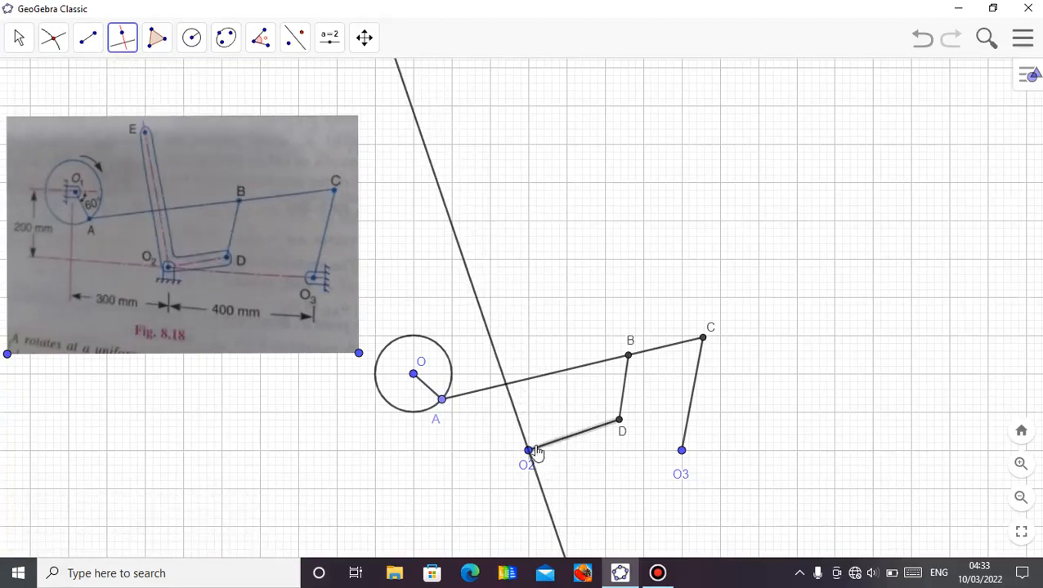
pyautogui.click(529, 452)
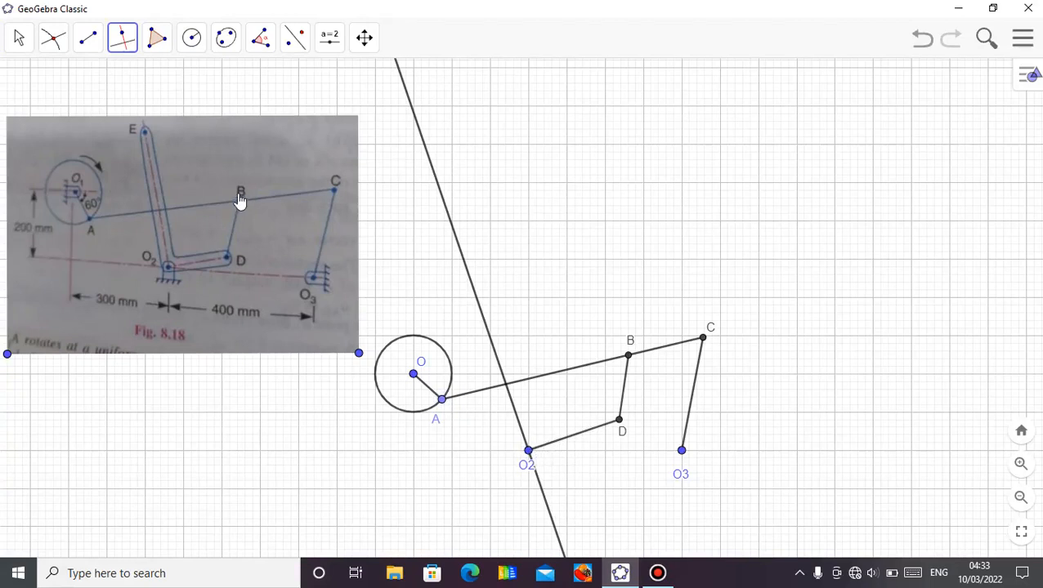
pyautogui.click(18, 40)
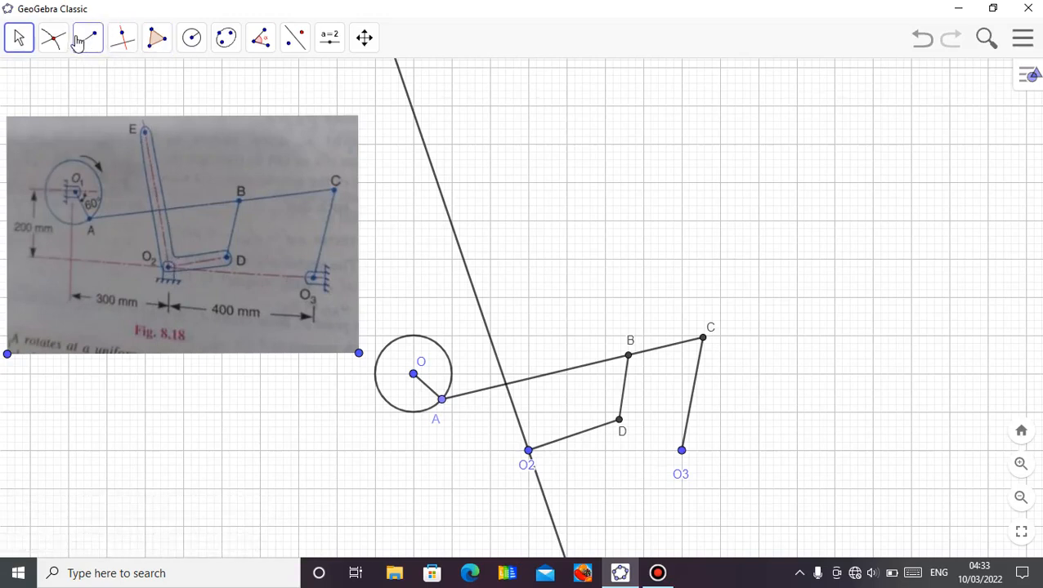
# Draw a circle of radius 6 centred on O2 using Circle: Center & Radius
pyautogui.click(190, 40)
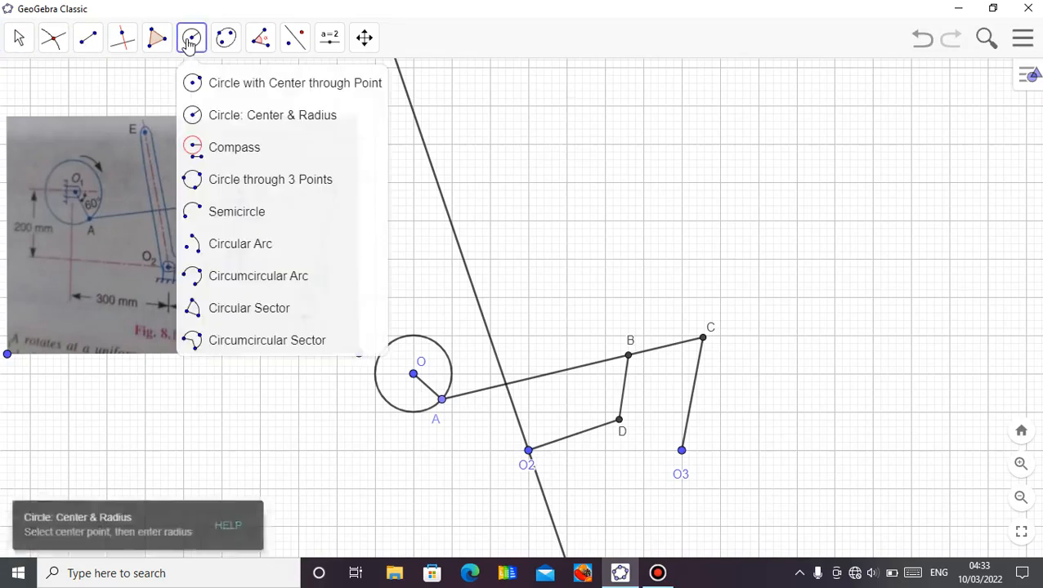
pyautogui.click(228, 114)
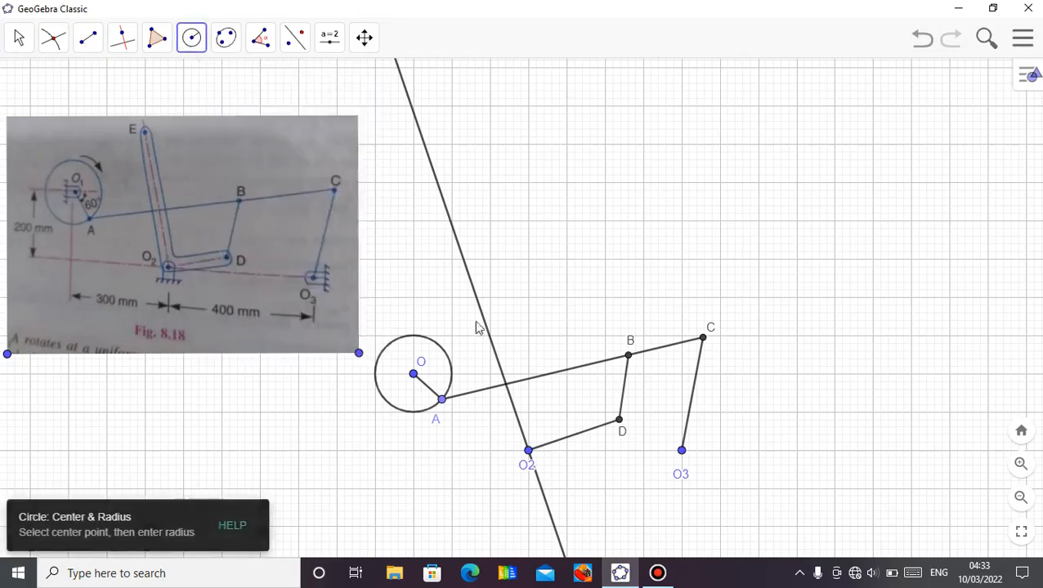
pyautogui.click(528, 451)
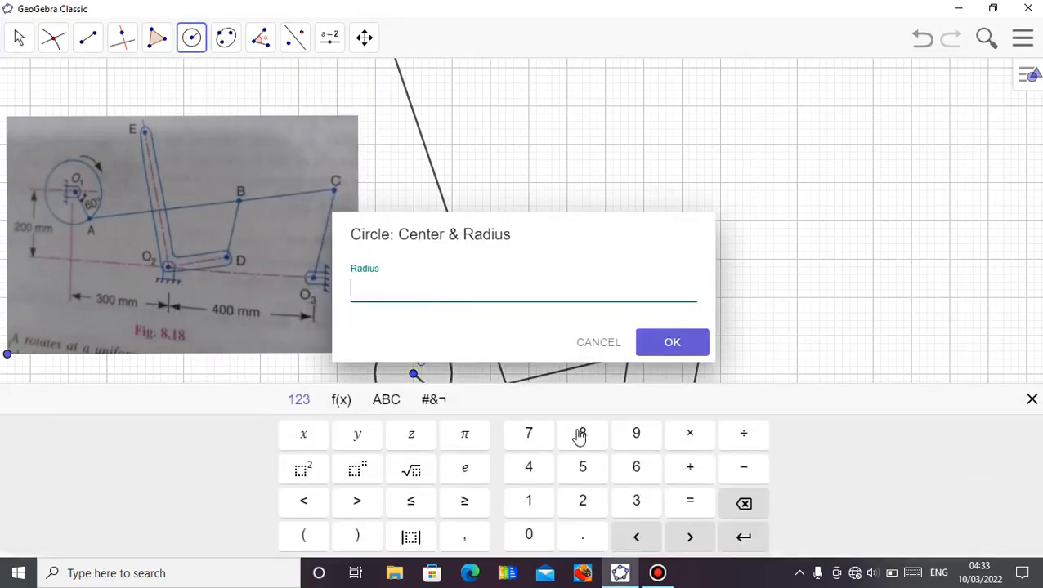
pyautogui.click(623, 464)
pyautogui.click(670, 348)
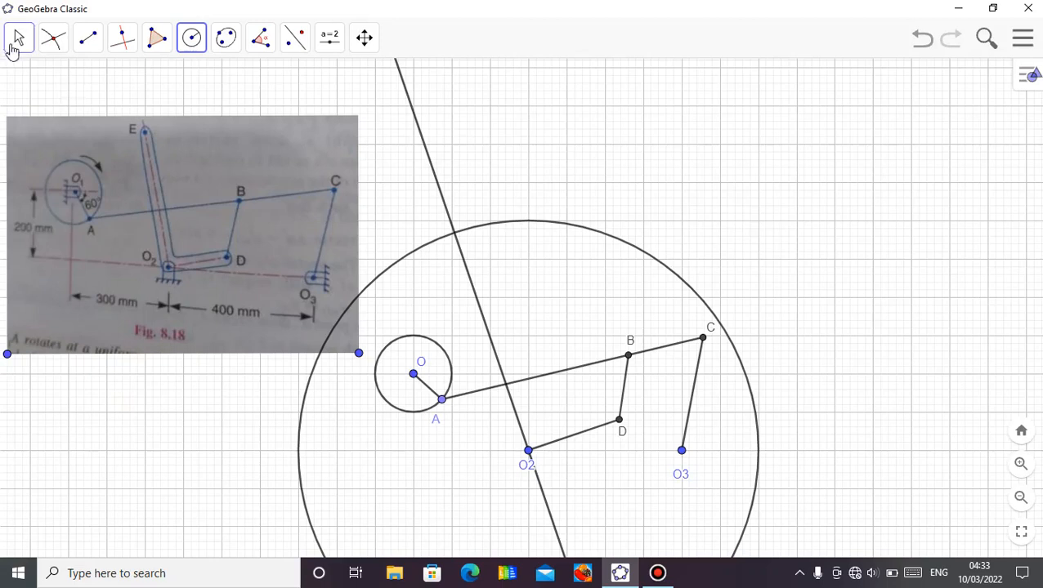
# Mark the intersections of the perpendicular line through O2 with the radius 6 circle using Intersect
pyautogui.click(52, 39)
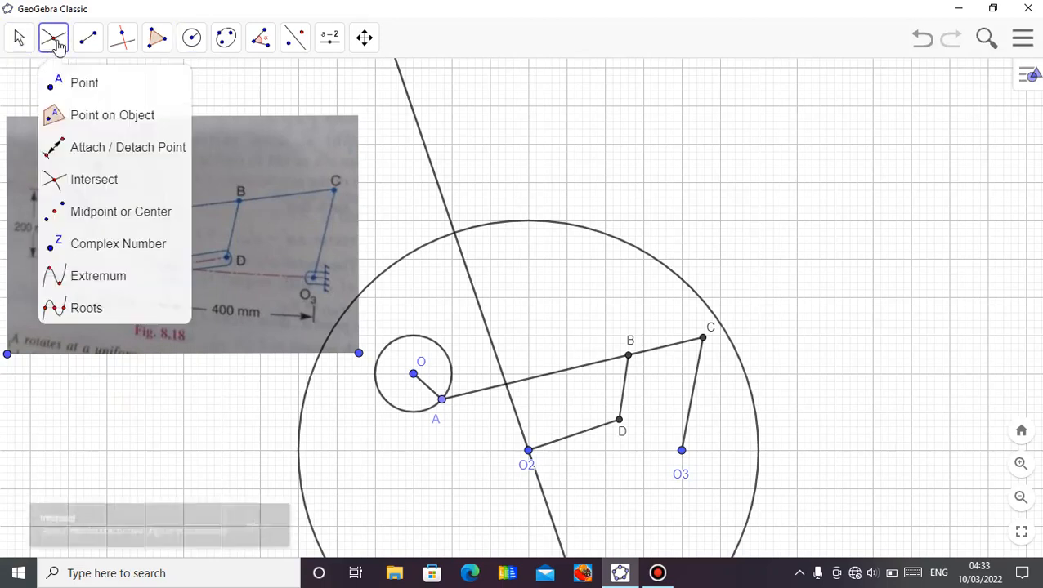
pyautogui.click(82, 183)
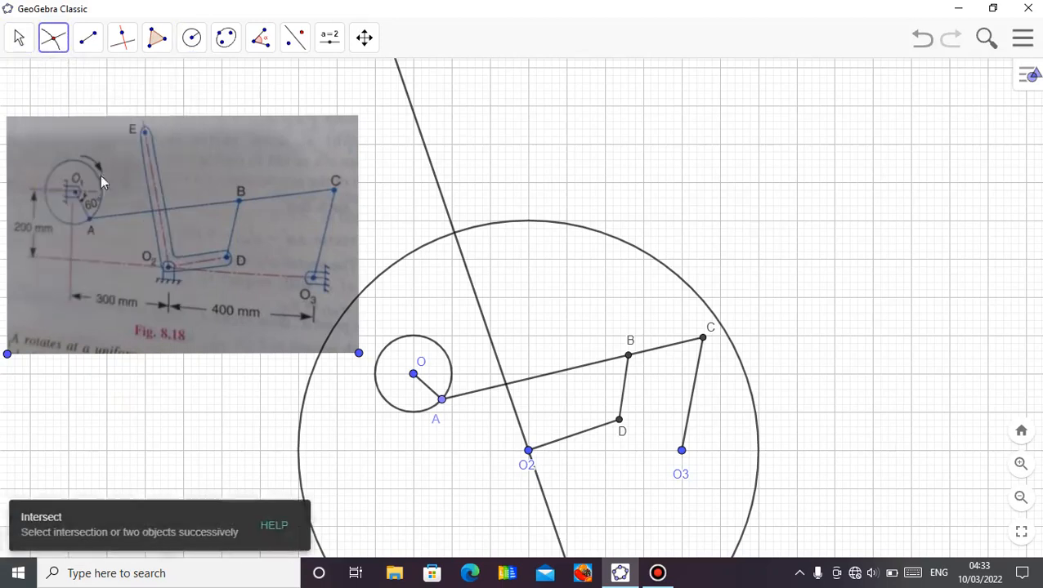
pyautogui.click(462, 263)
pyautogui.click(435, 254)
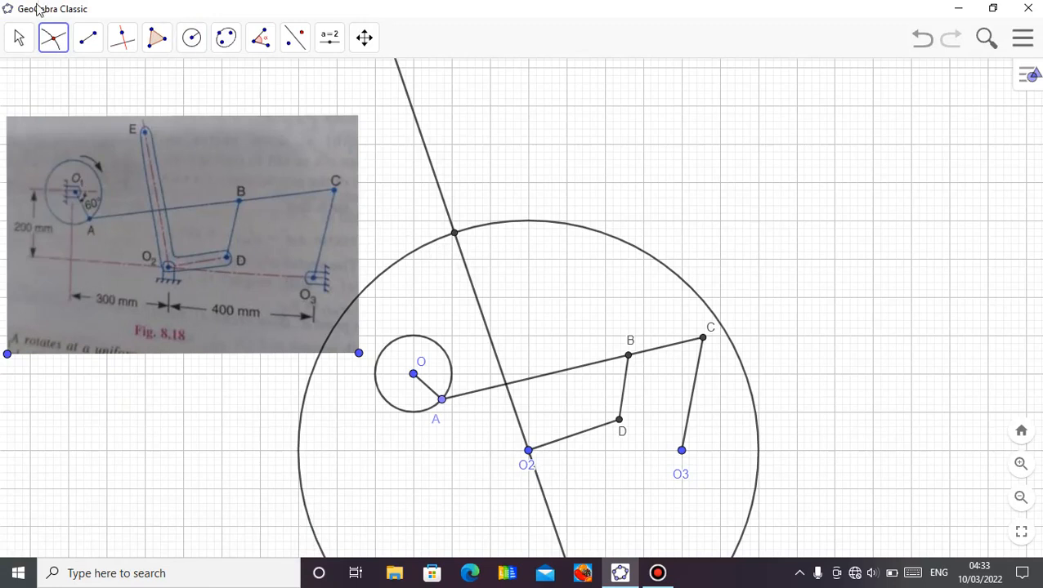
pyautogui.click(21, 39)
pyautogui.click(21, 40)
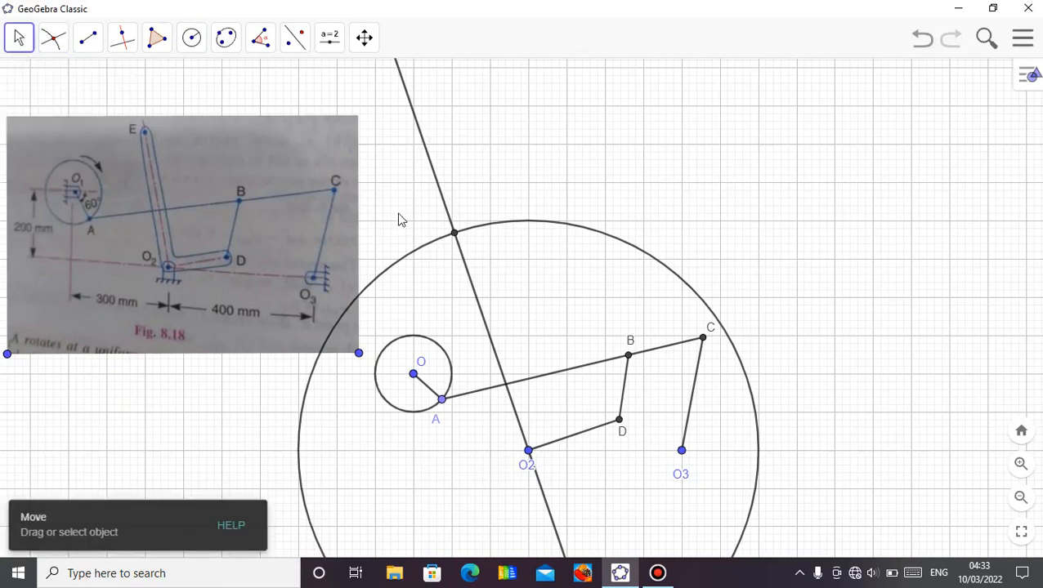
# Hide the perpendicular line through O2 and the radius 6 circle around O2
pyautogui.rightClick(445, 211)
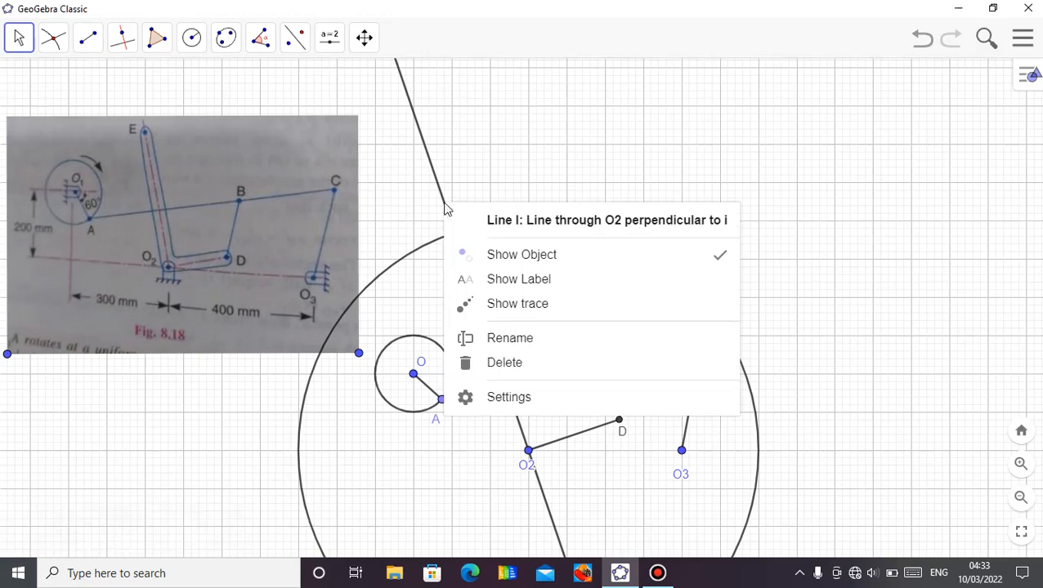
pyautogui.click(513, 263)
pyautogui.rightClick(486, 234)
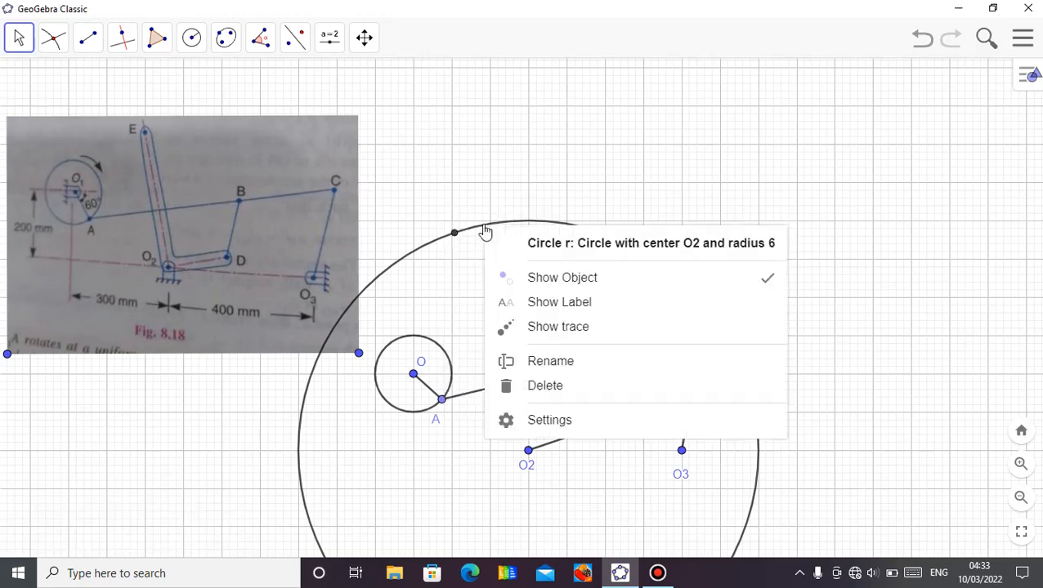
pyautogui.click(549, 278)
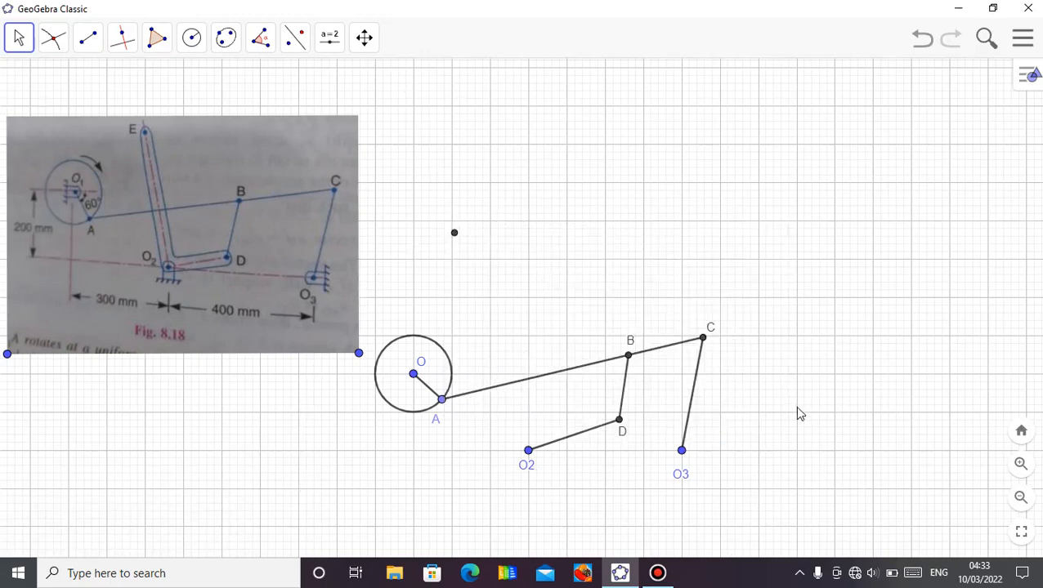
# Hide the lower intersection point of the perpendicular line and the radius 6 circle
pyautogui.moveTo(795, 420); pyautogui.dragTo(767, 256)
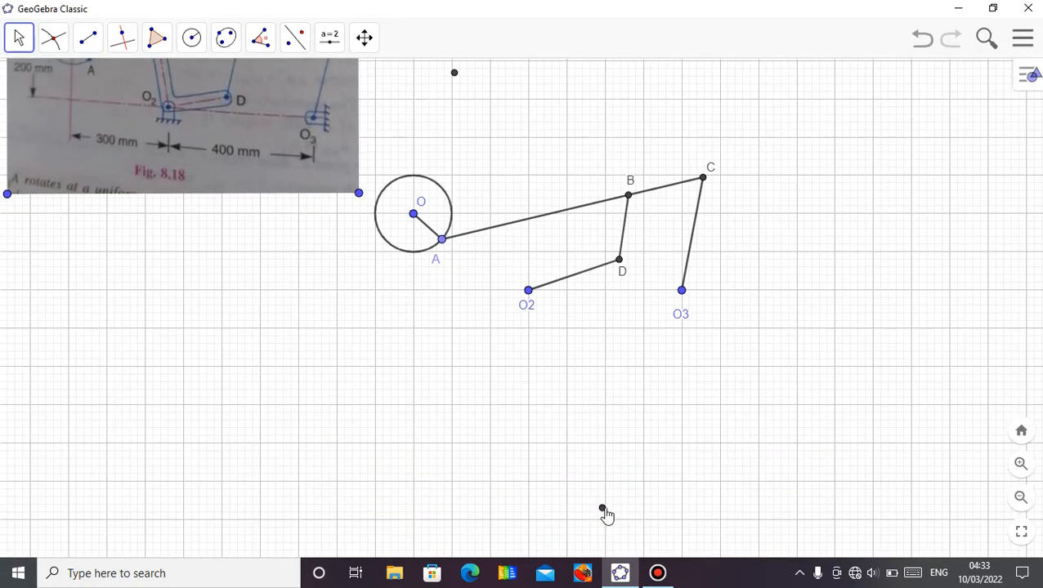
pyautogui.rightClick(602, 509)
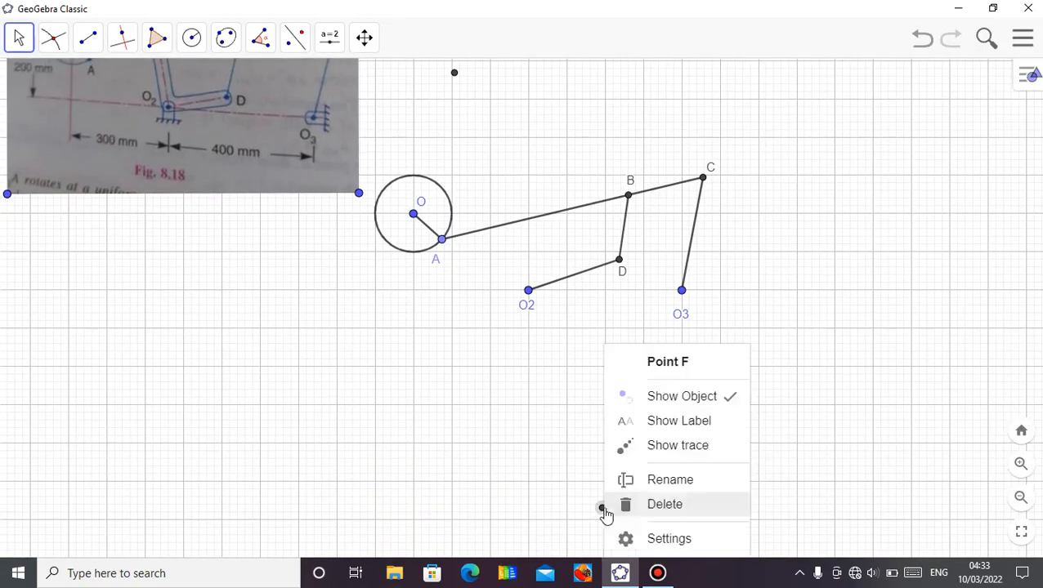
pyautogui.click(675, 397)
# Rename the remaining upper intersection point as E
pyautogui.moveTo(785, 269); pyautogui.dragTo(777, 388)
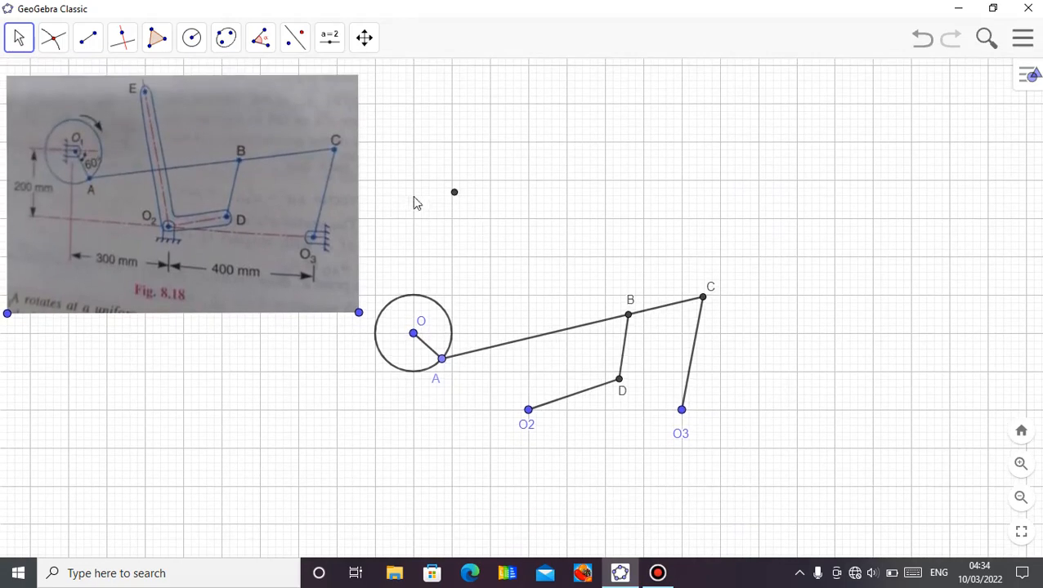
pyautogui.moveTo(561, 184); pyautogui.dragTo(561, 204)
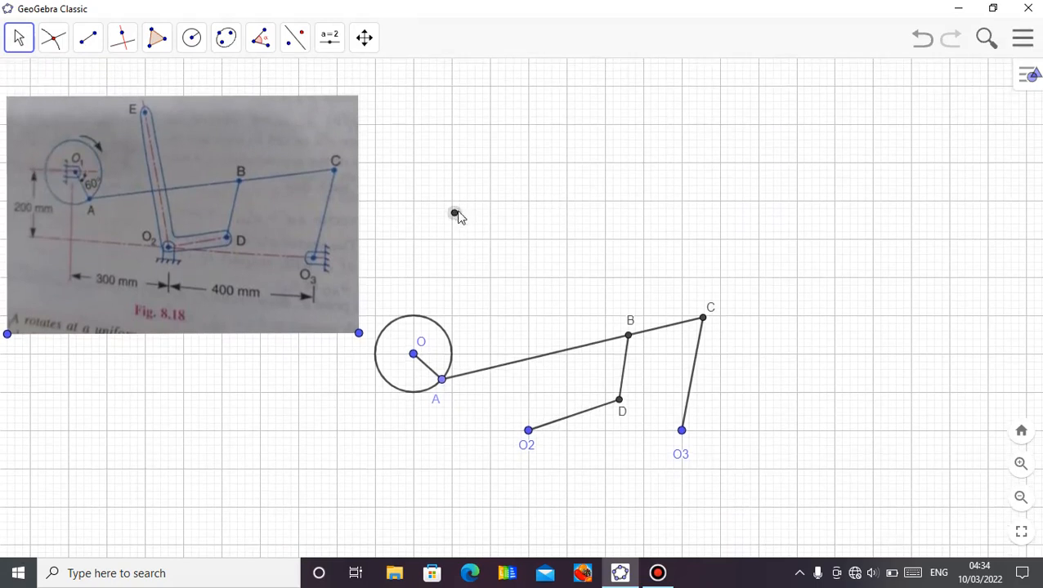
pyautogui.rightClick(454, 213)
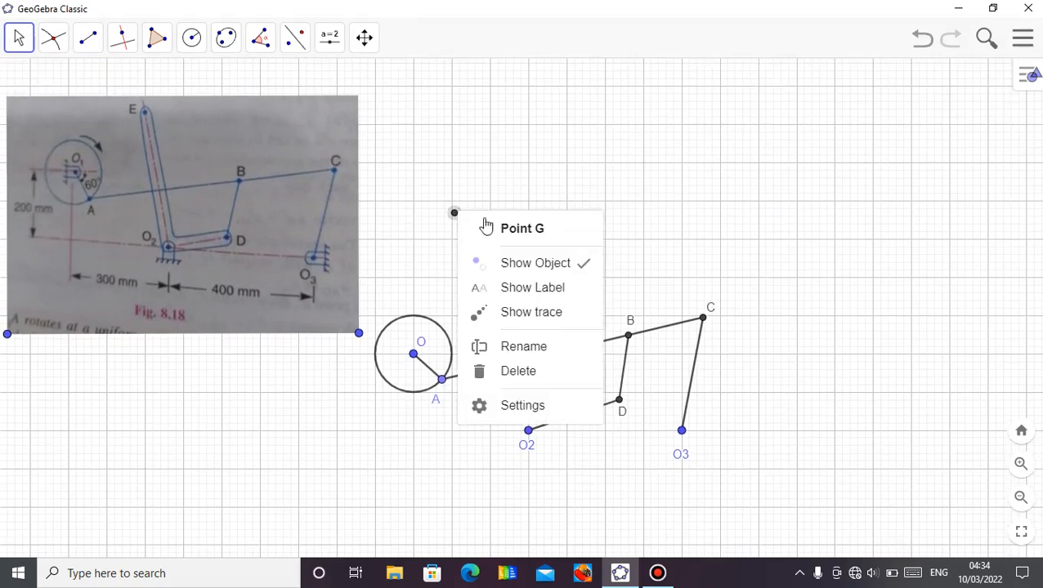
pyautogui.click(530, 349)
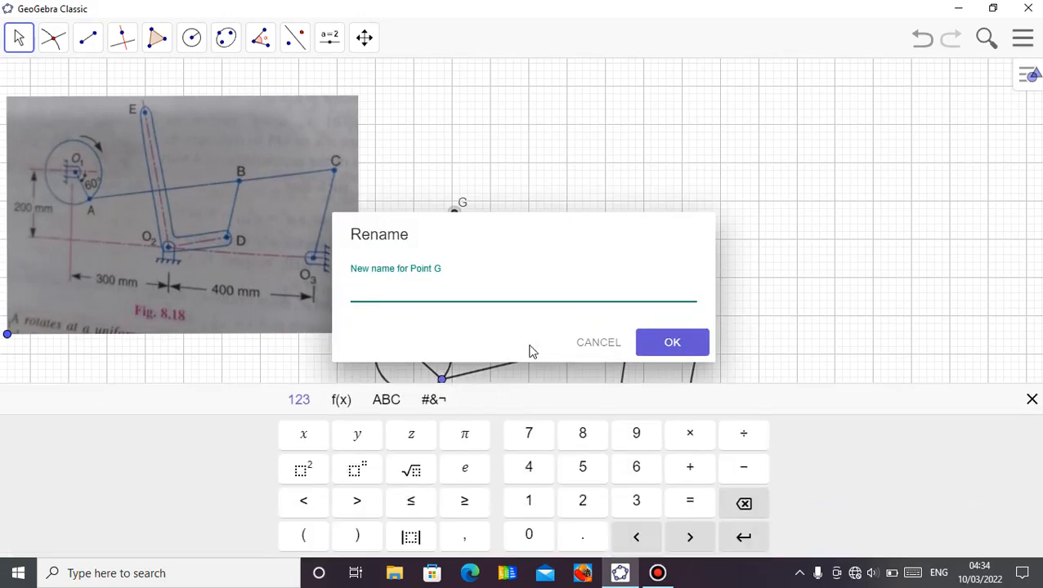
pyautogui.click(675, 343)
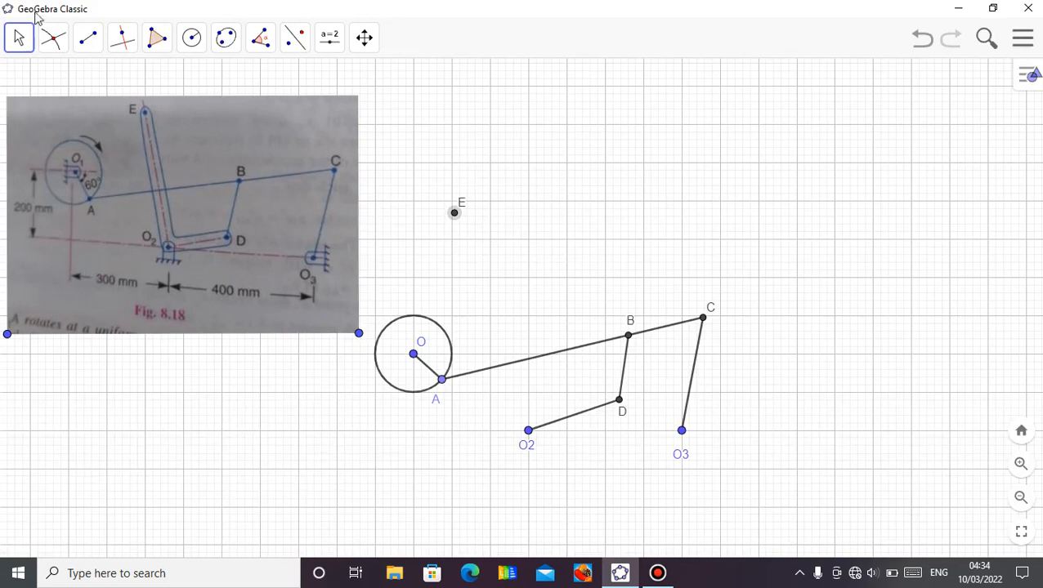
# Draw a segment connecting O2 to point E to form the long arm of the bell-crank lever
pyautogui.click(88, 38)
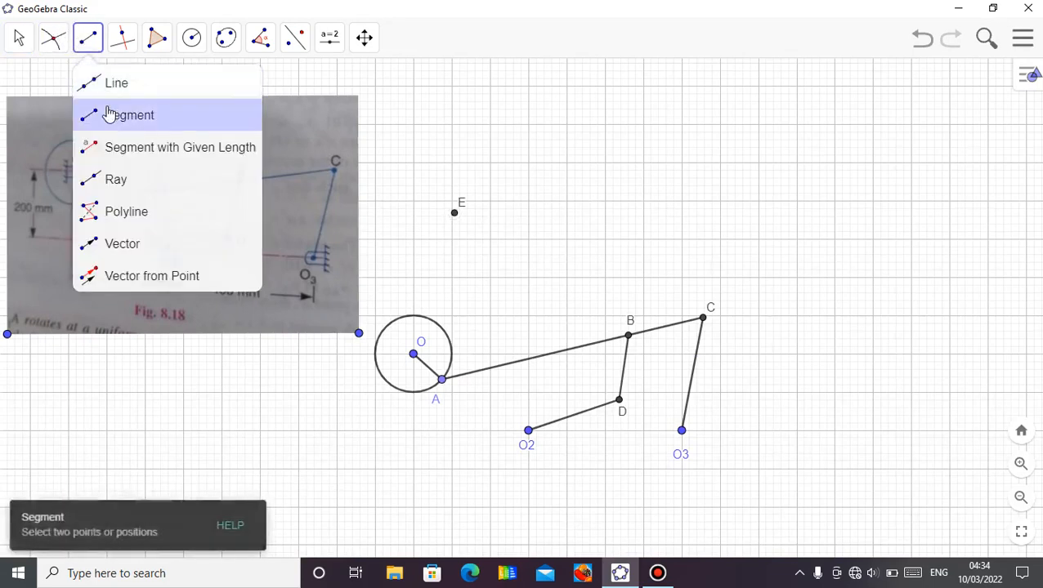
pyautogui.click(107, 113)
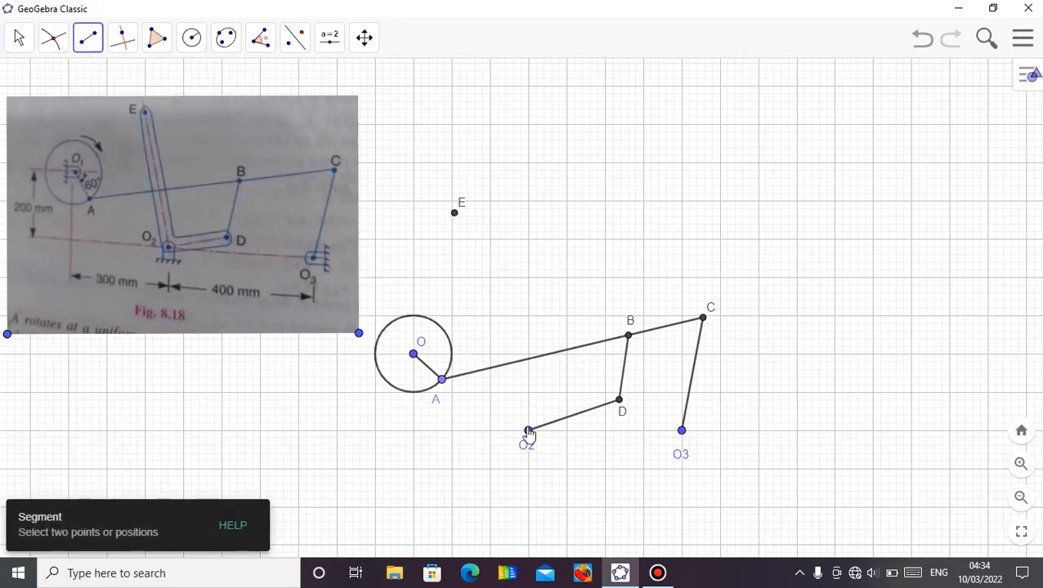
pyautogui.click(528, 431)
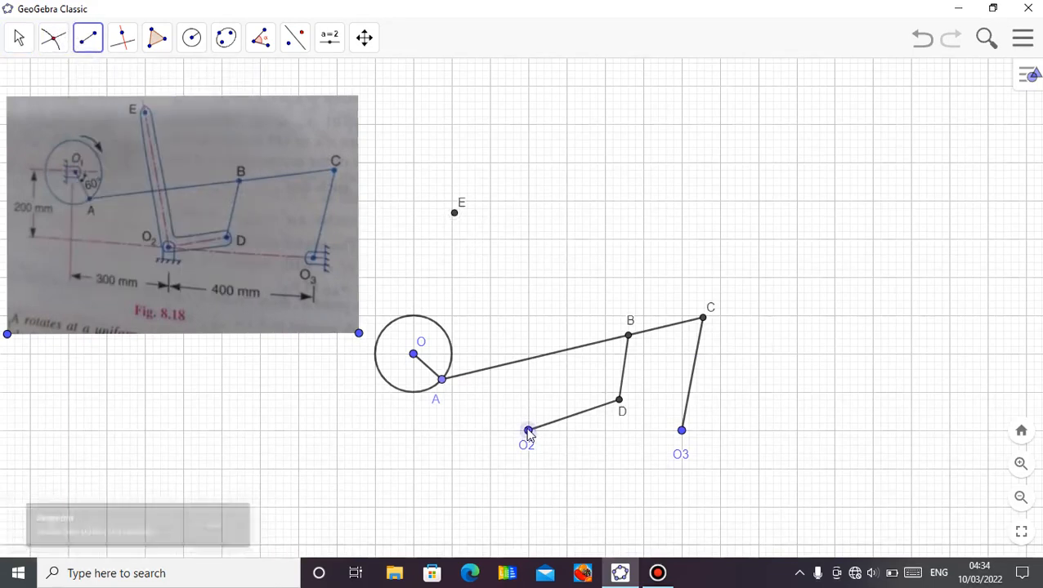
pyautogui.click(454, 215)
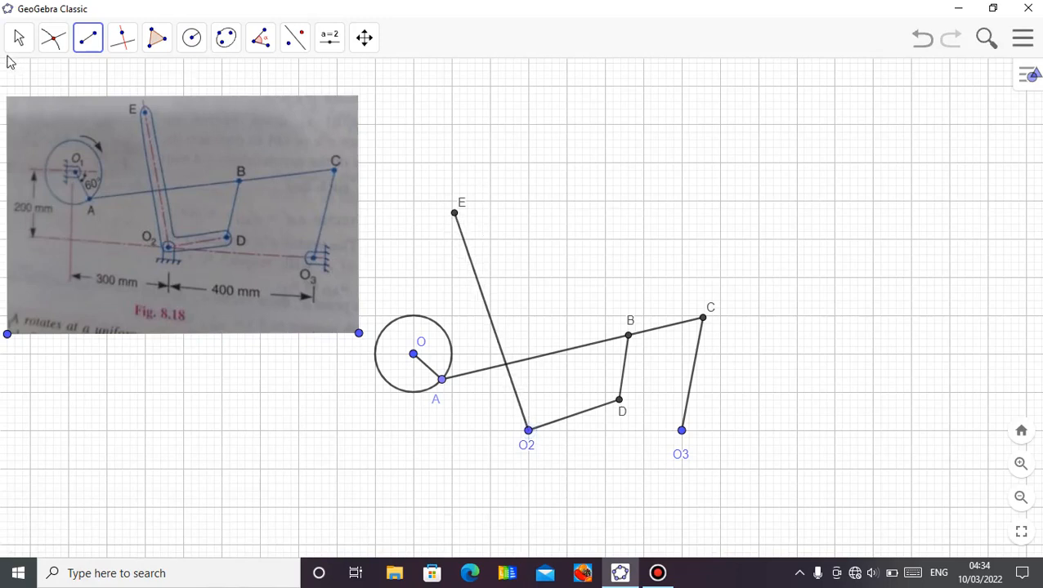
# Move crank point A back and forth along the circle around O to test the linkage's motion
pyautogui.click(17, 39)
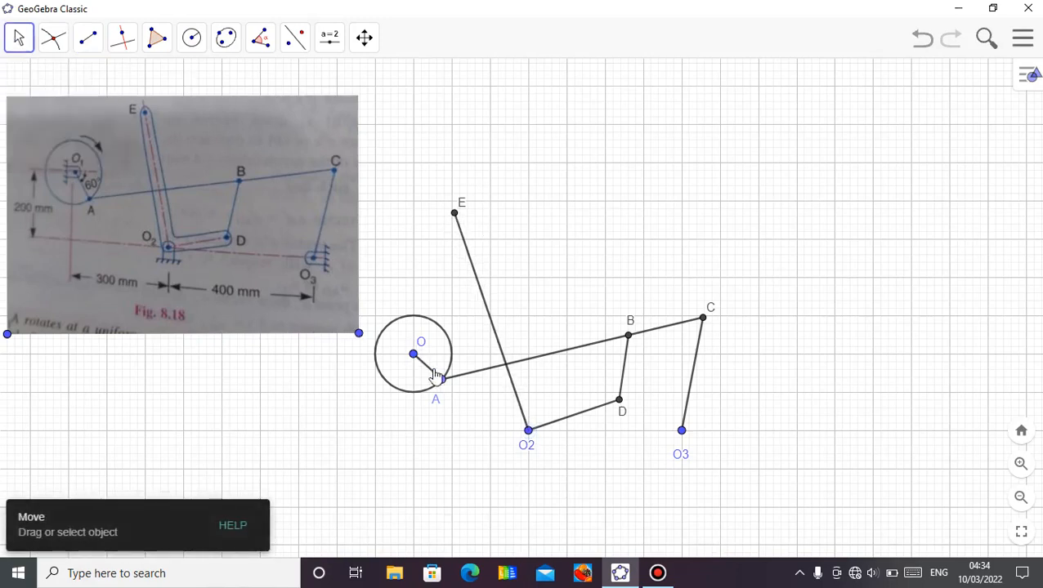
pyautogui.moveTo(444, 384)
pyautogui.mouseDown()
pyautogui.moveTo(398, 397)
pyautogui.moveTo(384, 368)
pyautogui.moveTo(420, 342)
pyautogui.moveTo(442, 354)
pyautogui.moveTo(442, 388)
pyautogui.moveTo(411, 399)
pyautogui.moveTo(372, 361)
pyautogui.moveTo(391, 324)
pyautogui.moveTo(446, 375)
pyautogui.moveTo(390, 390)
pyautogui.moveTo(372, 357)
pyautogui.moveTo(429, 343)
pyautogui.moveTo(449, 373)
pyautogui.moveTo(423, 398)
pyautogui.moveTo(401, 365)
pyautogui.moveTo(420, 343)
pyautogui.moveTo(449, 367)
pyautogui.moveTo(445, 381)
pyautogui.mouseUp()
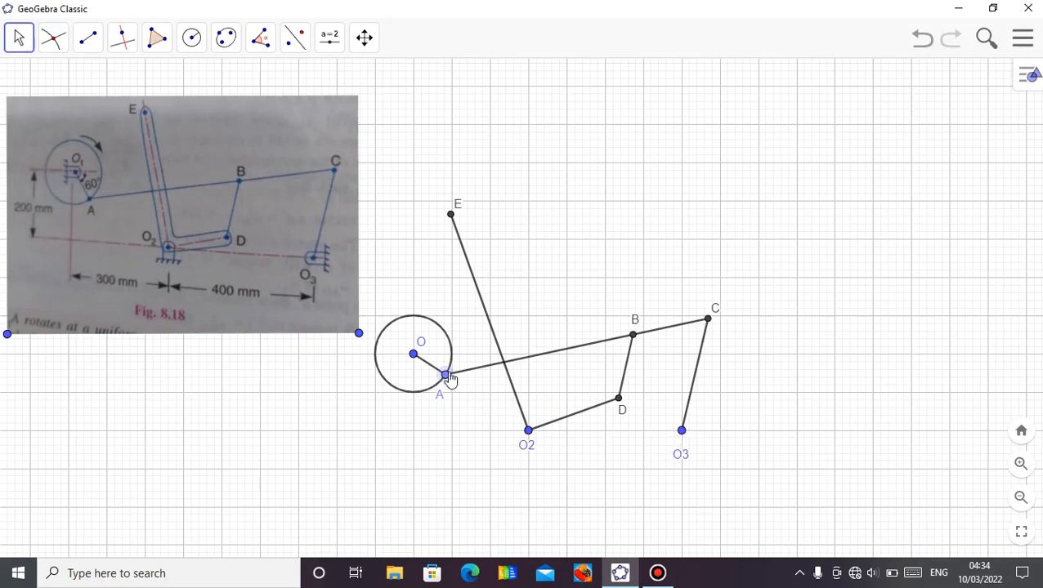
pyautogui.moveTo(446, 386)
pyautogui.mouseDown()
pyautogui.moveTo(407, 402)
pyautogui.moveTo(378, 360)
pyautogui.moveTo(397, 340)
pyautogui.moveTo(419, 344)
pyautogui.moveTo(437, 363)
pyautogui.moveTo(436, 382)
pyautogui.mouseUp()
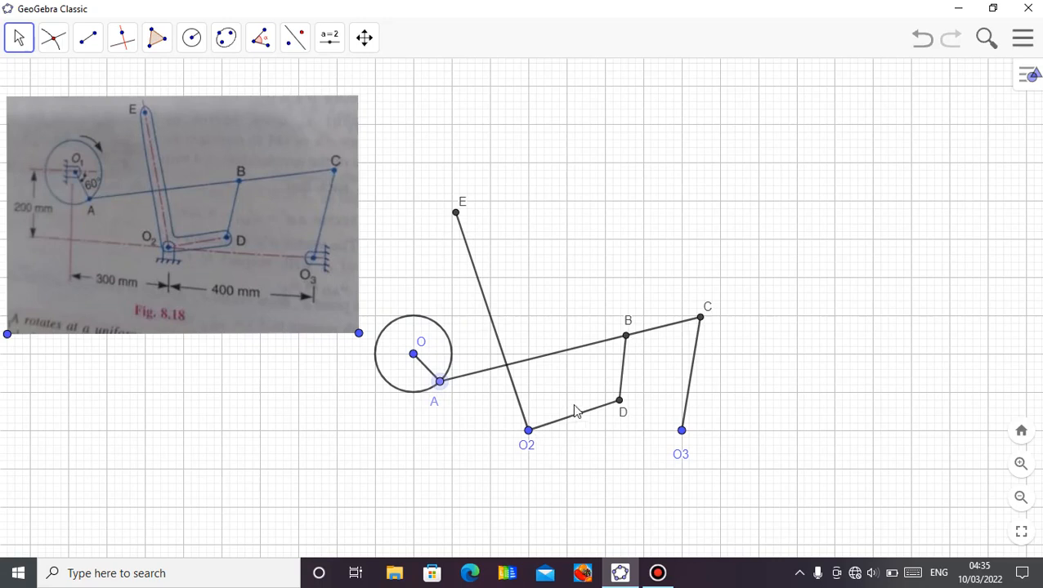
# Turn on animation for point A to run the linkage, and pause it after observing the motion
pyautogui.rightClick(440, 384)
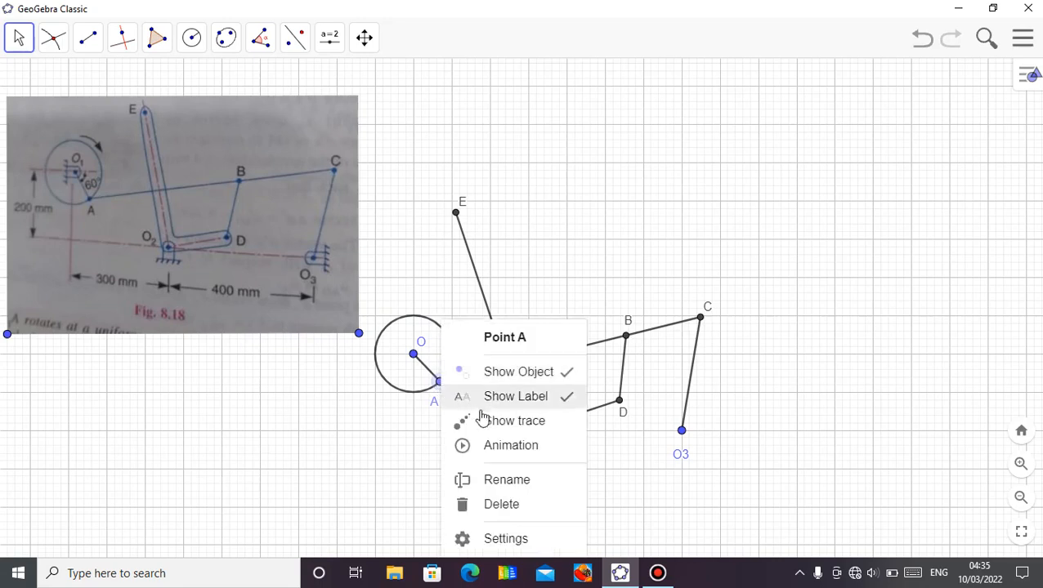
pyautogui.click(496, 446)
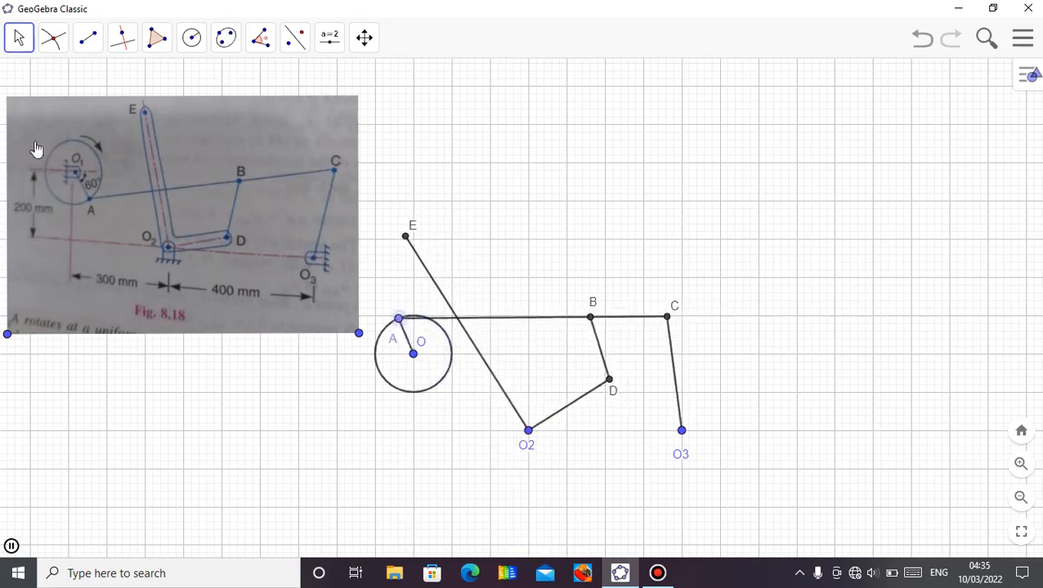
pyautogui.click(12, 546)
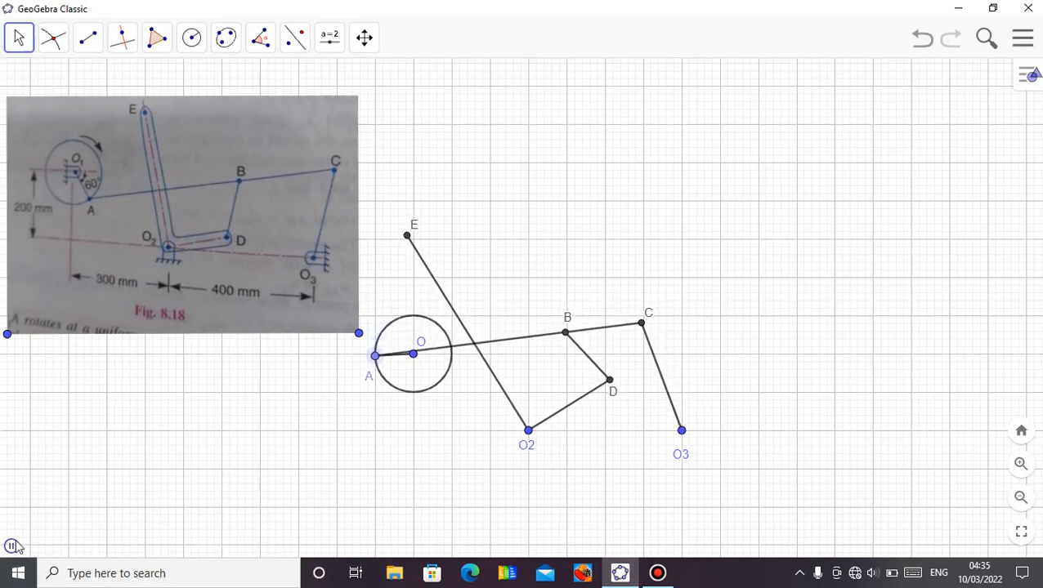
# Set point A's animation speed to 1.5 and its repeat mode to Decreasing, and close its settings
pyautogui.rightClick(375, 361)
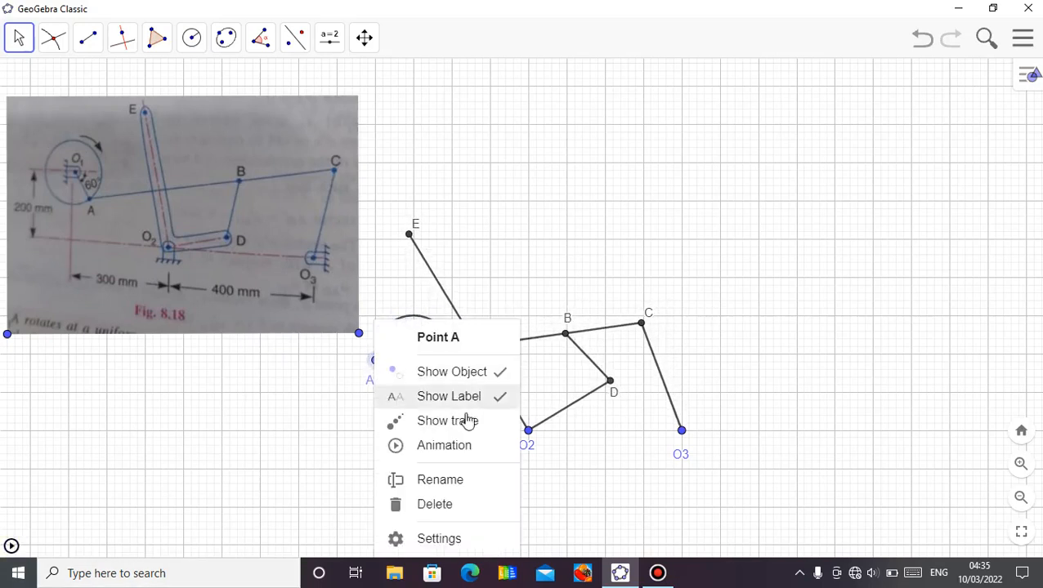
pyautogui.click(462, 539)
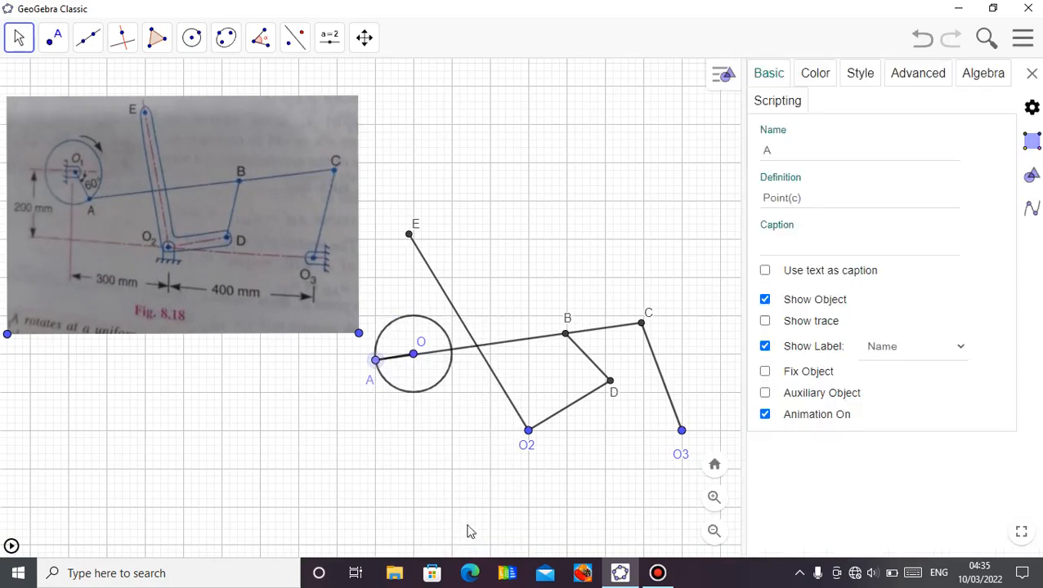
pyautogui.click(984, 75)
pyautogui.click(812, 175)
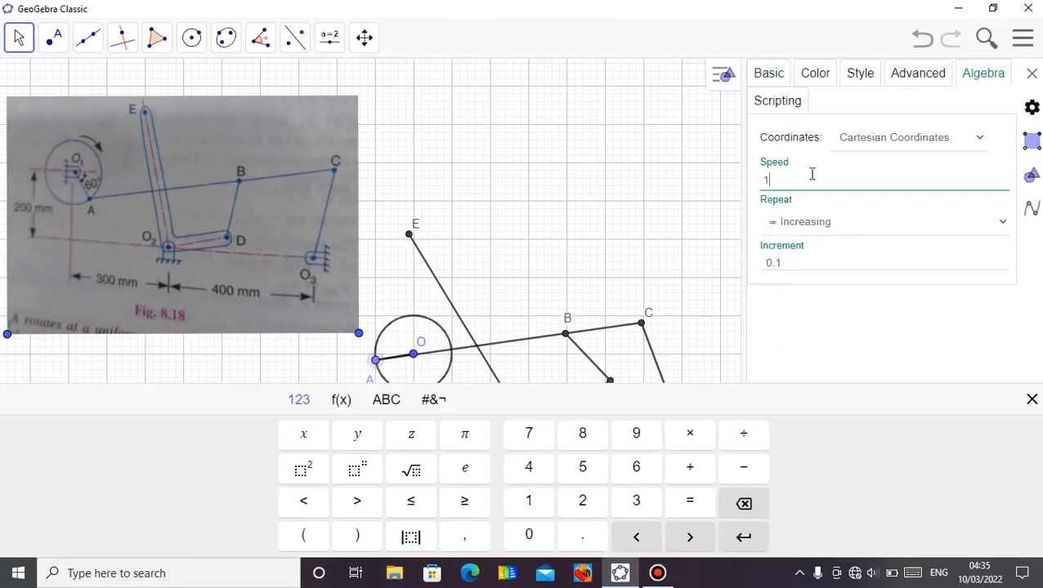
pyautogui.click(813, 225)
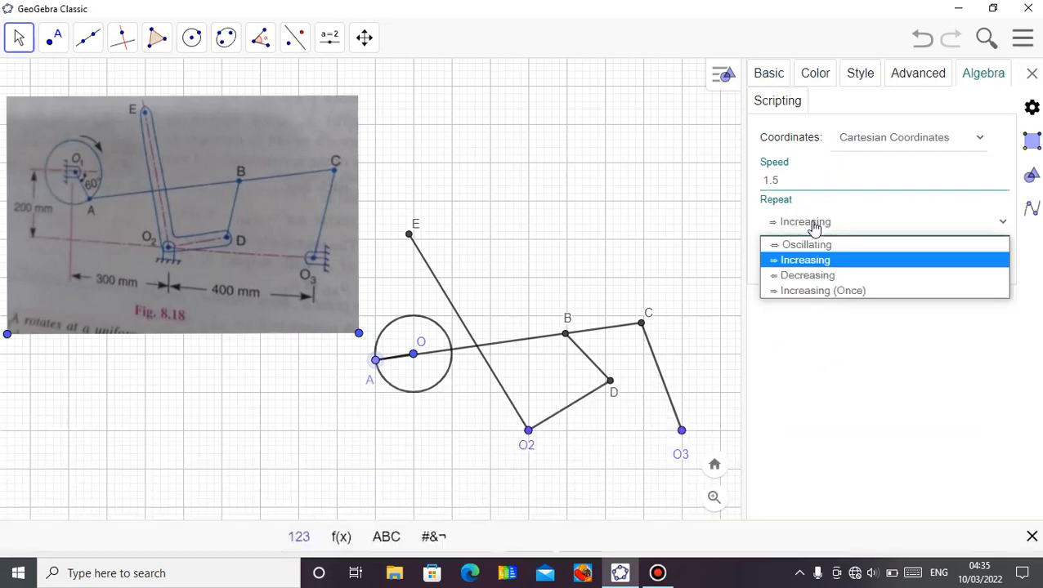
pyautogui.click(808, 275)
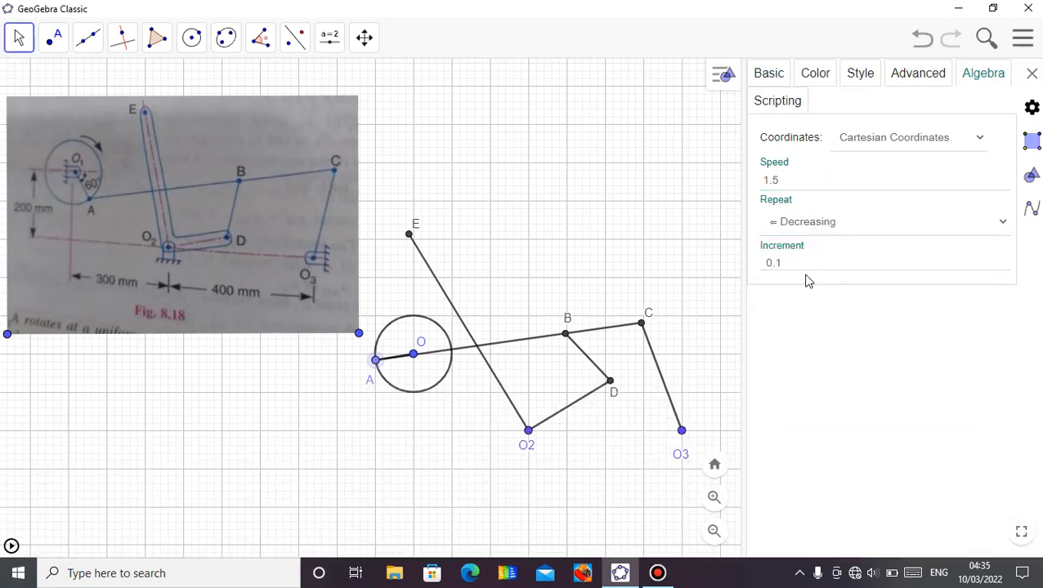
pyautogui.click(1031, 73)
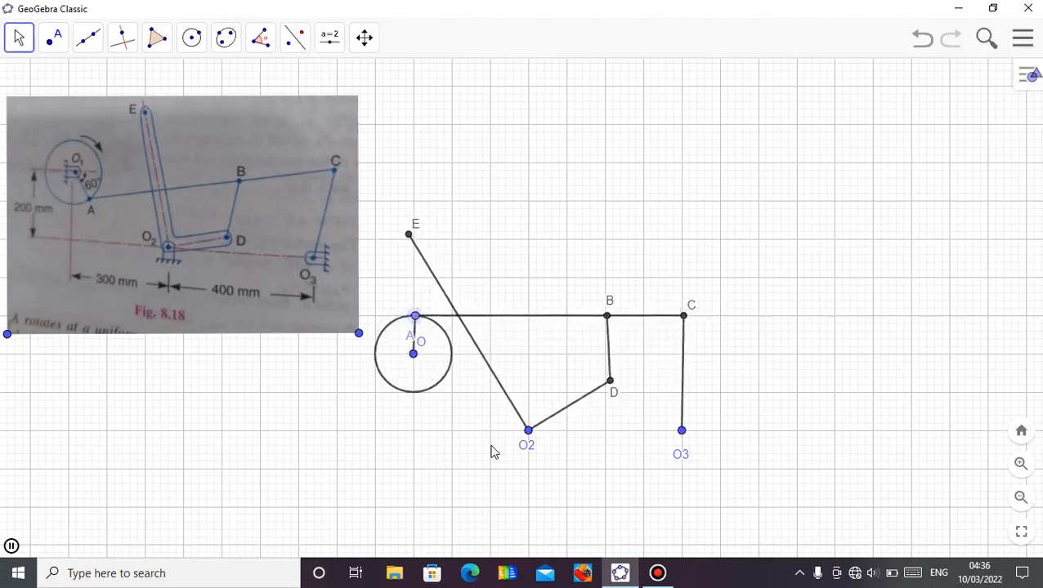
pyautogui.moveTo(493, 454); pyautogui.dragTo(536, 438)
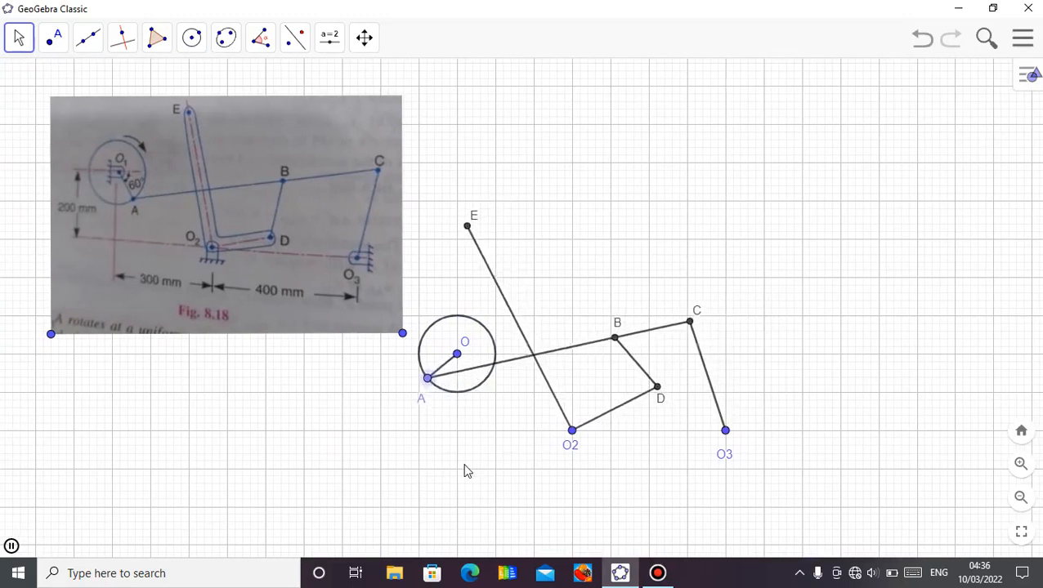